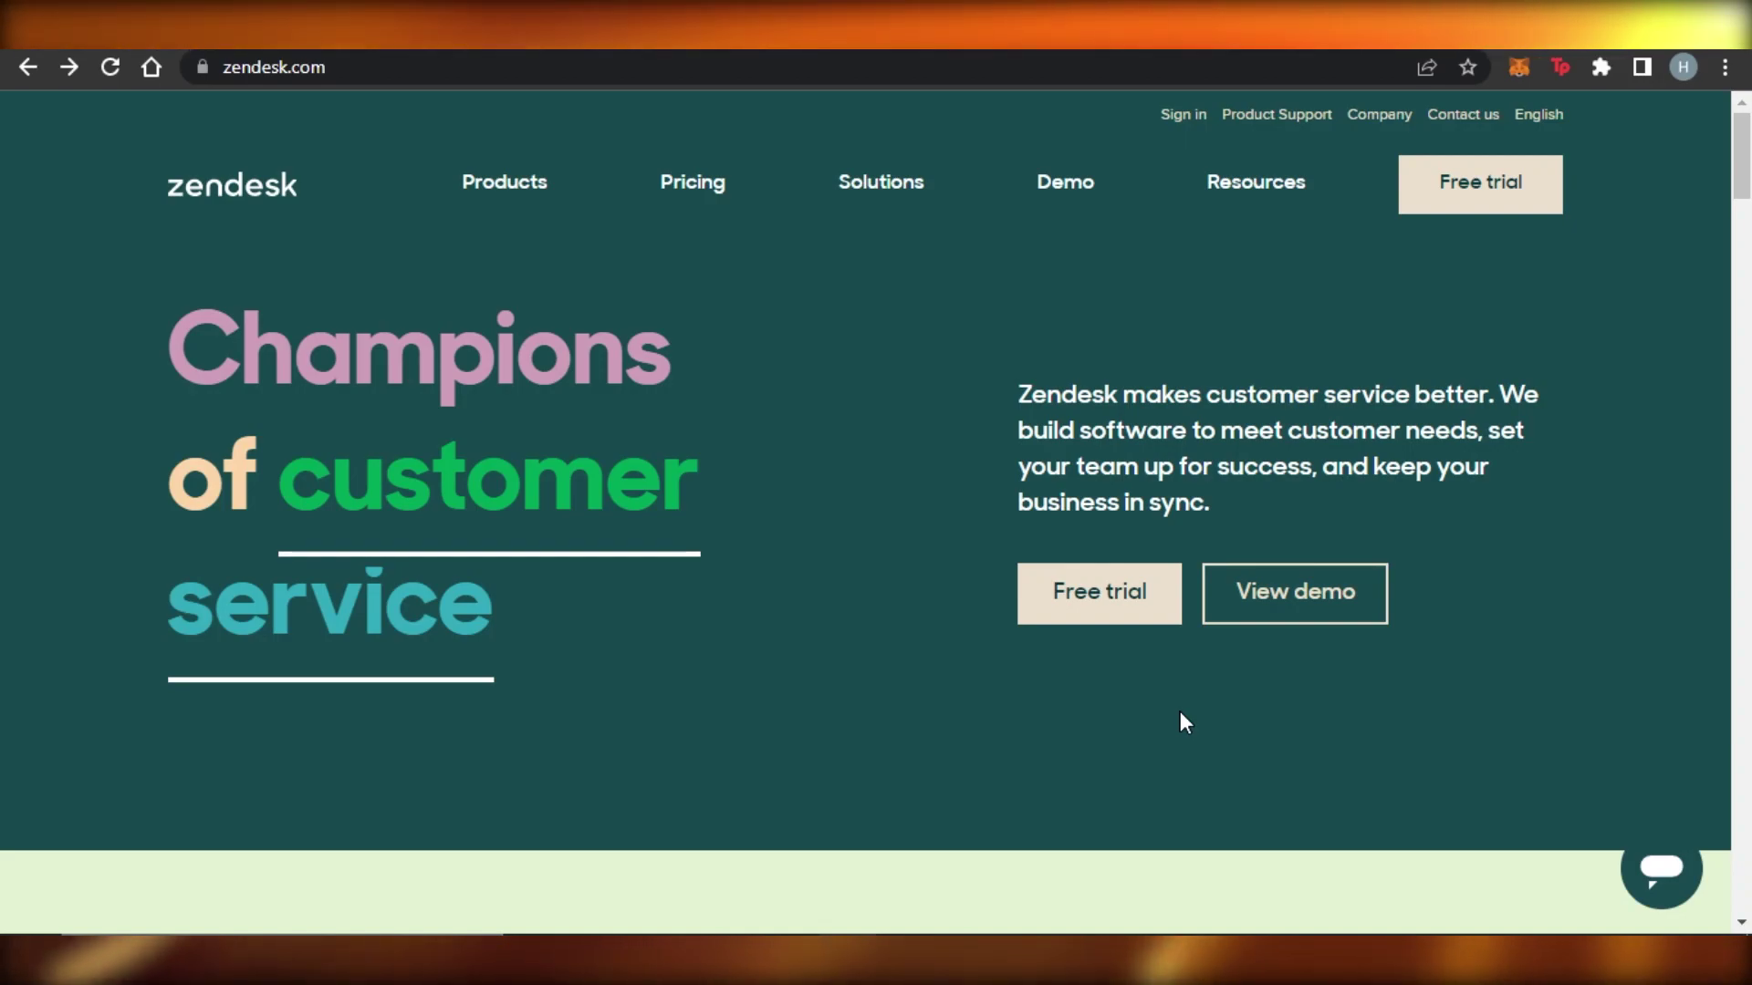
Step: Start the free Zendesk trial sign-up and submit the prefilled work email
mouse_move(1745, 191)
mouse_down()
mouse_move(1745, 794)
mouse_move(1744, 174)
mouse_up()
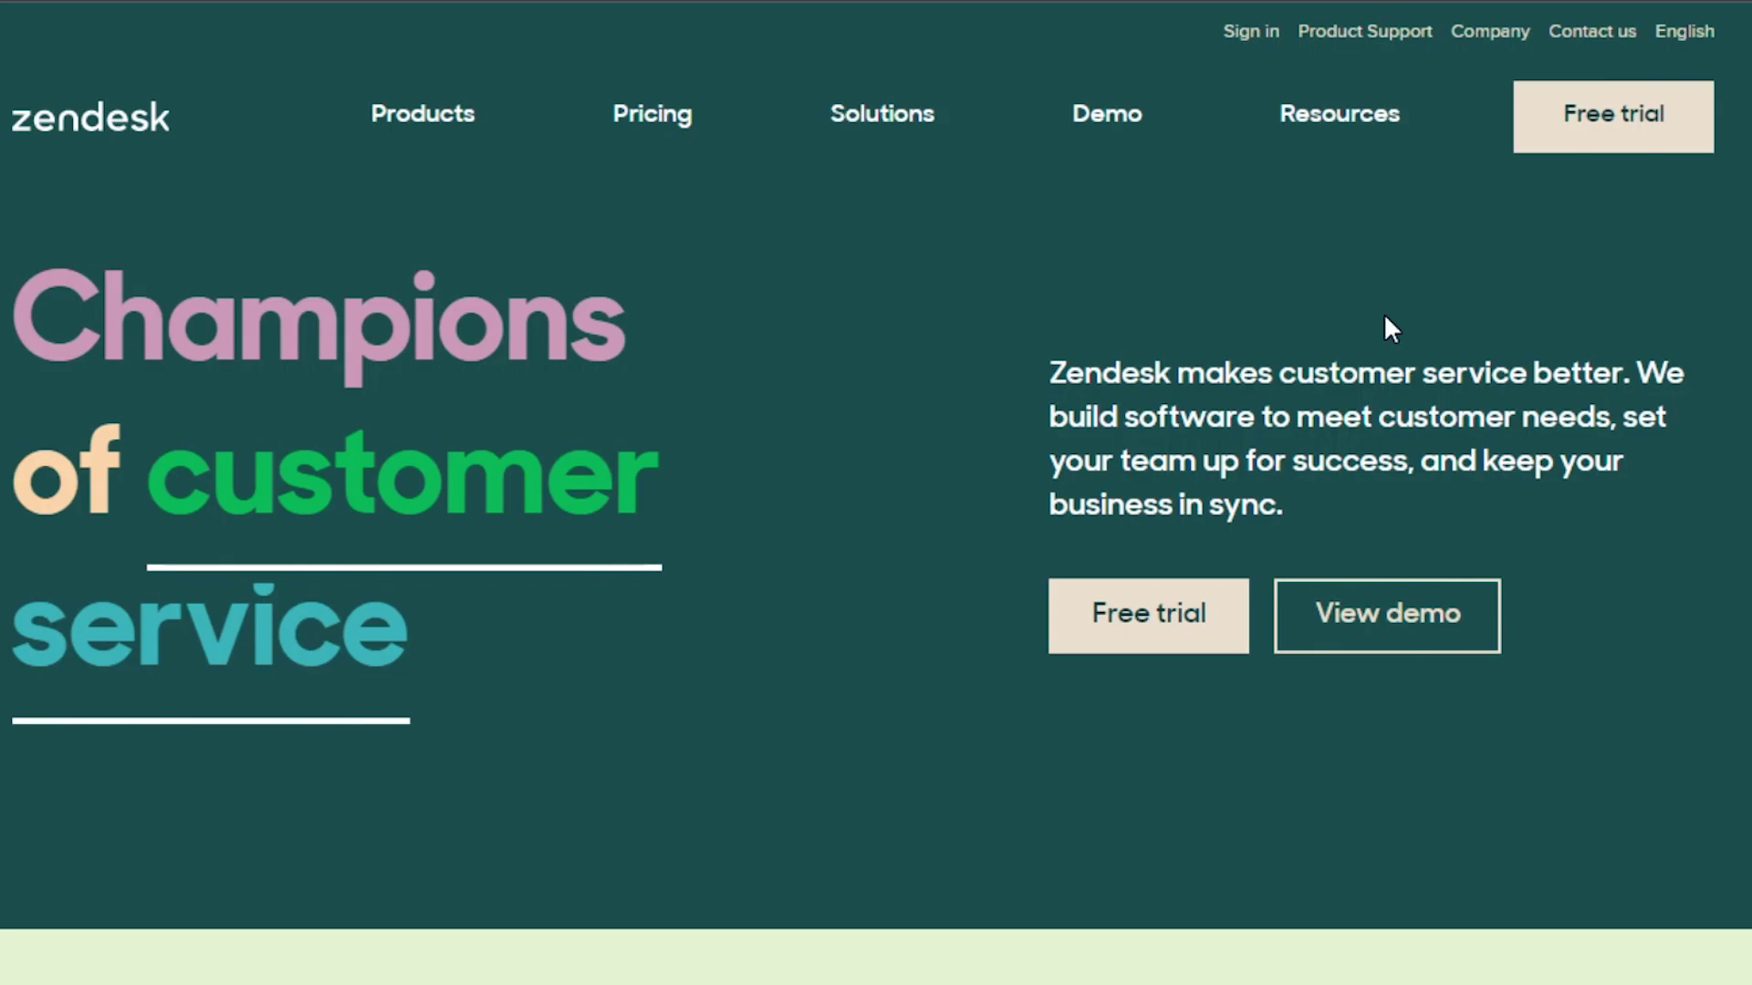
scroll(876, 465, down, 10)
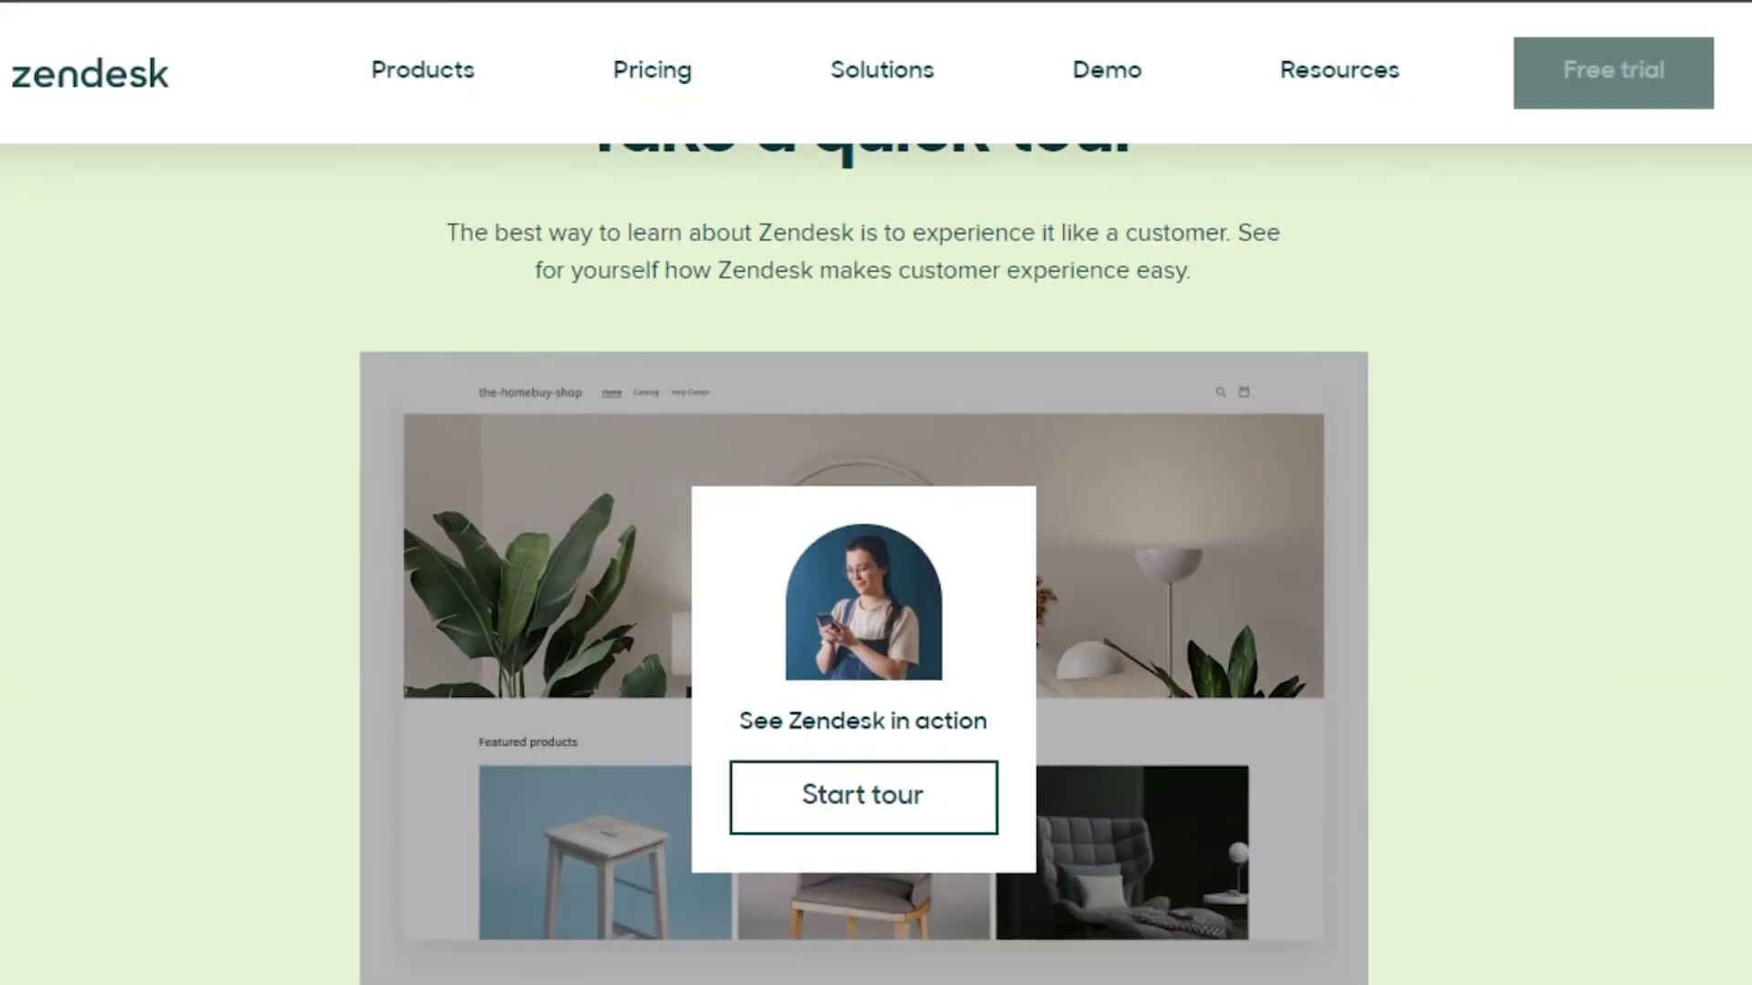
scroll(876, 547, up, 10)
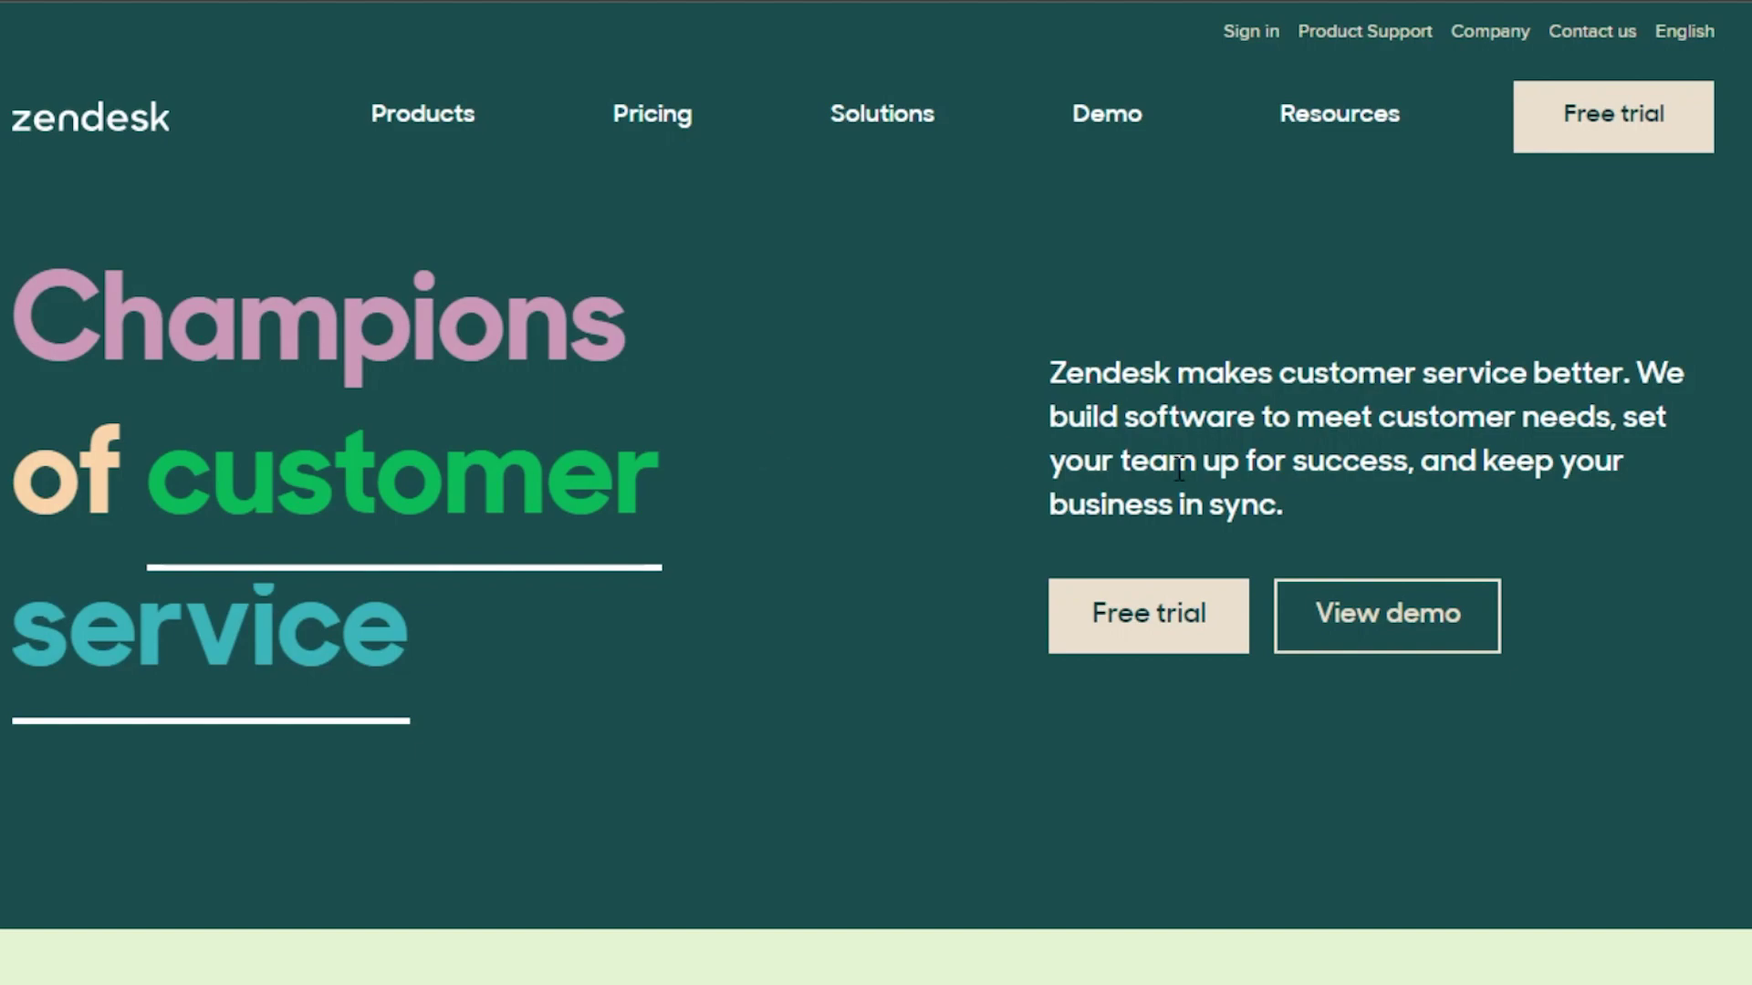
click(1165, 639)
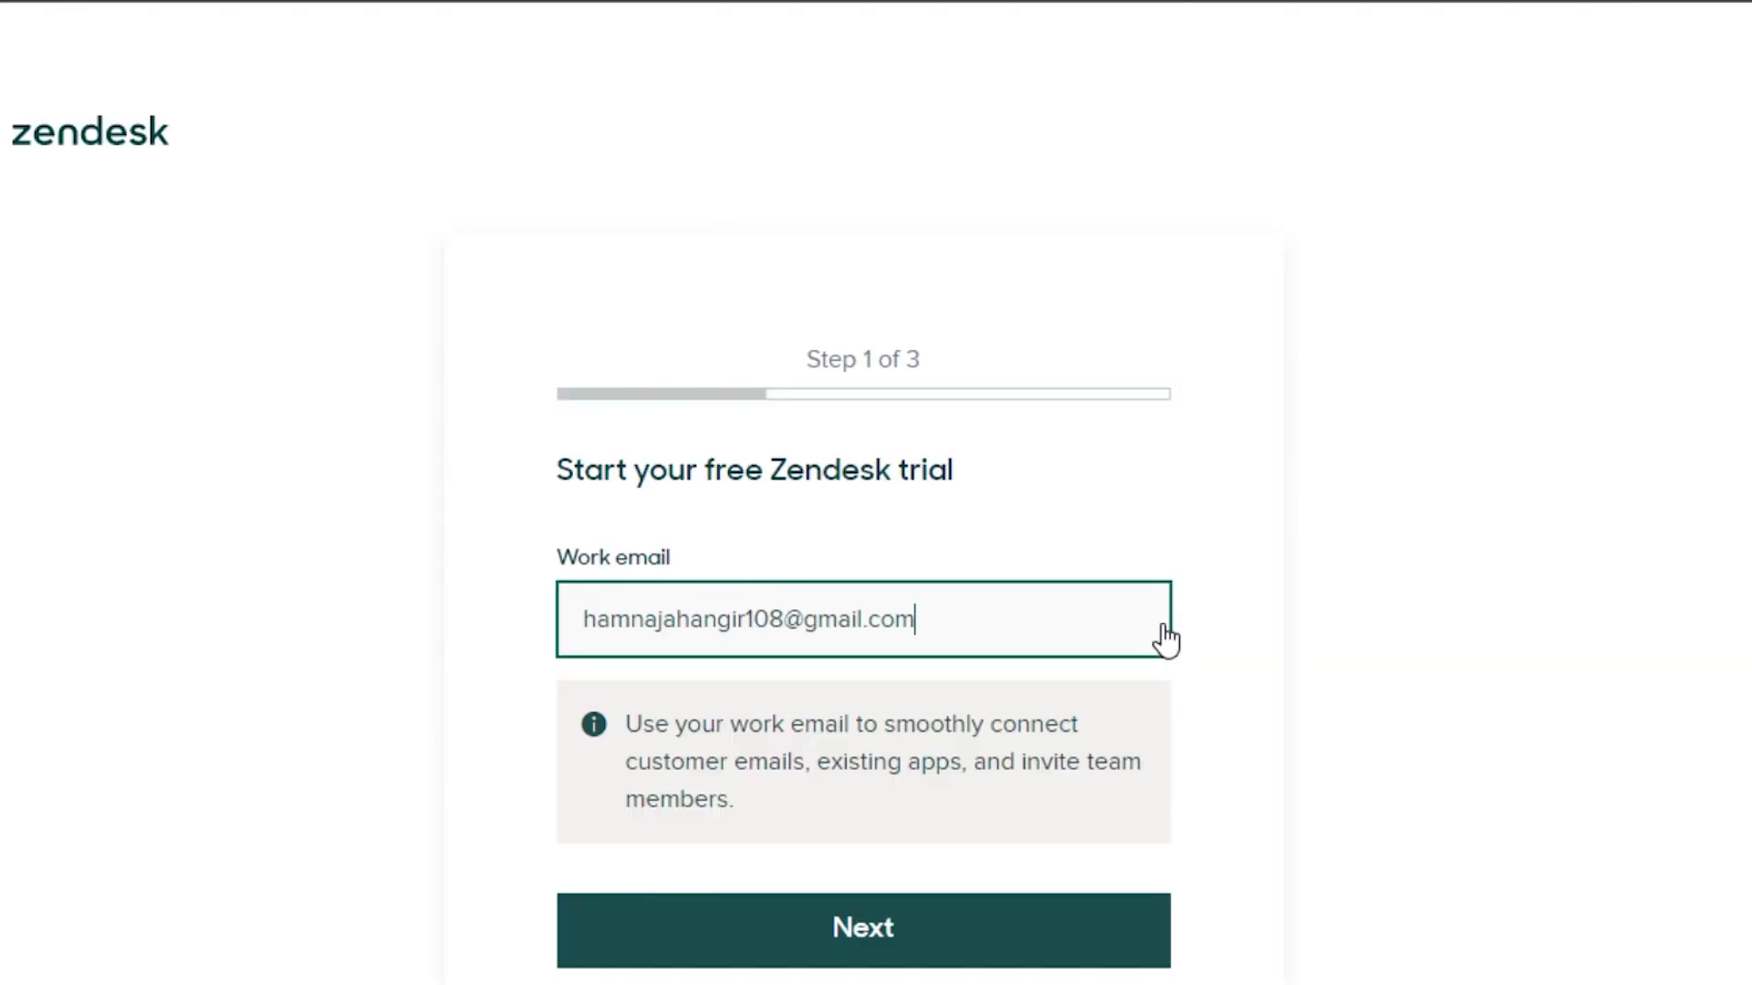
click(900, 953)
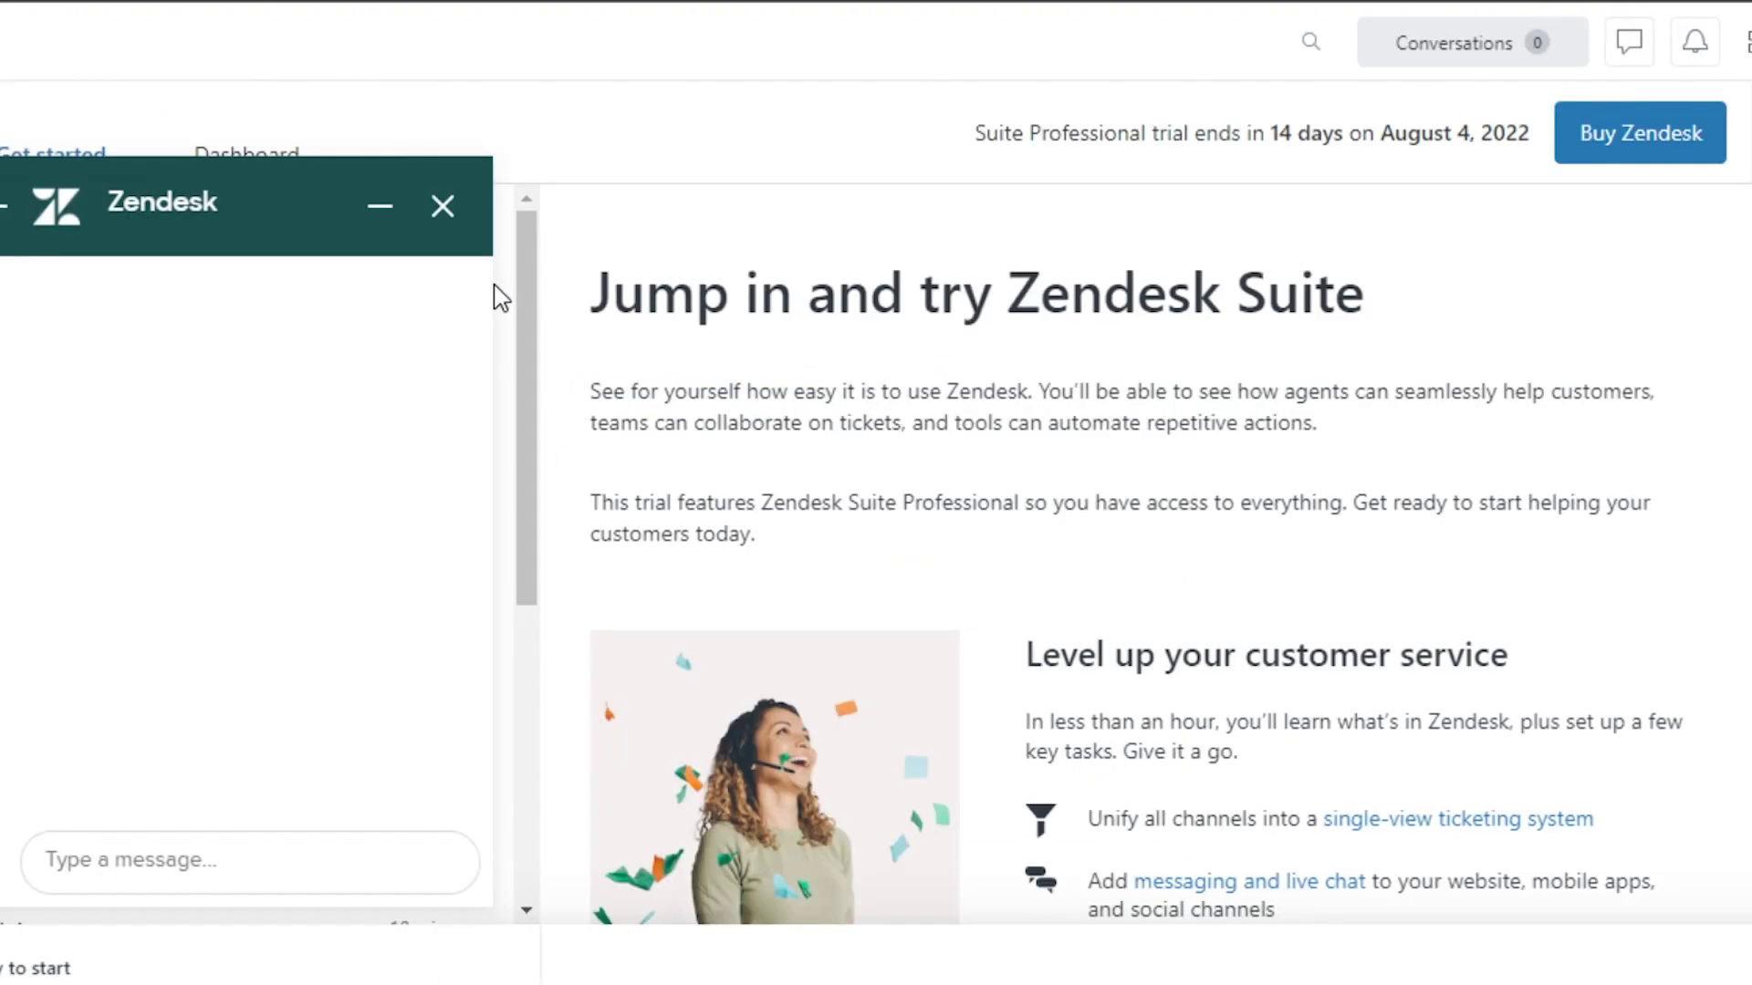
Step: Close the Zendesk chat window and switch from the onboarding overview to the Dashboard
click(443, 206)
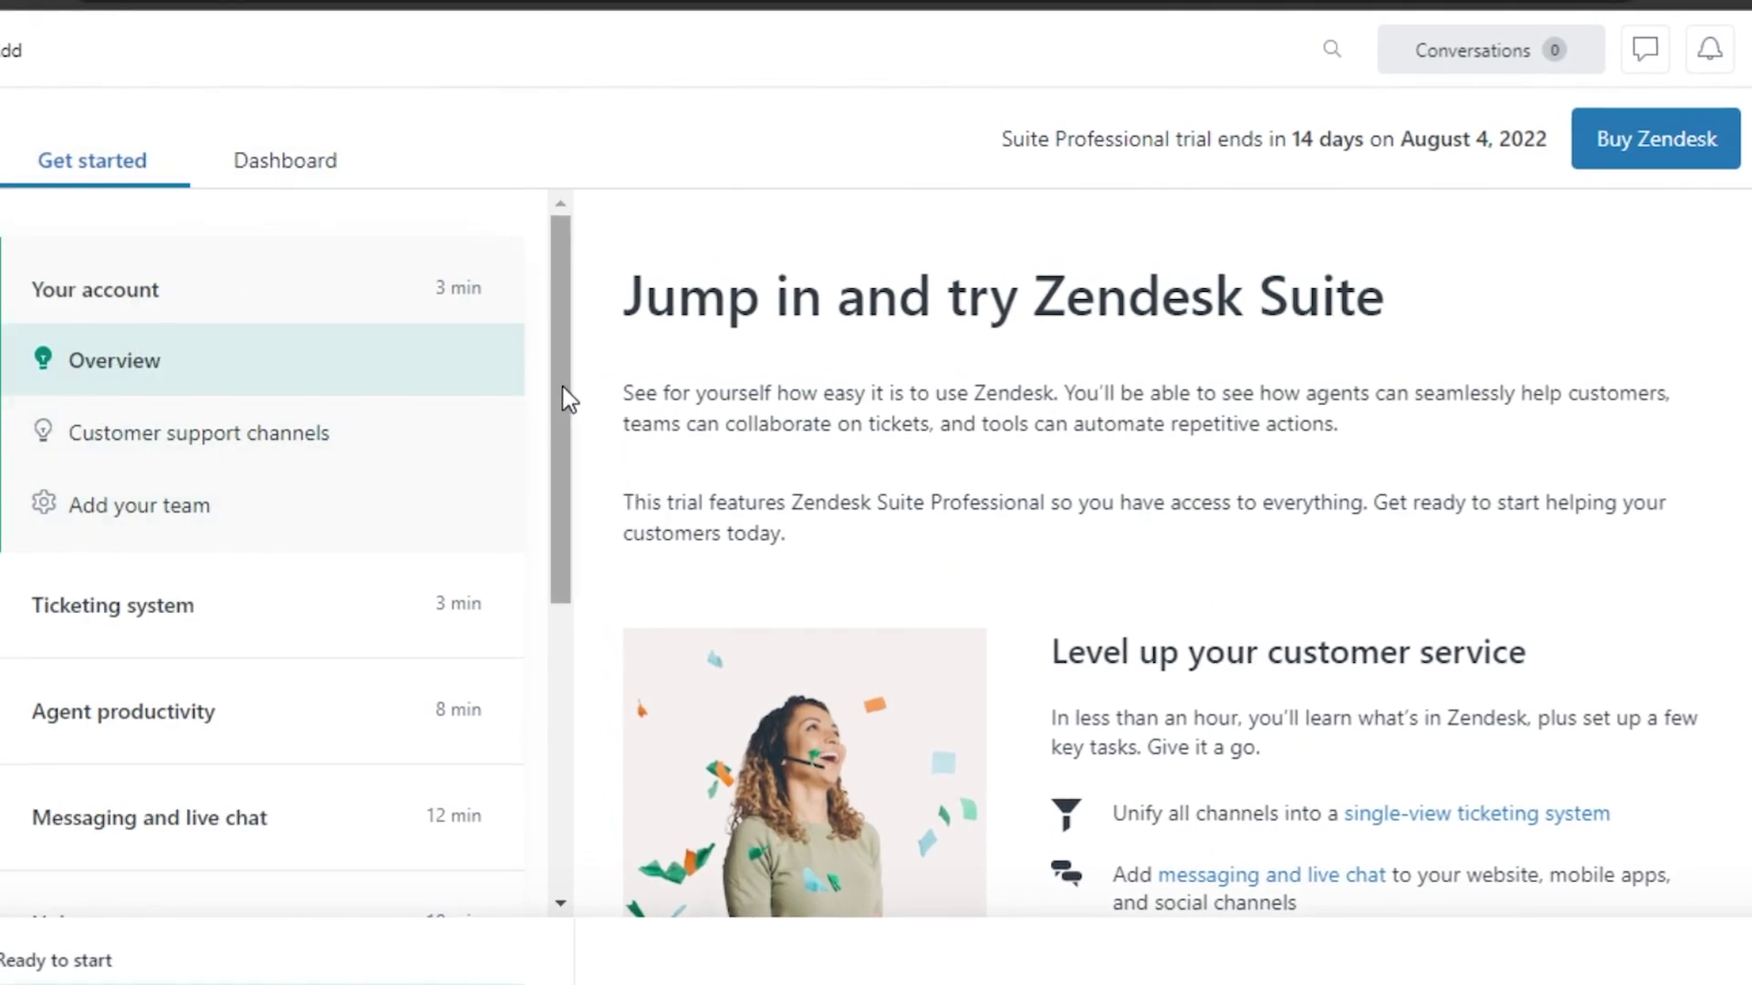
scroll(567, 587, down, 5)
drag(555, 489, 563, 258)
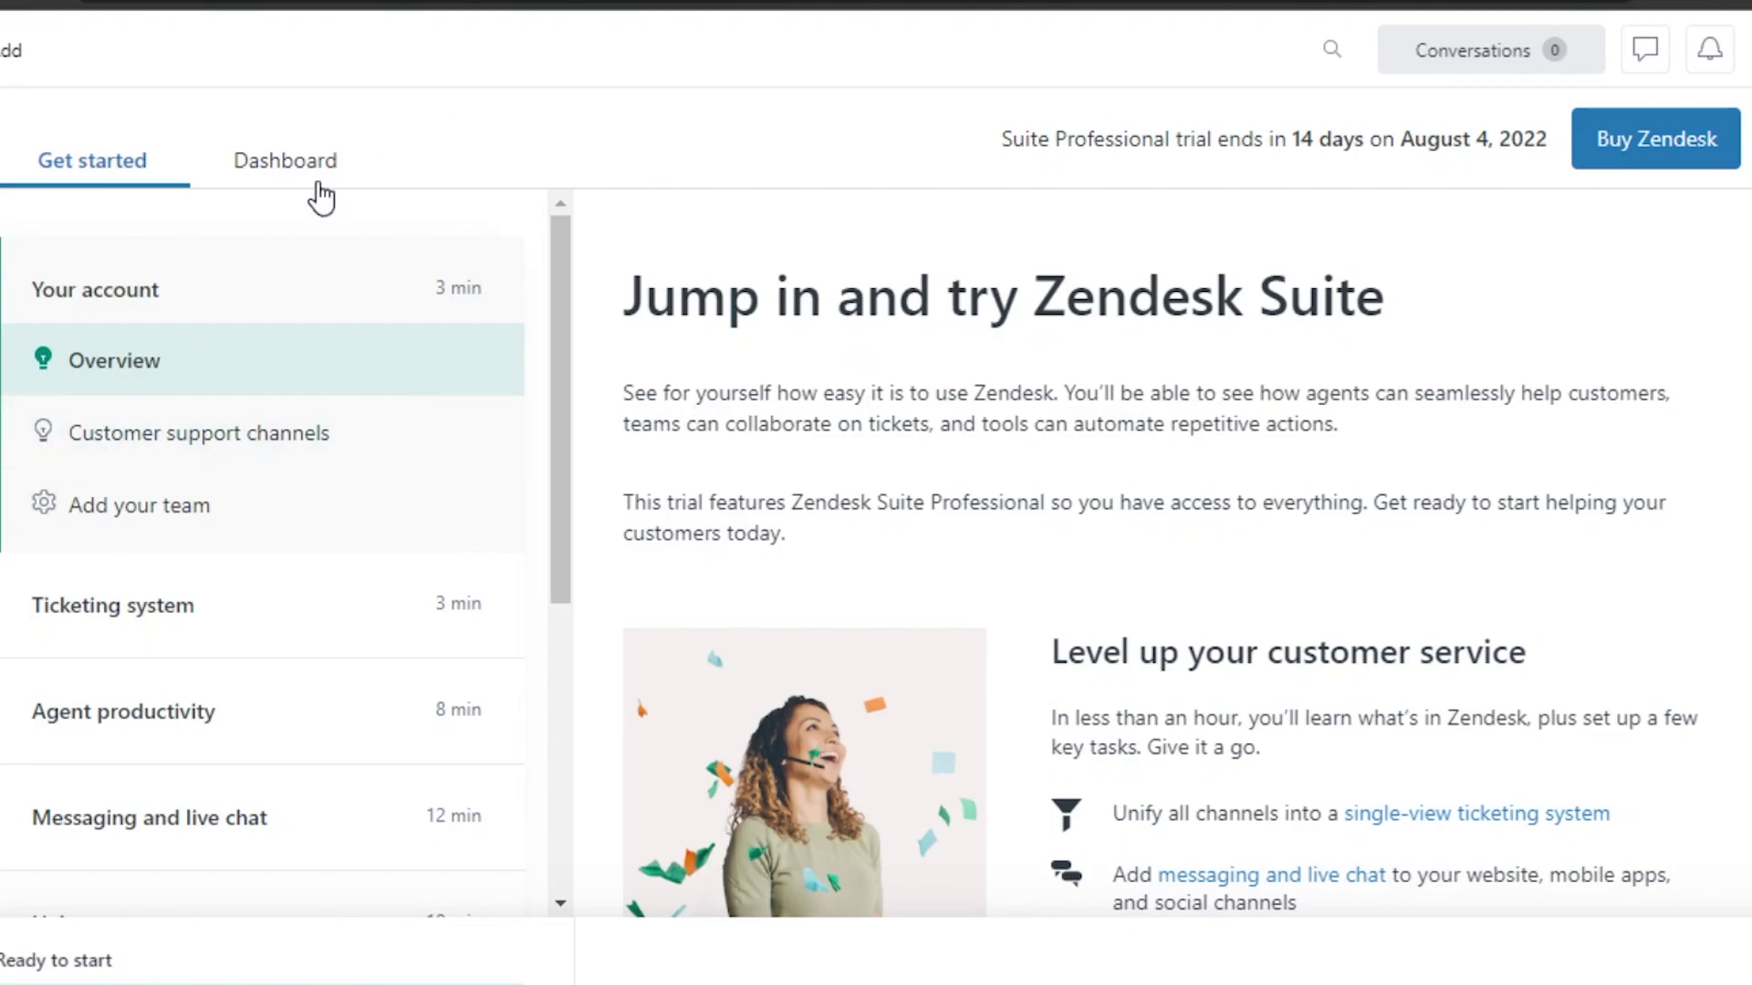
click(299, 175)
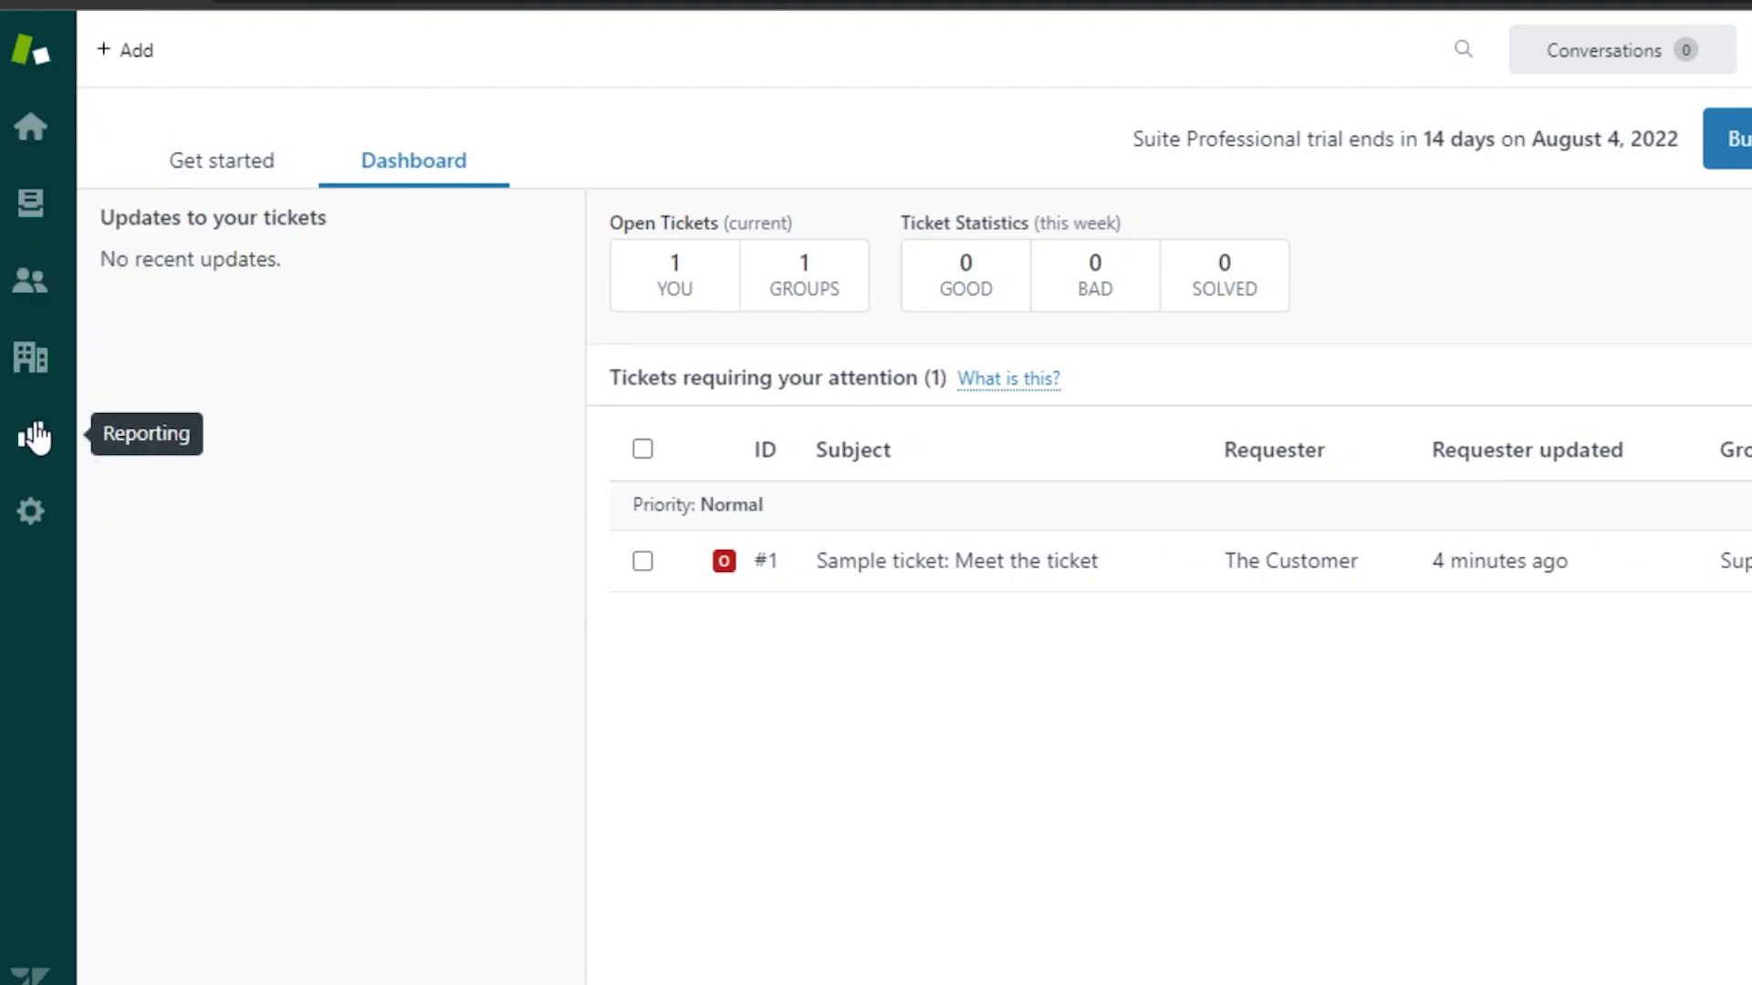
Step: Show your unsolved tickets and create a new ticket
click(31, 208)
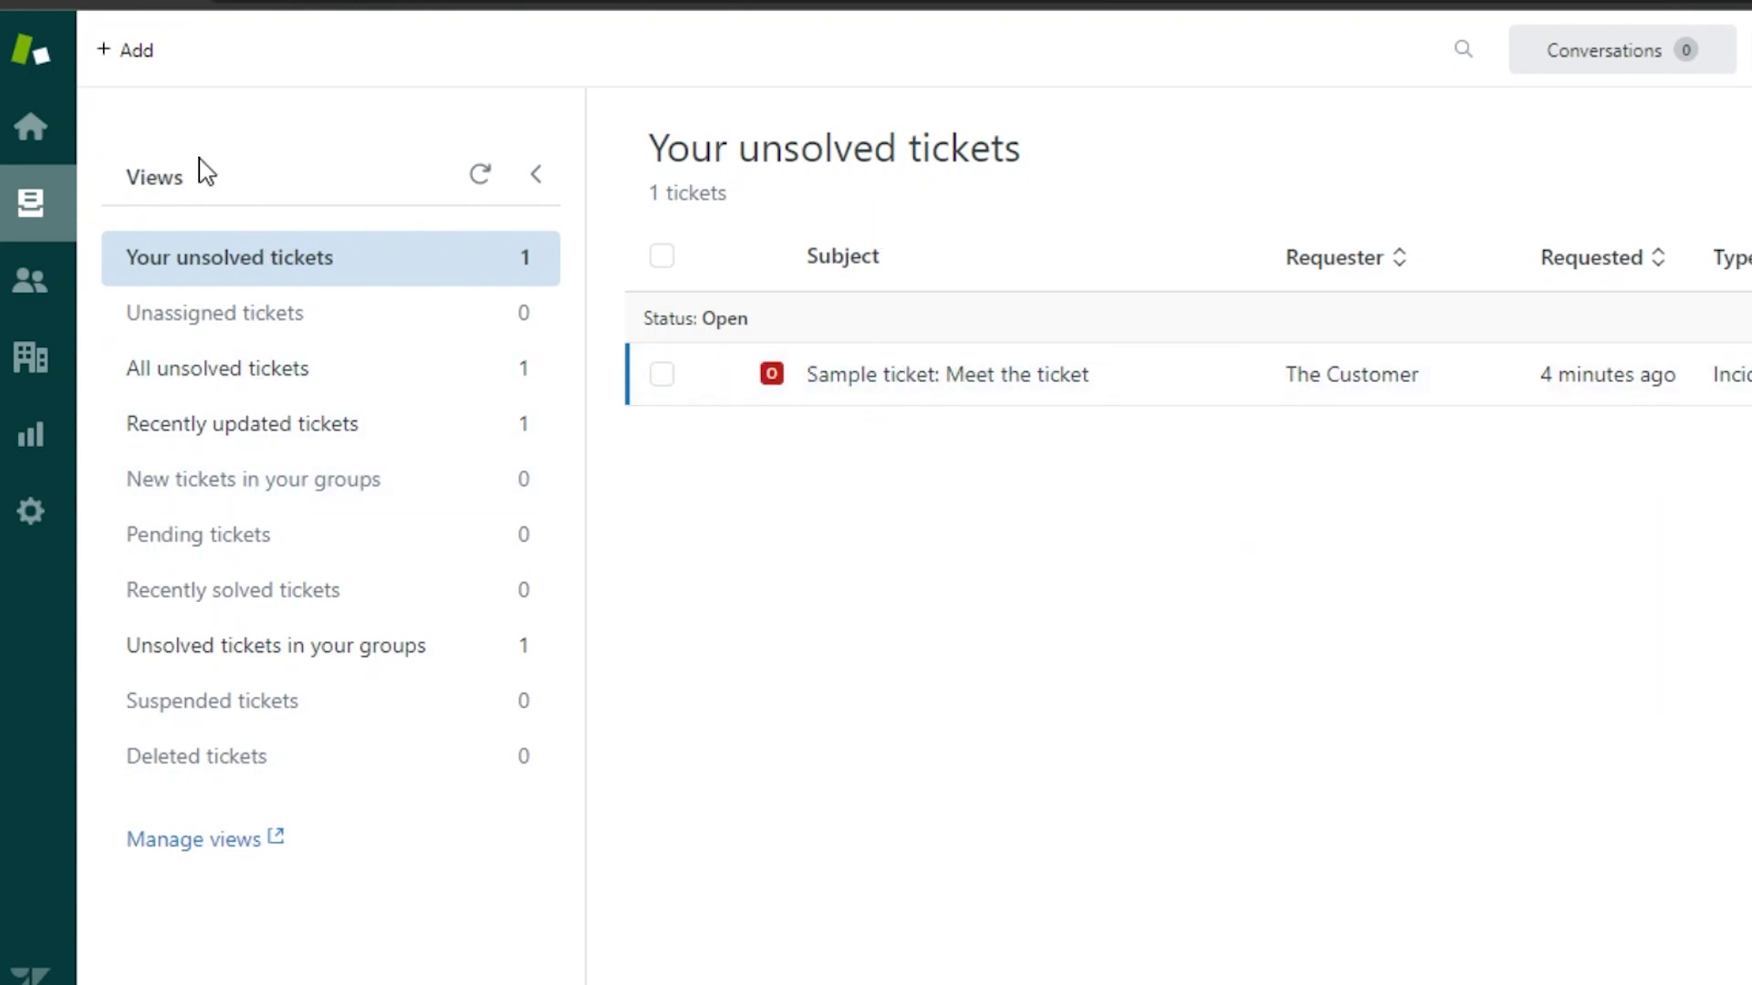
click(130, 56)
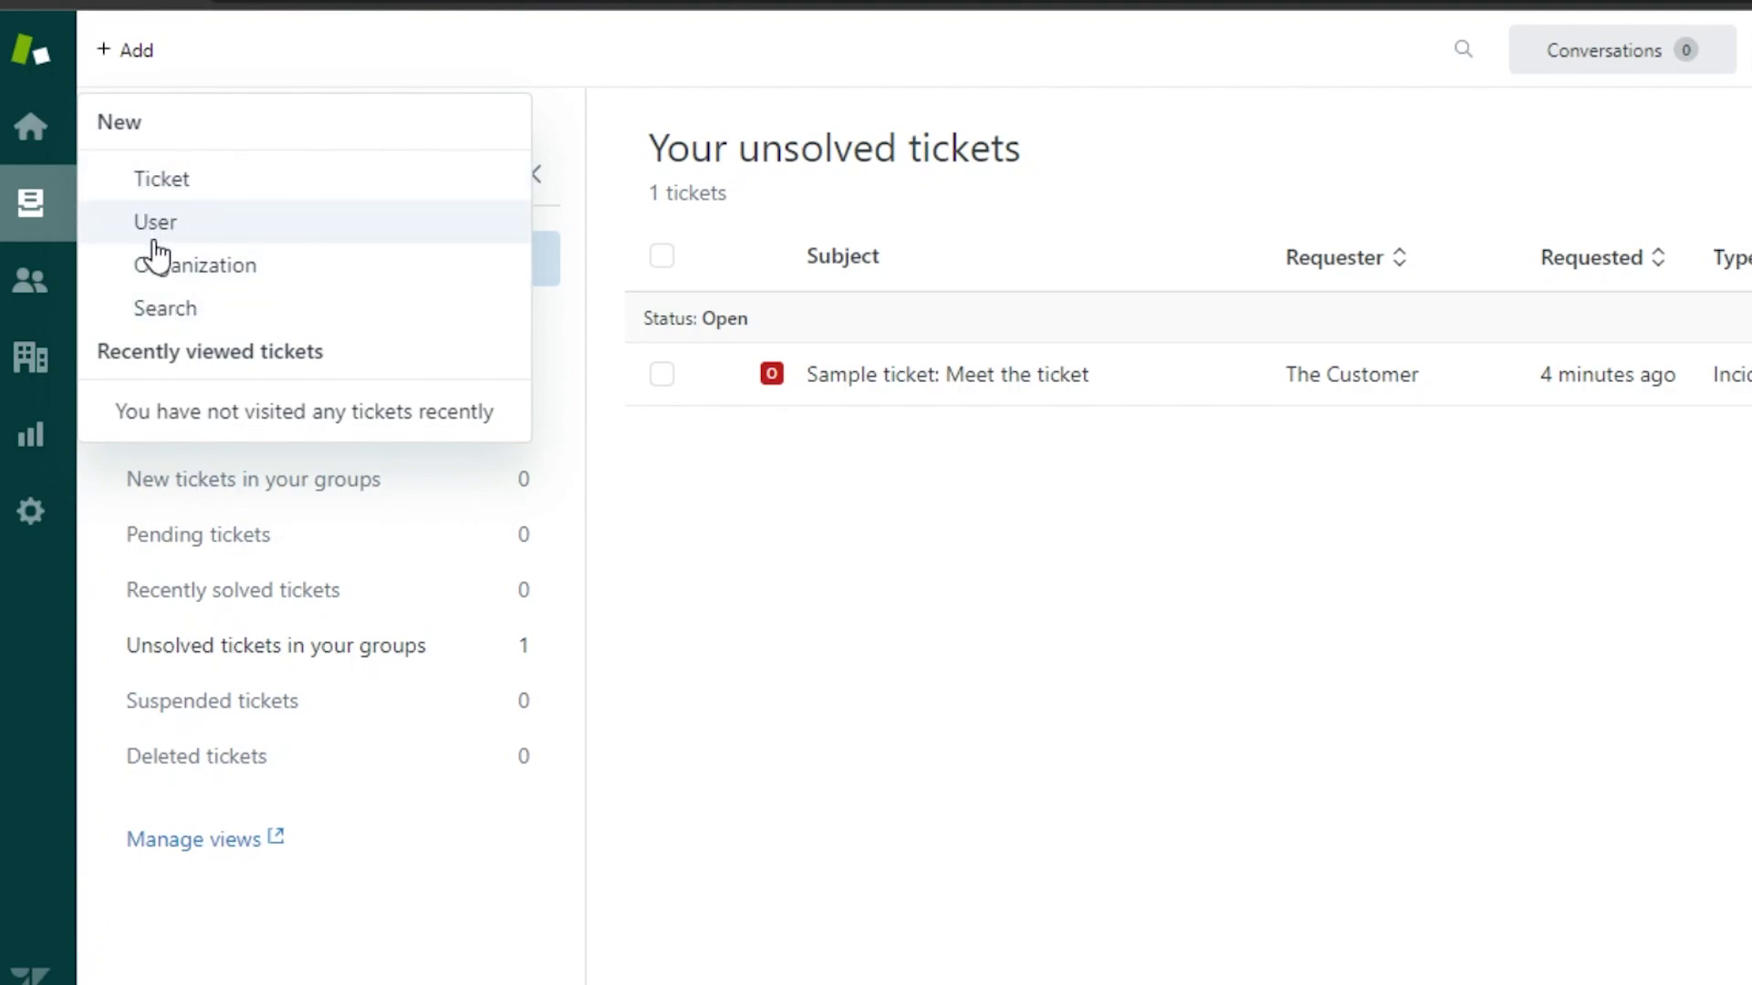
click(158, 189)
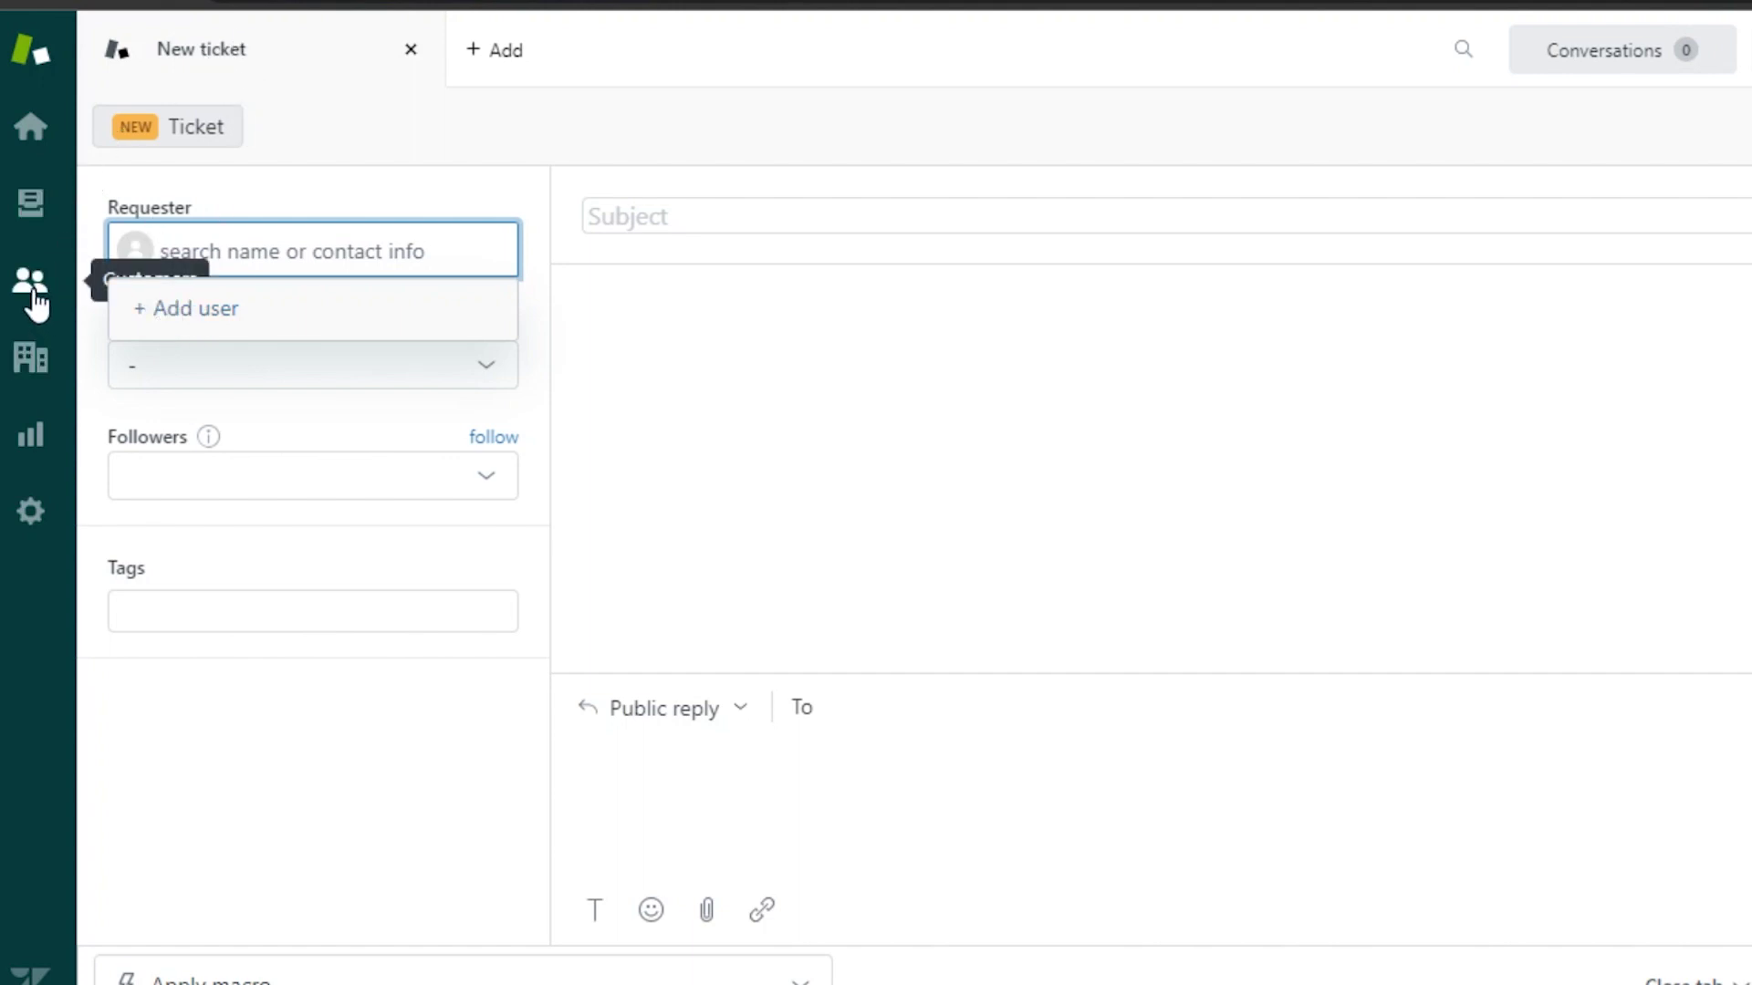
Step: Add a new End user as the ticket's requester, entering the customer's name and email
click(278, 310)
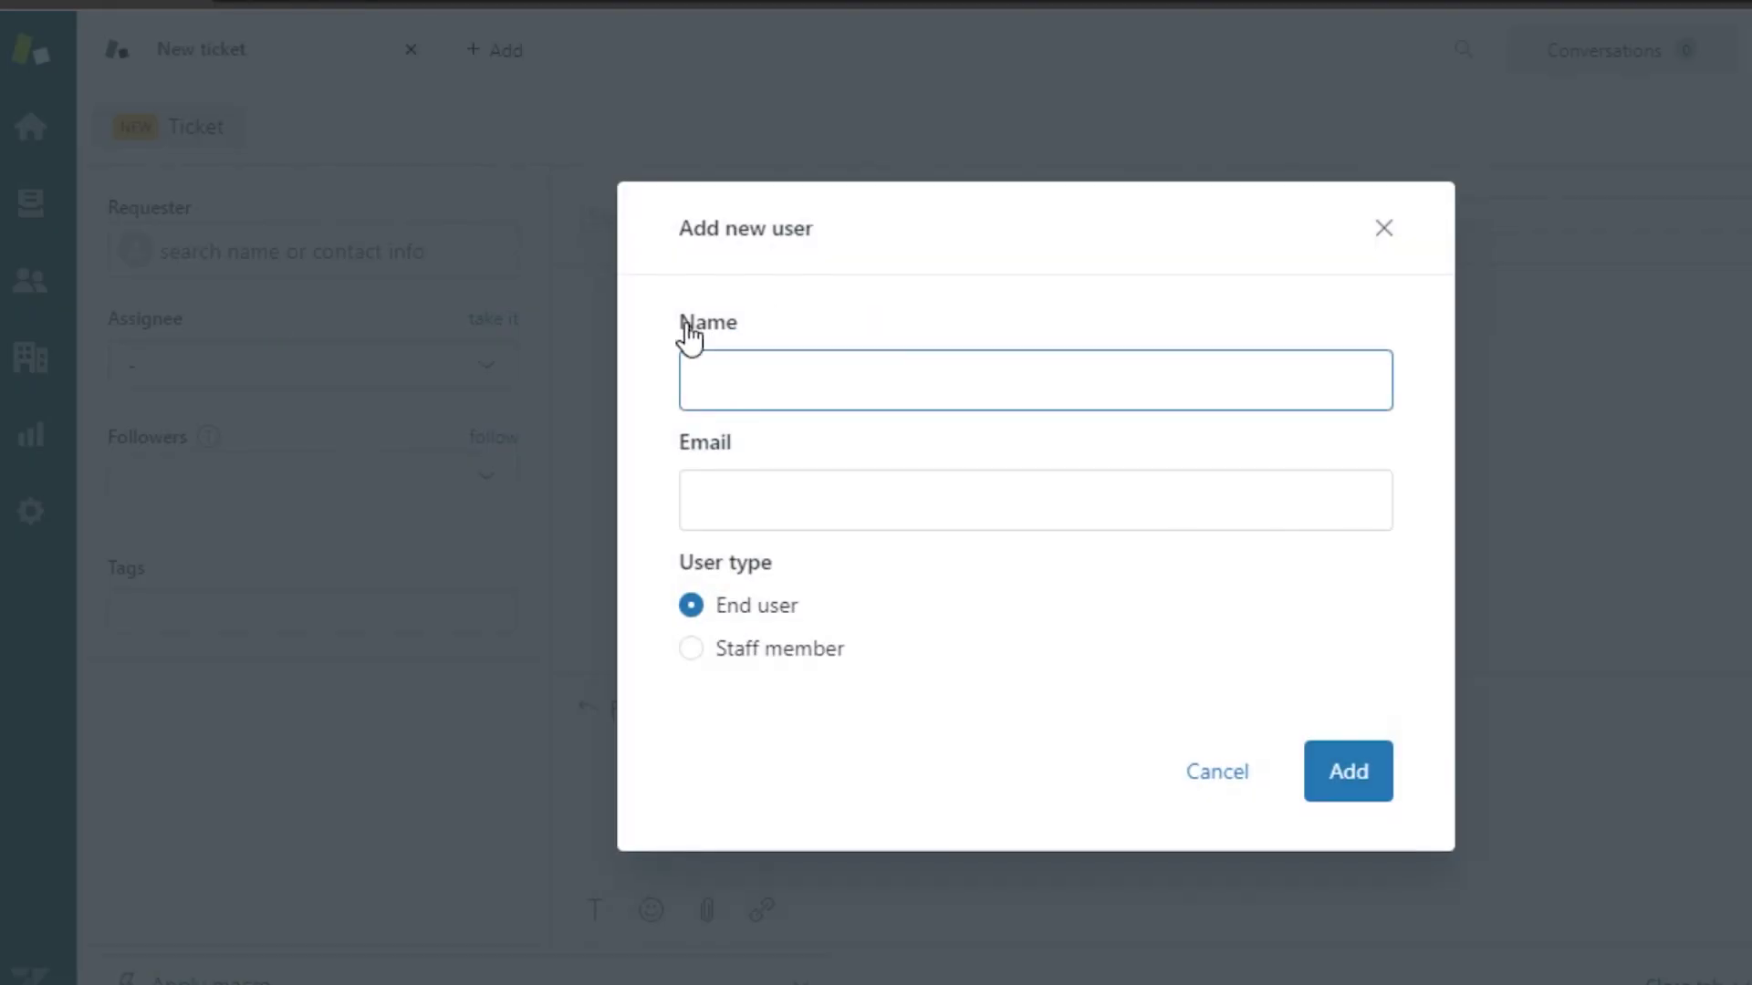
click(861, 489)
click(818, 387)
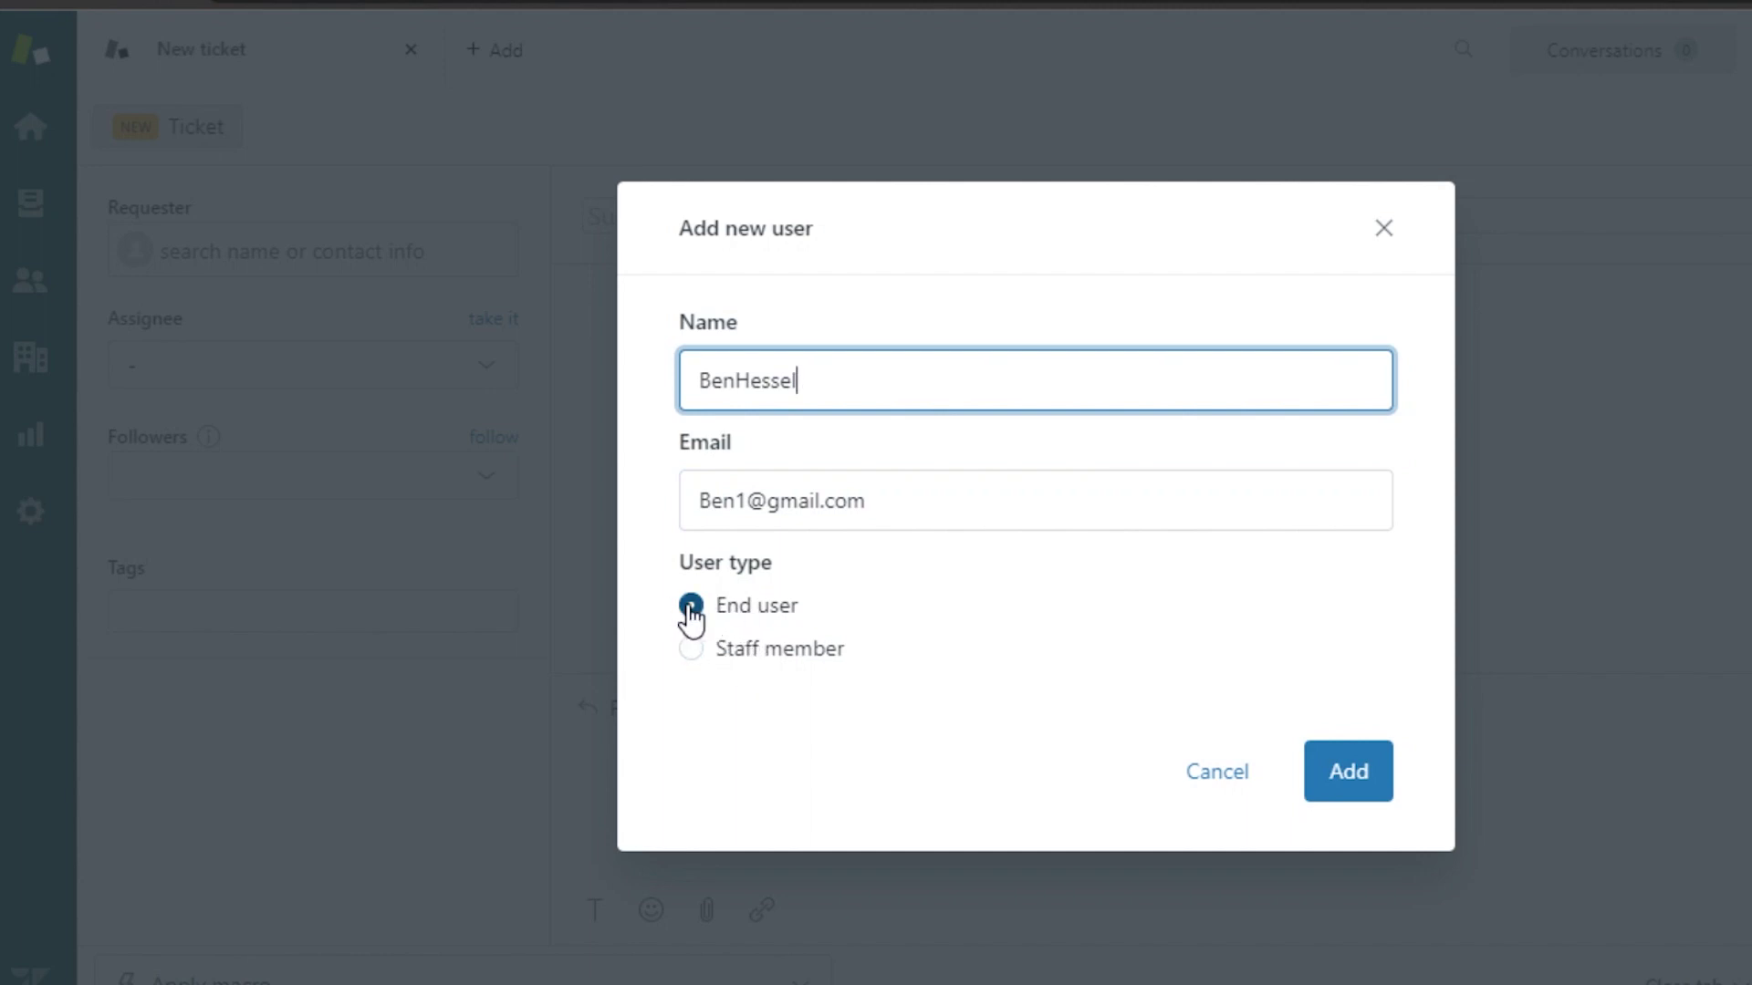
click(1366, 760)
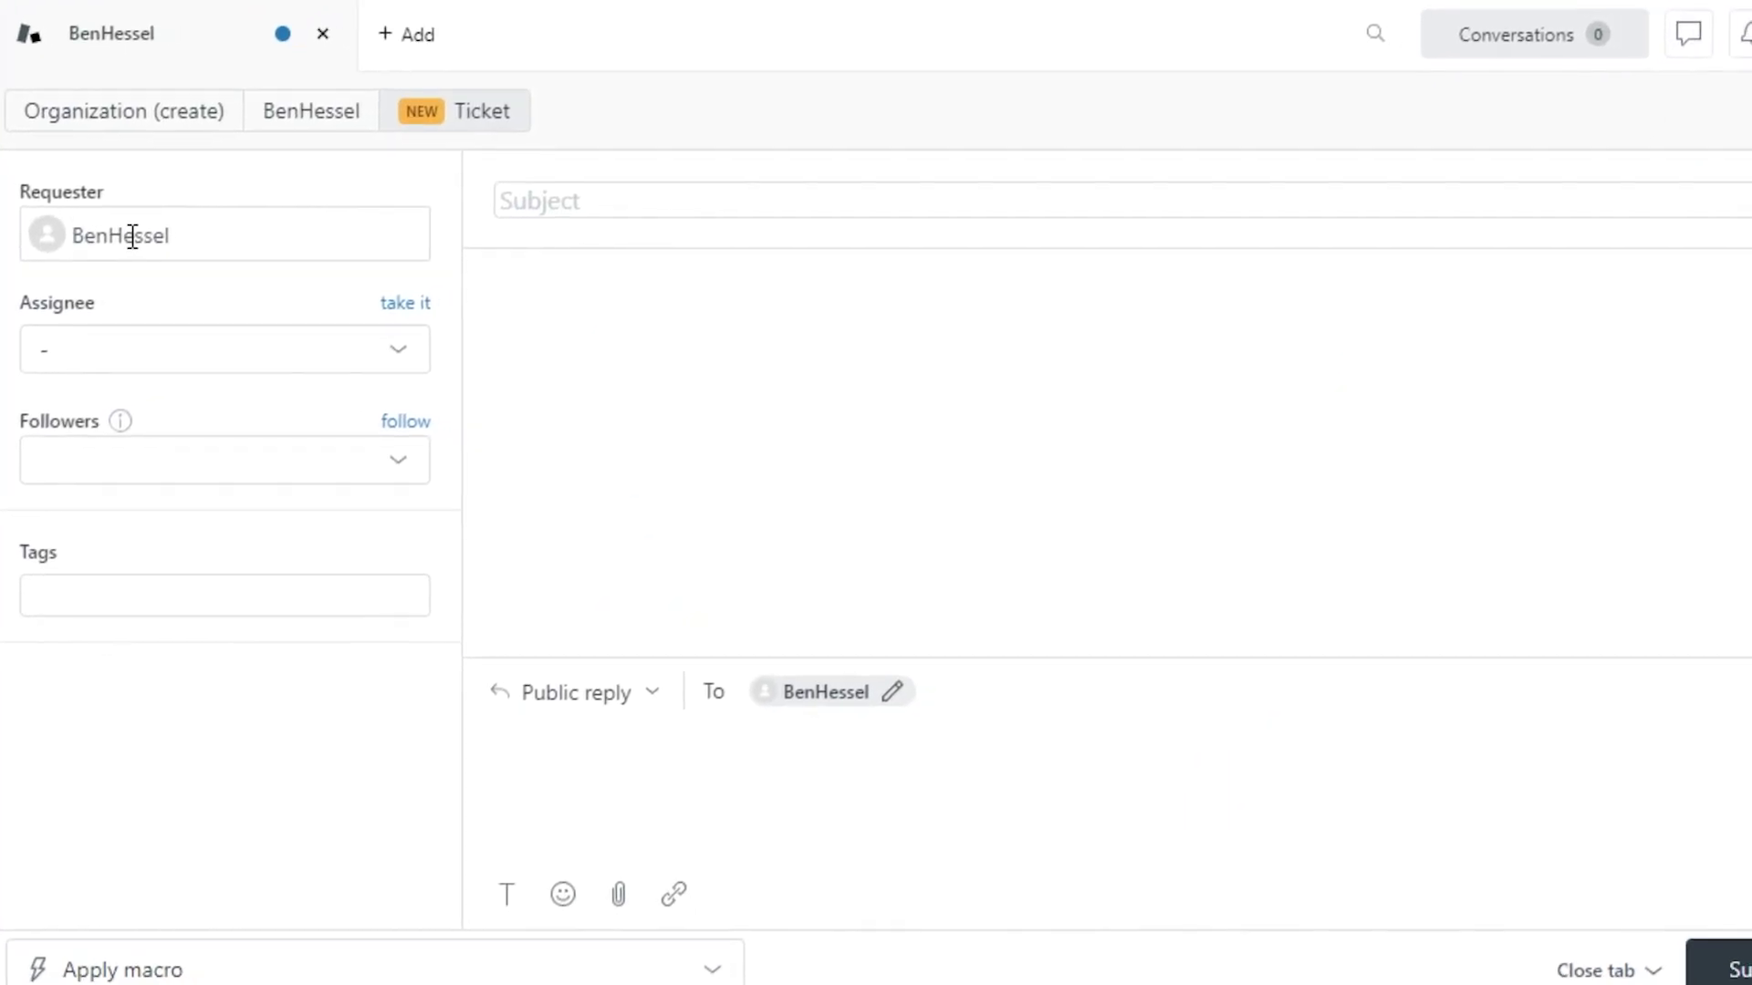
Step: Assign the new ticket to the individual agent listed in the Support group
click(106, 348)
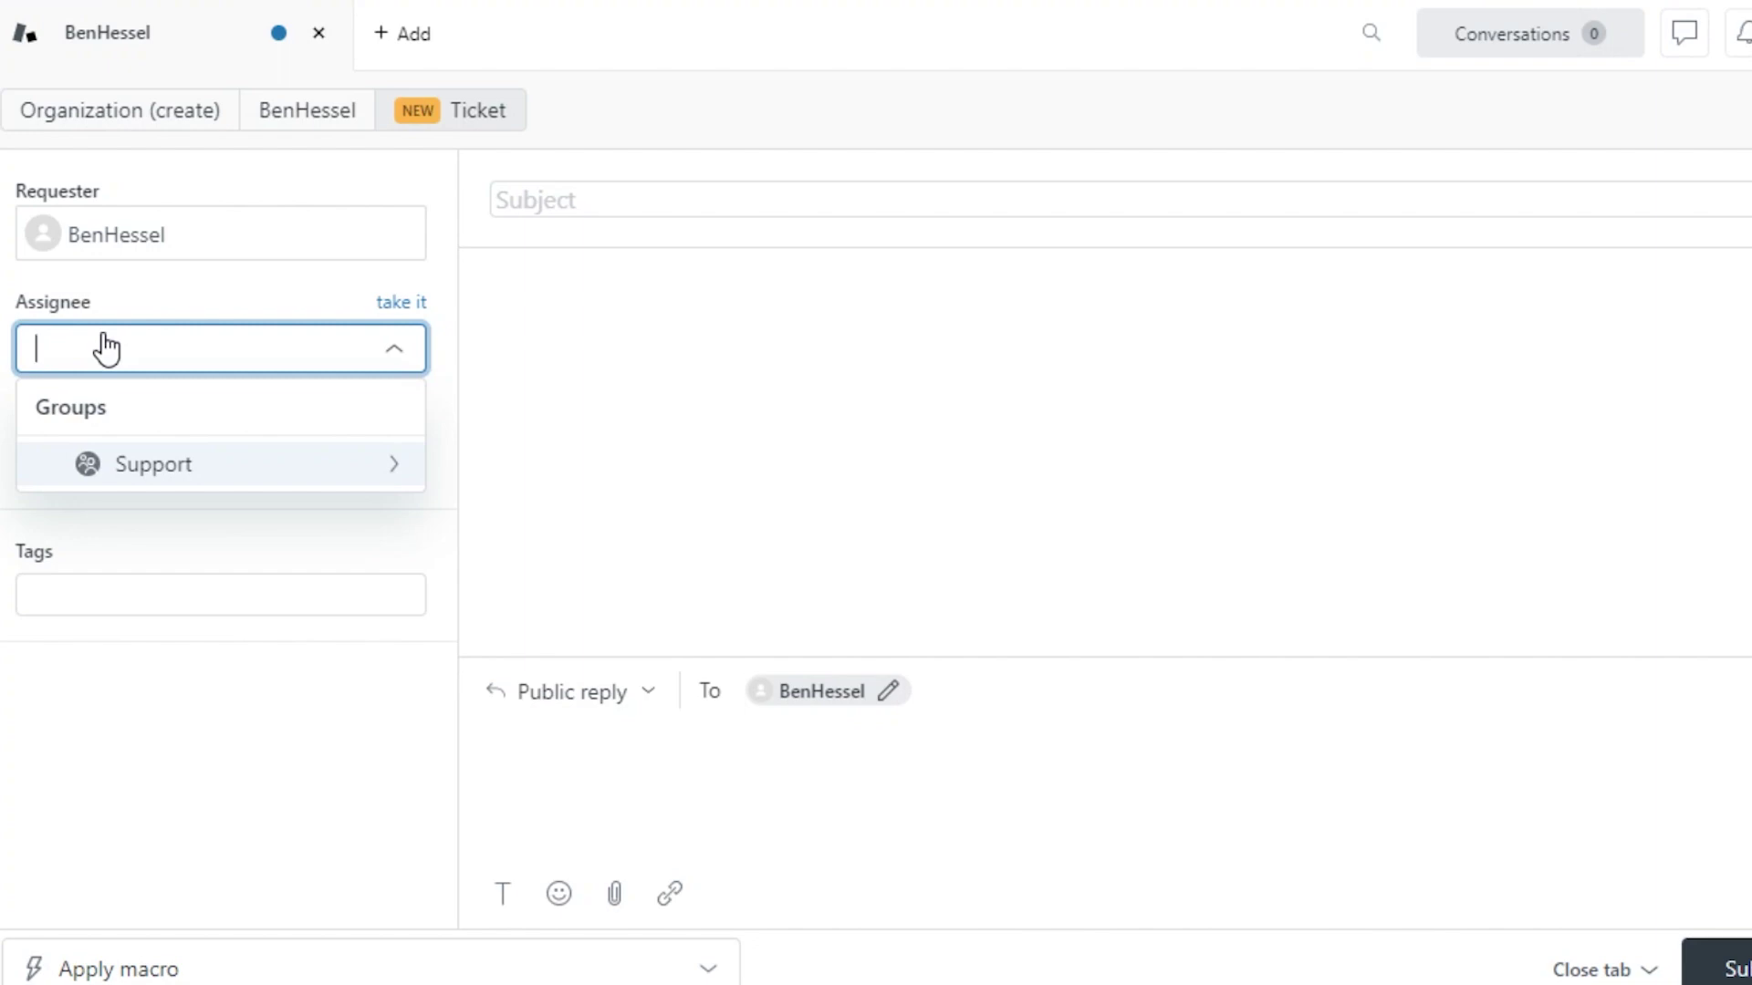
click(178, 465)
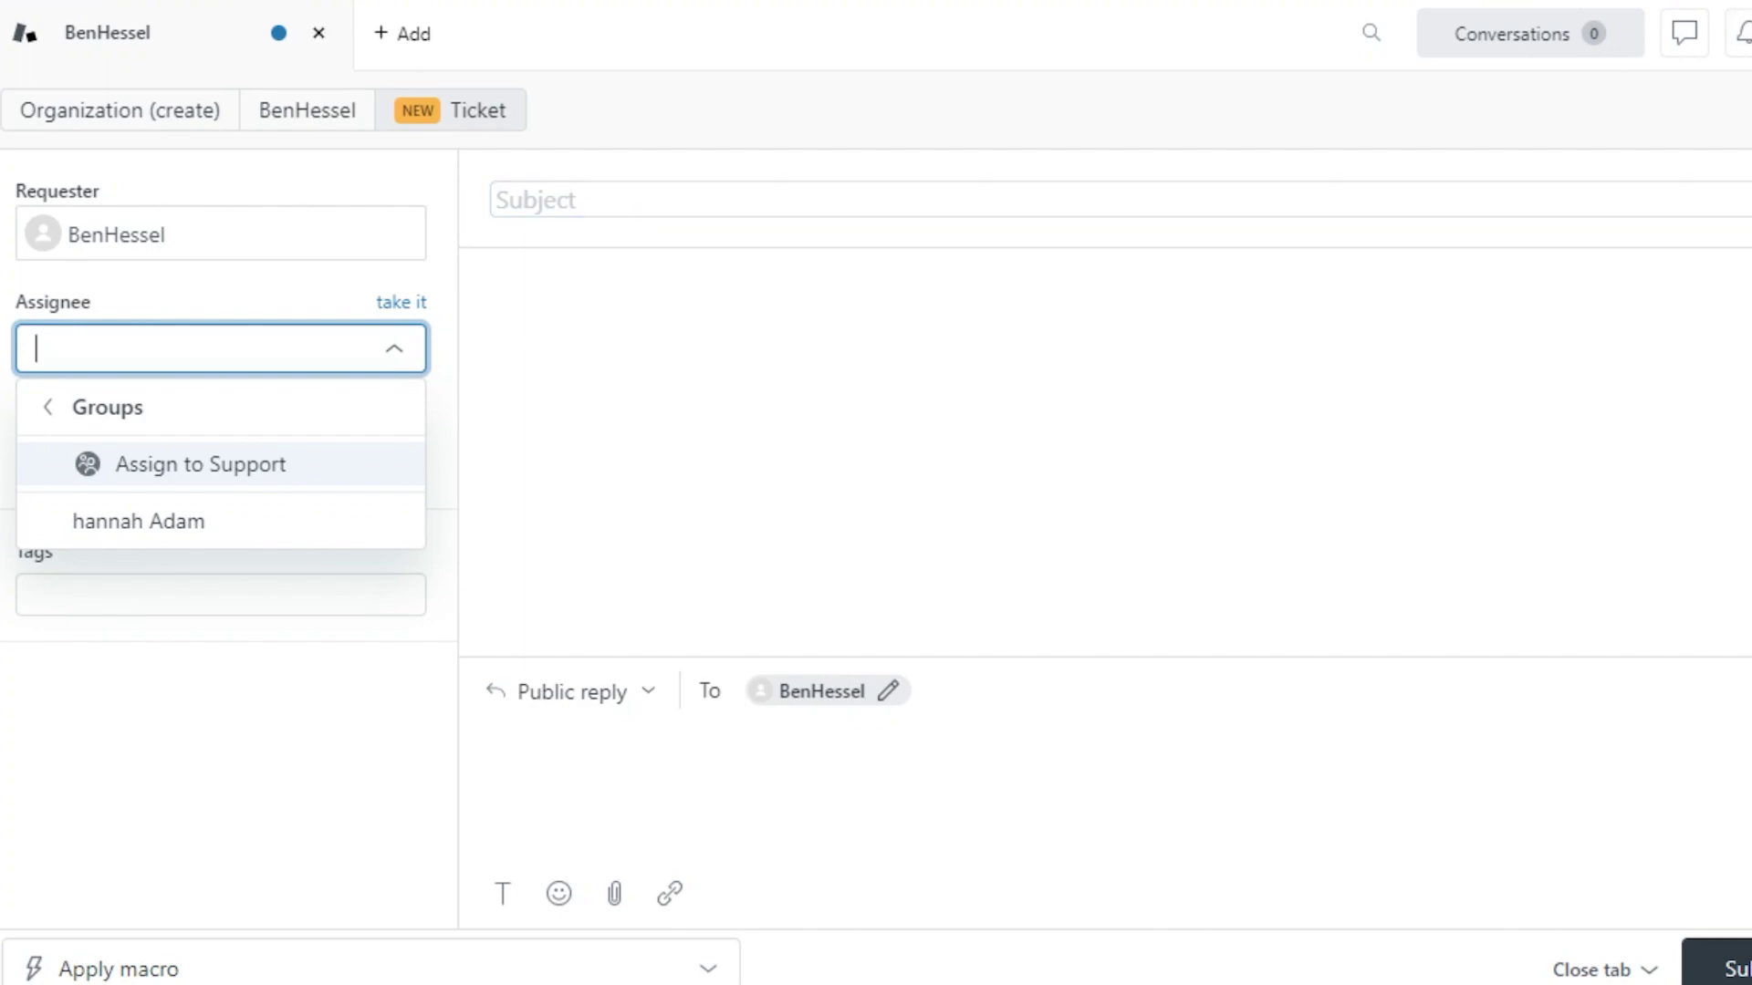
click(289, 527)
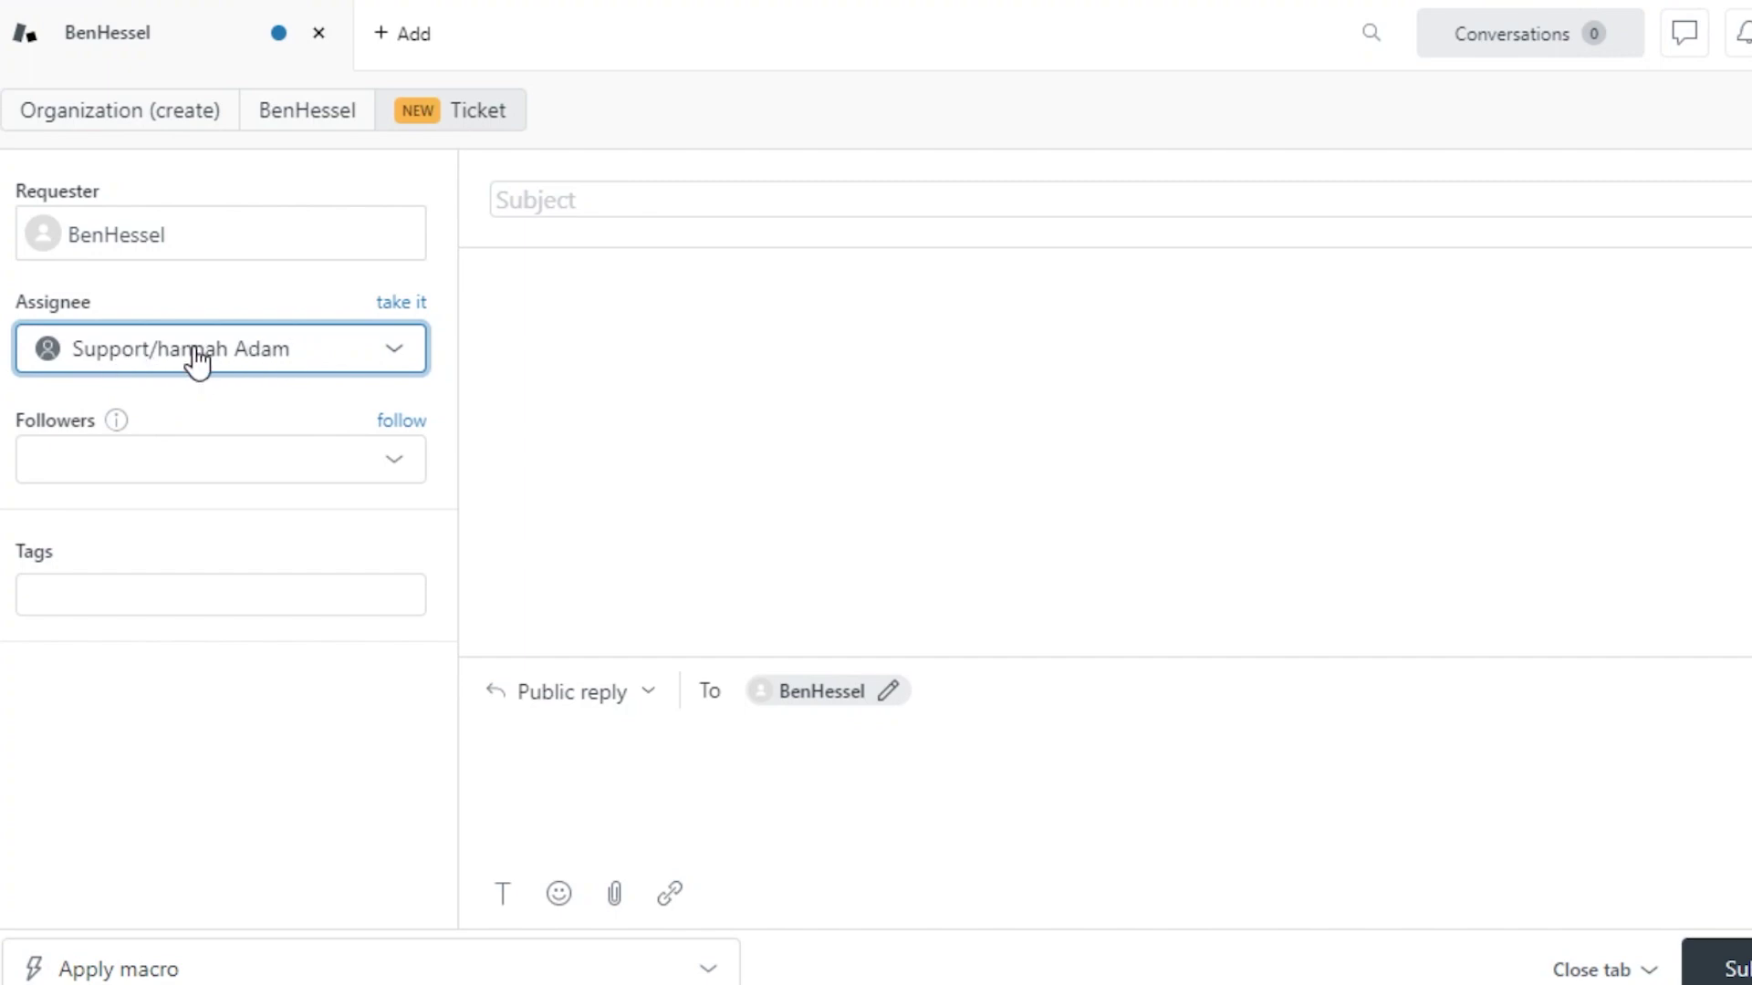
Step: Add the tags urgent, Newcustomer and Important to the ticket, leaving its followers empty
click(262, 454)
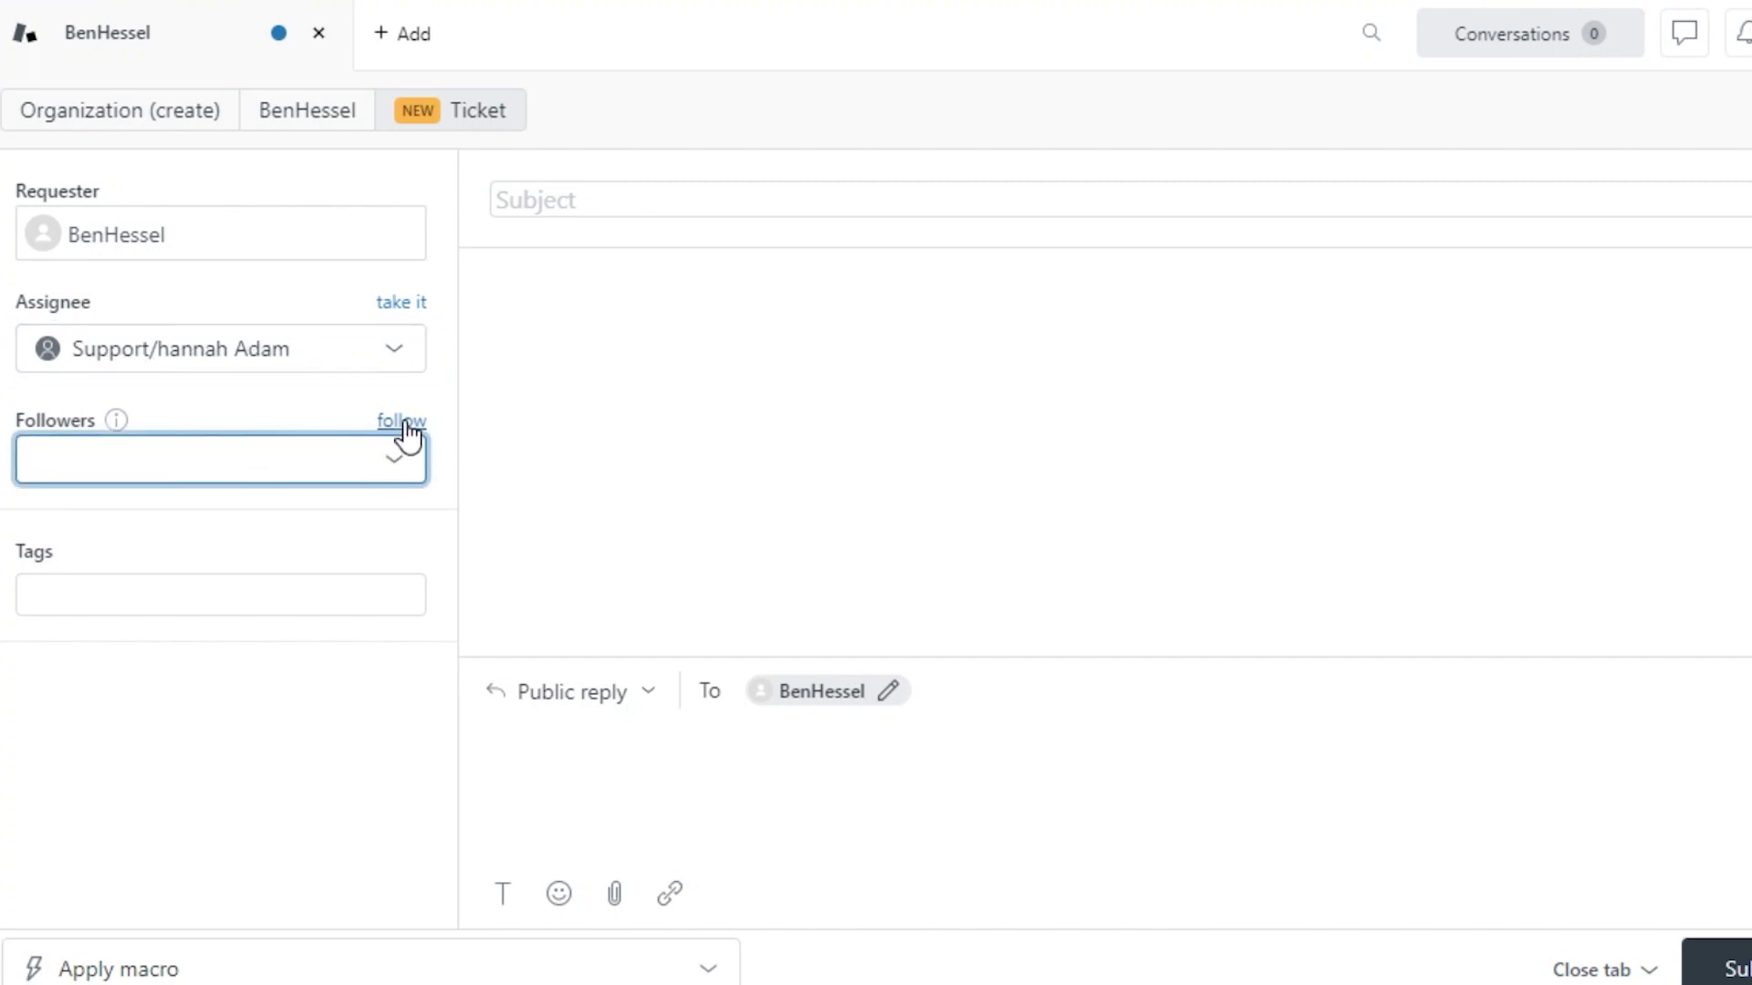
click(141, 452)
click(309, 606)
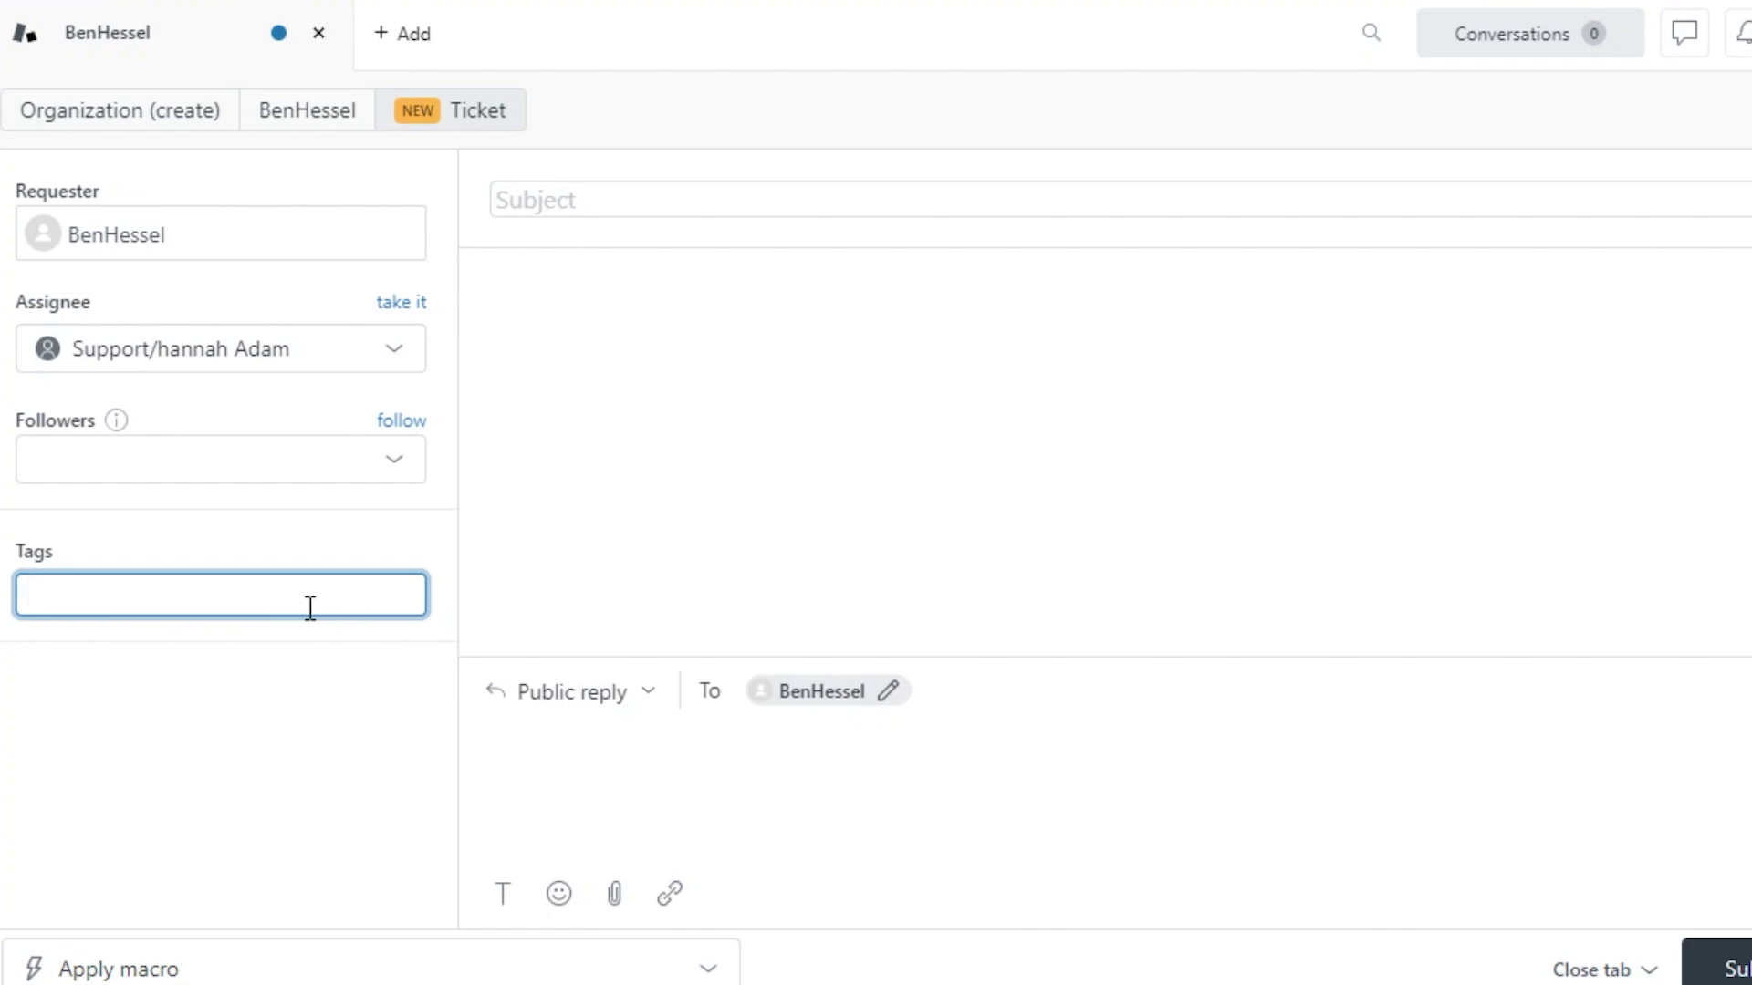
text(urgent)
key(Return)
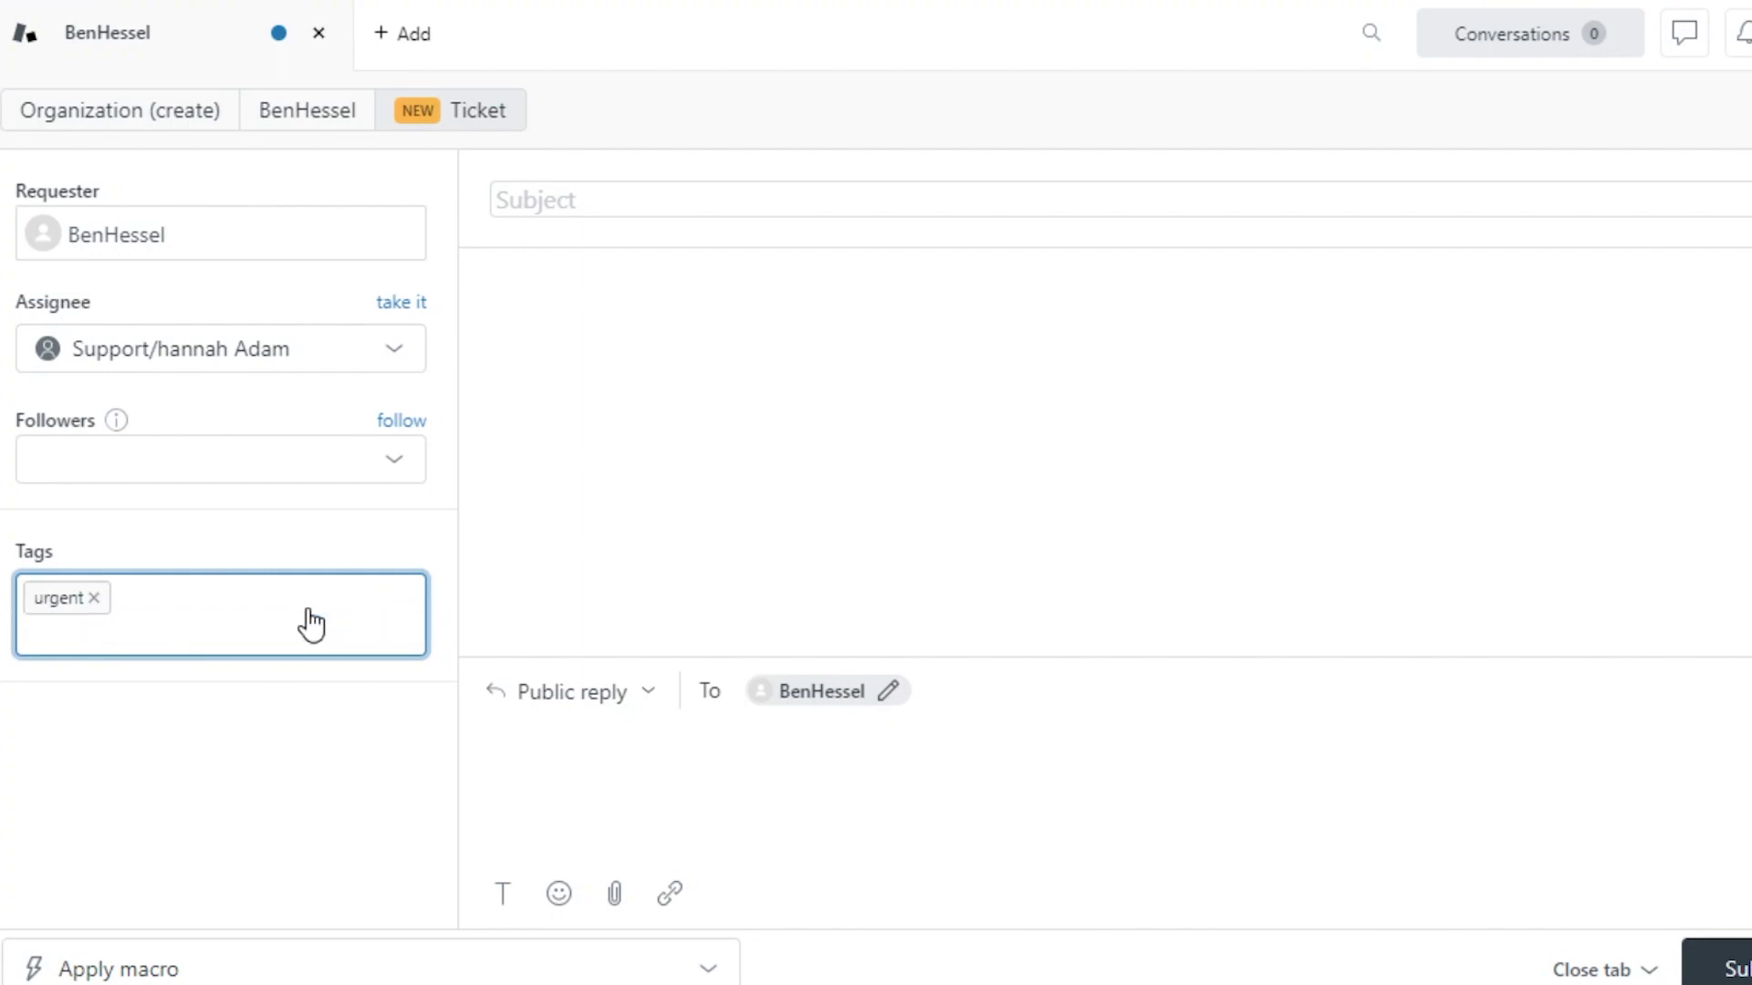
text(Newcustomer)
key(Return)
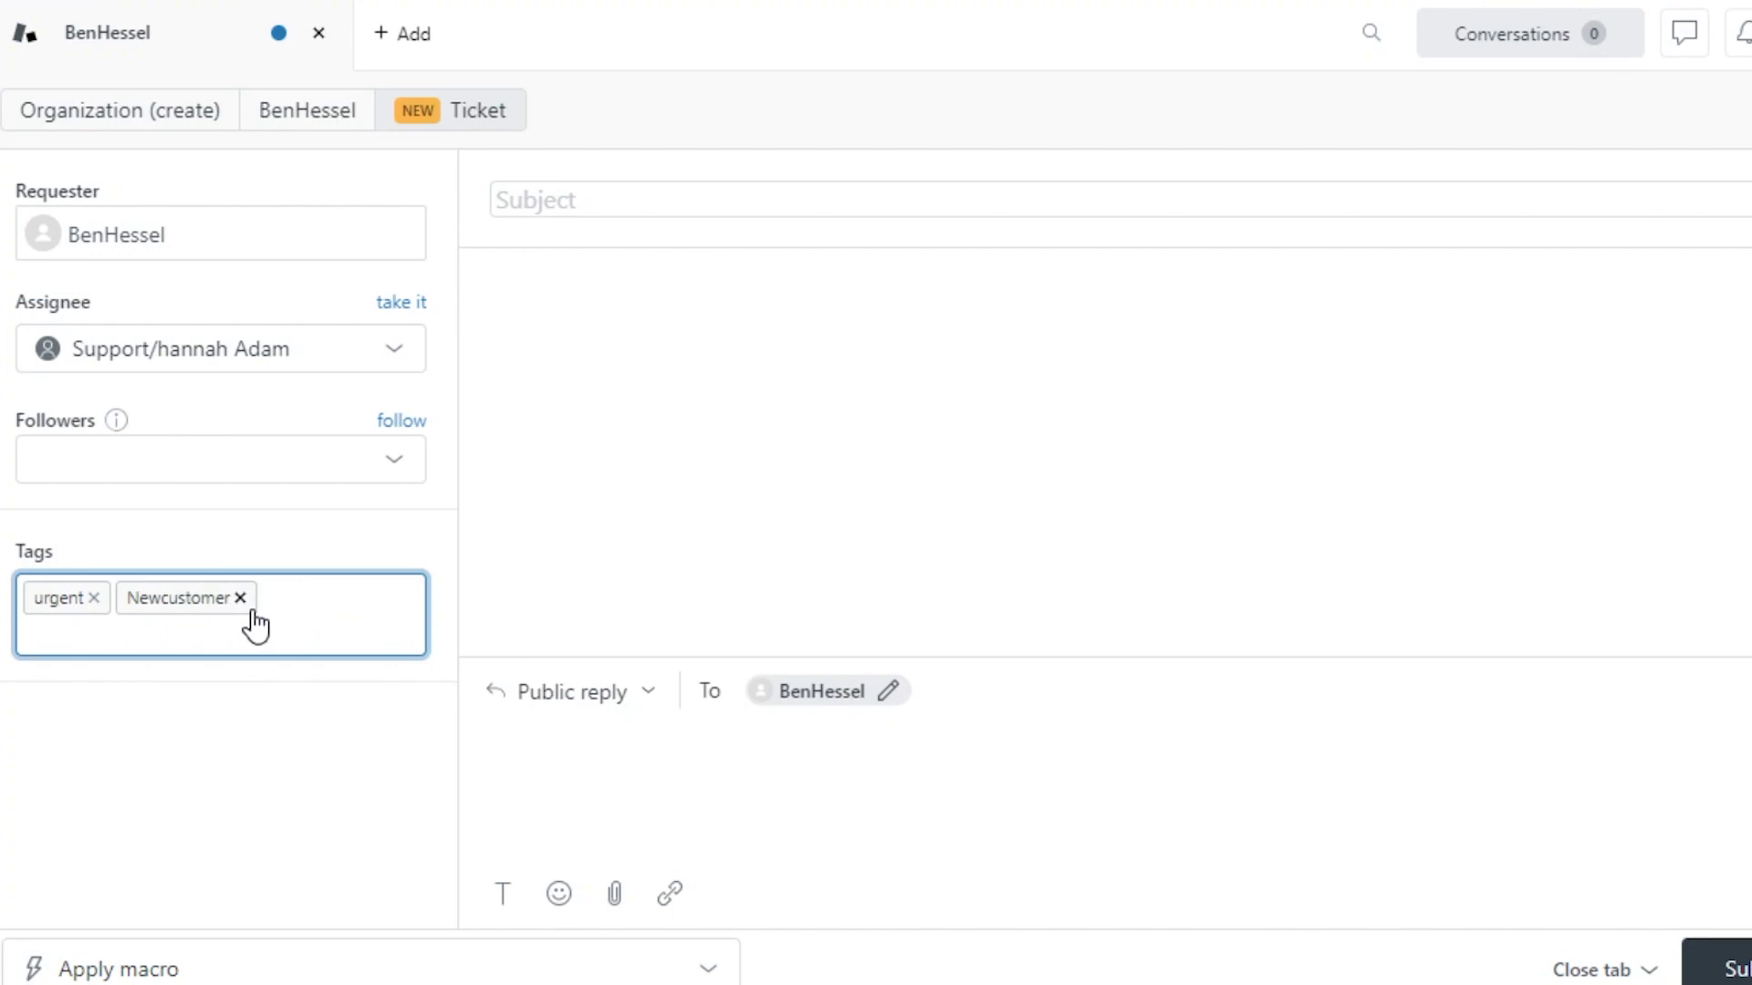
text(Important)
key(Return)
Step: Set the ticket's subject to "trouble signing up" and keep the message as a Public reply to the requester
click(588, 199)
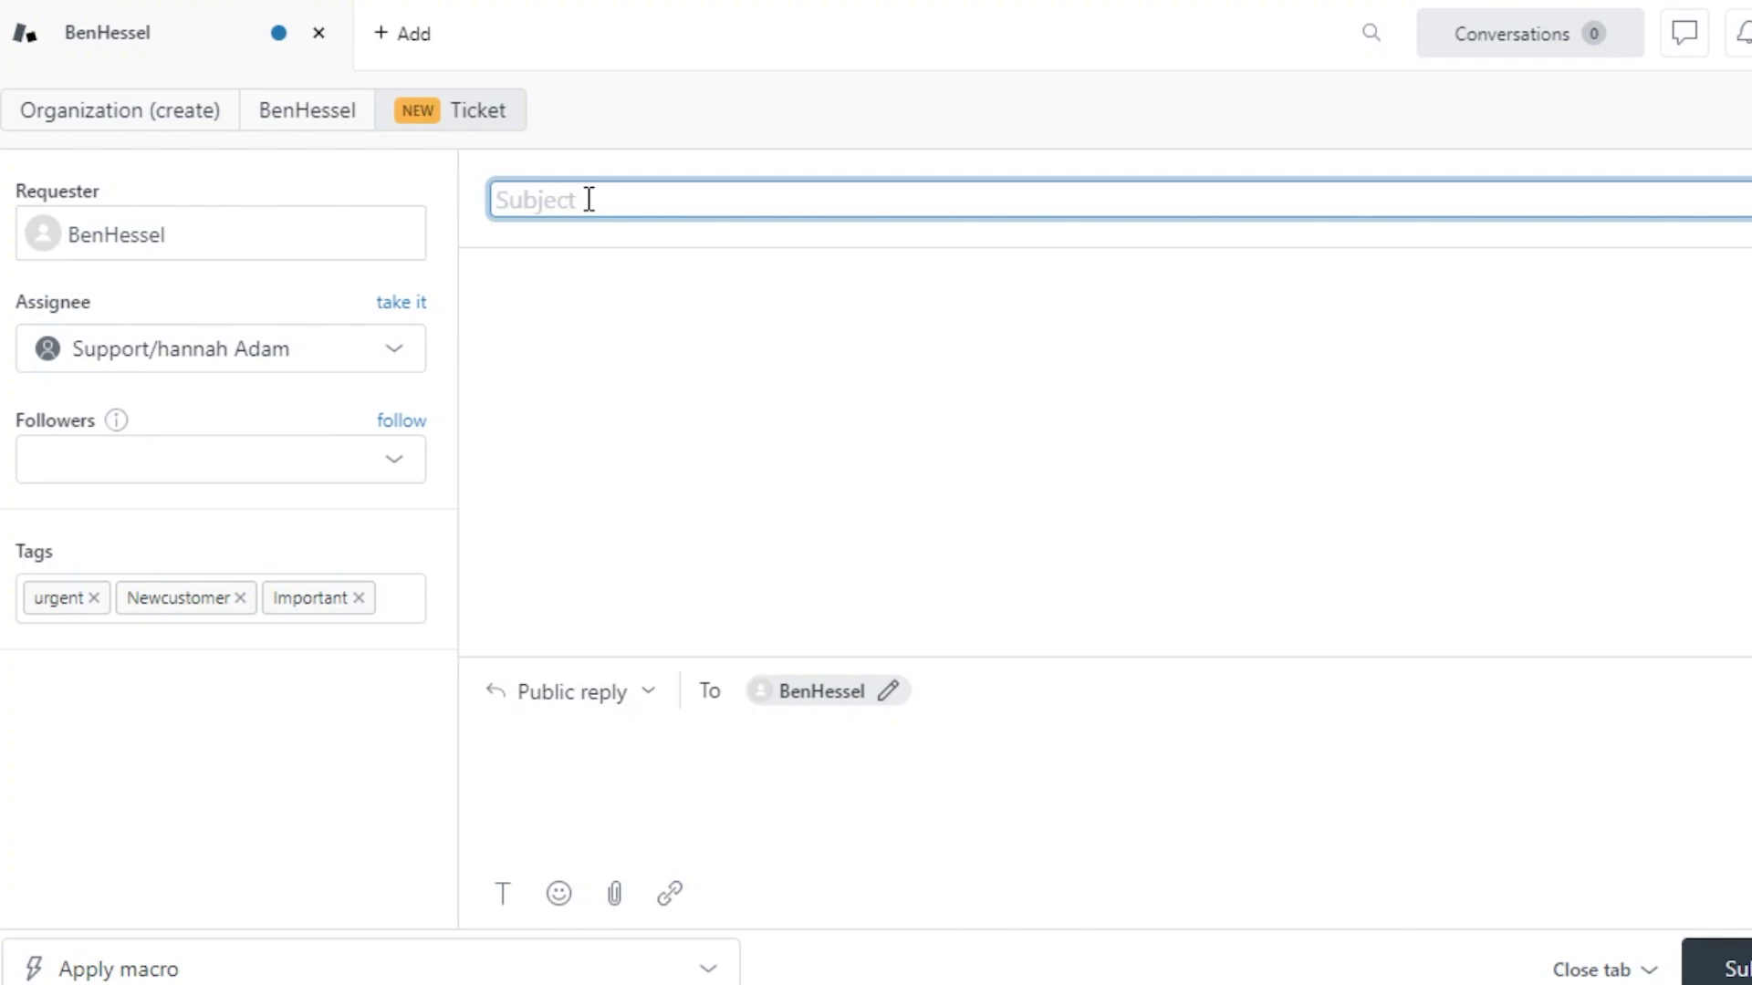
text(trouble signing up)
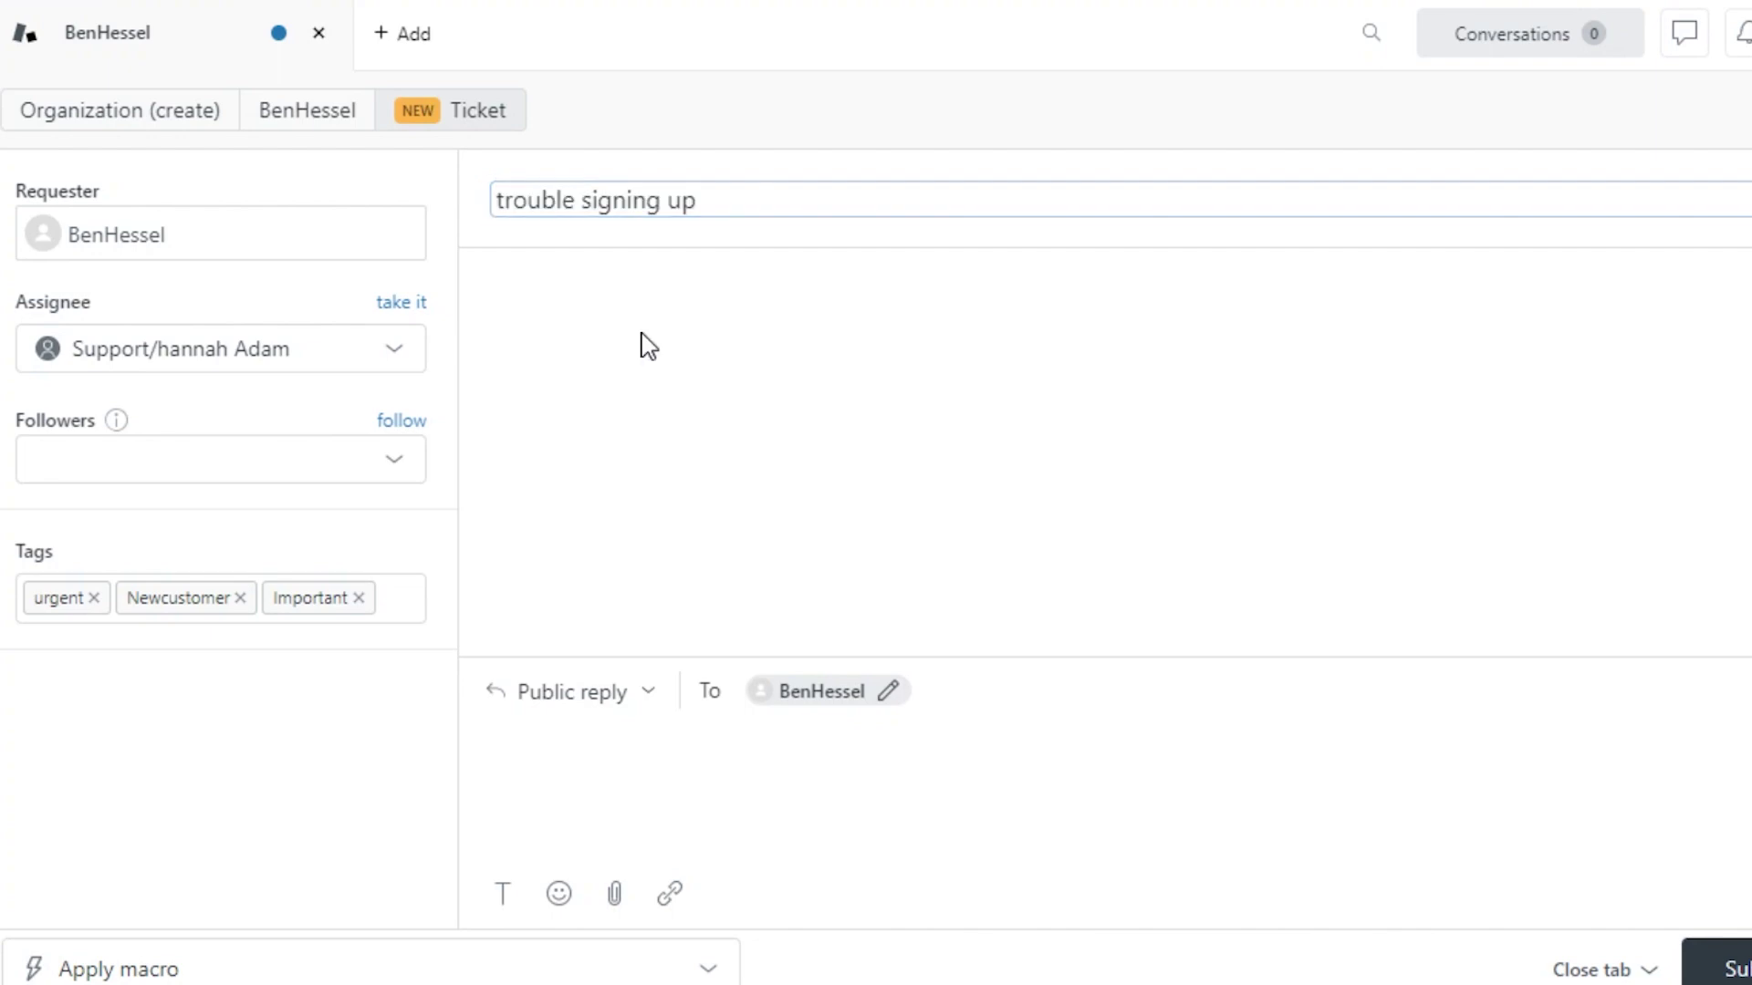
click(776, 767)
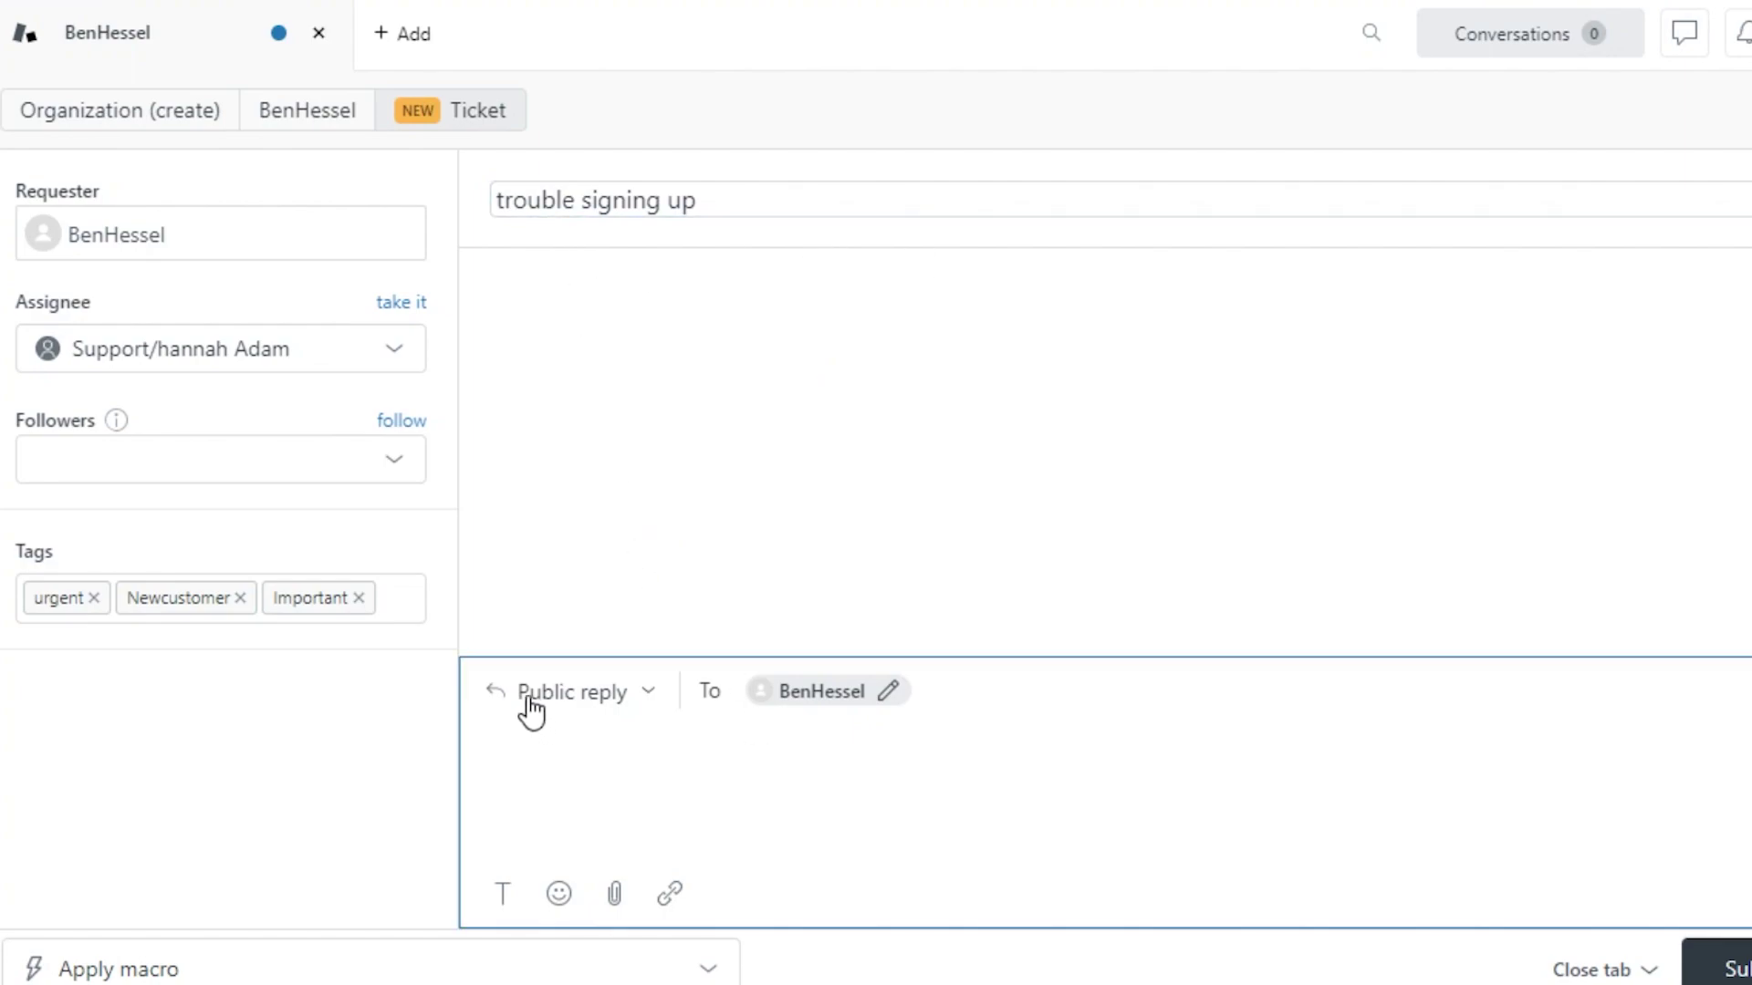
click(588, 698)
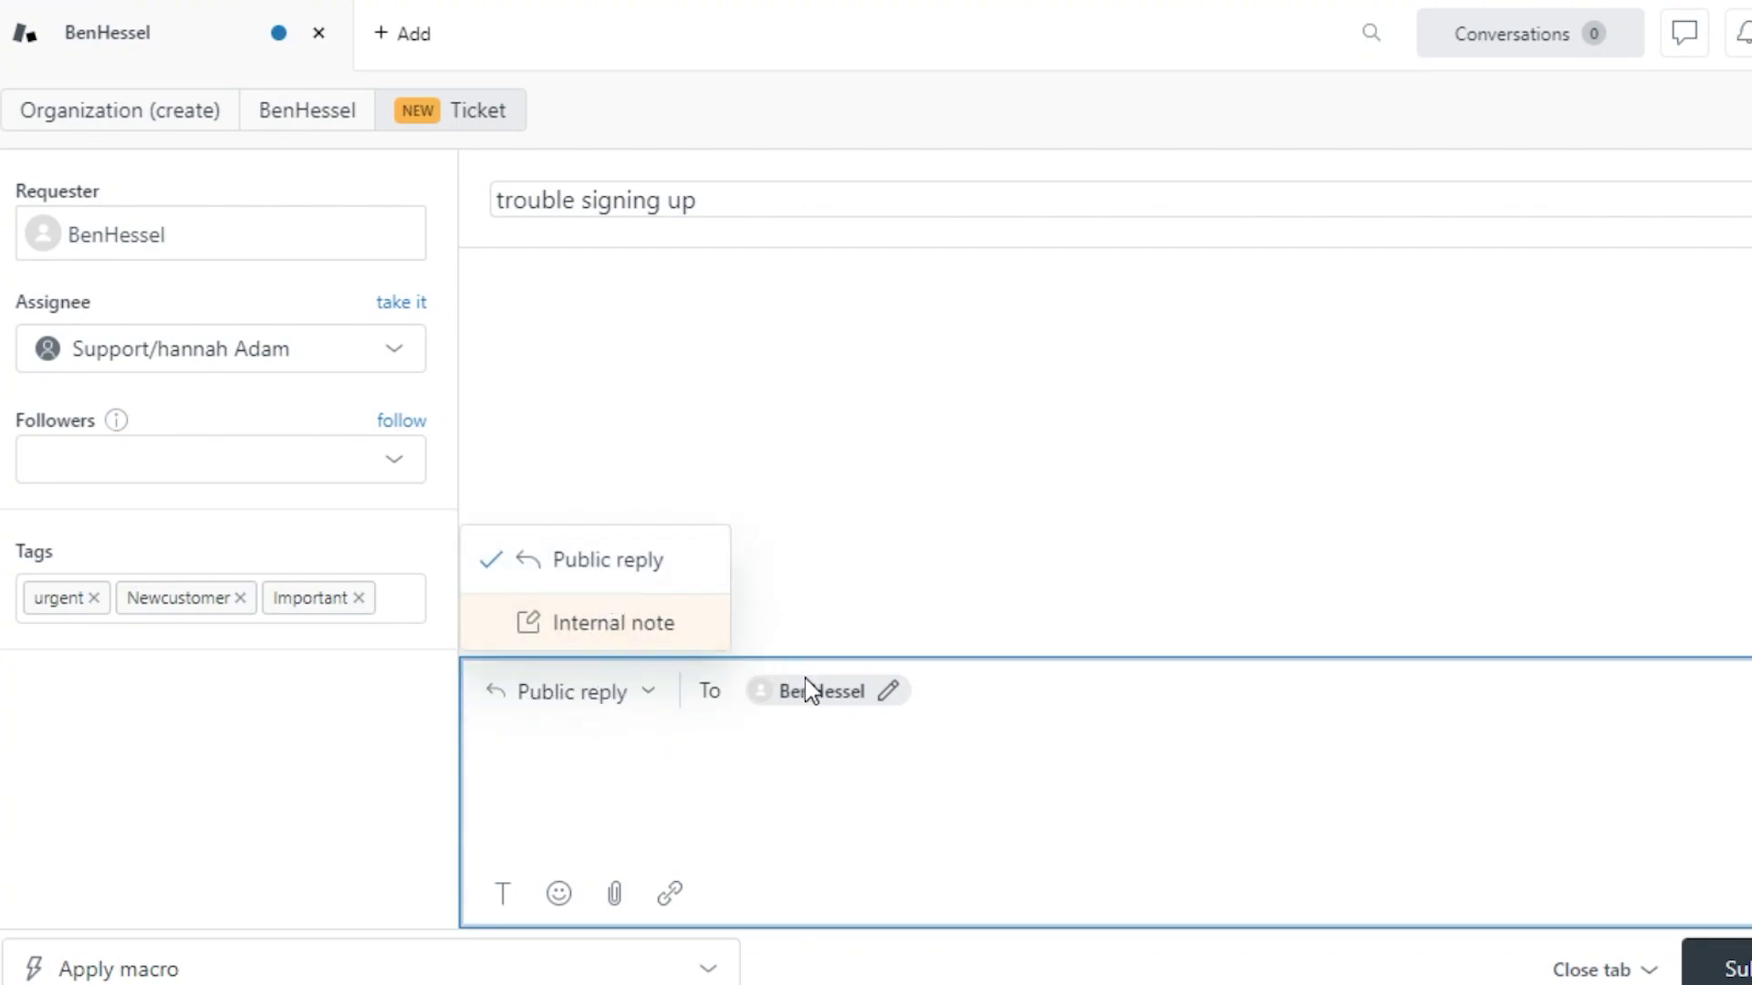
mouse_move(832, 707)
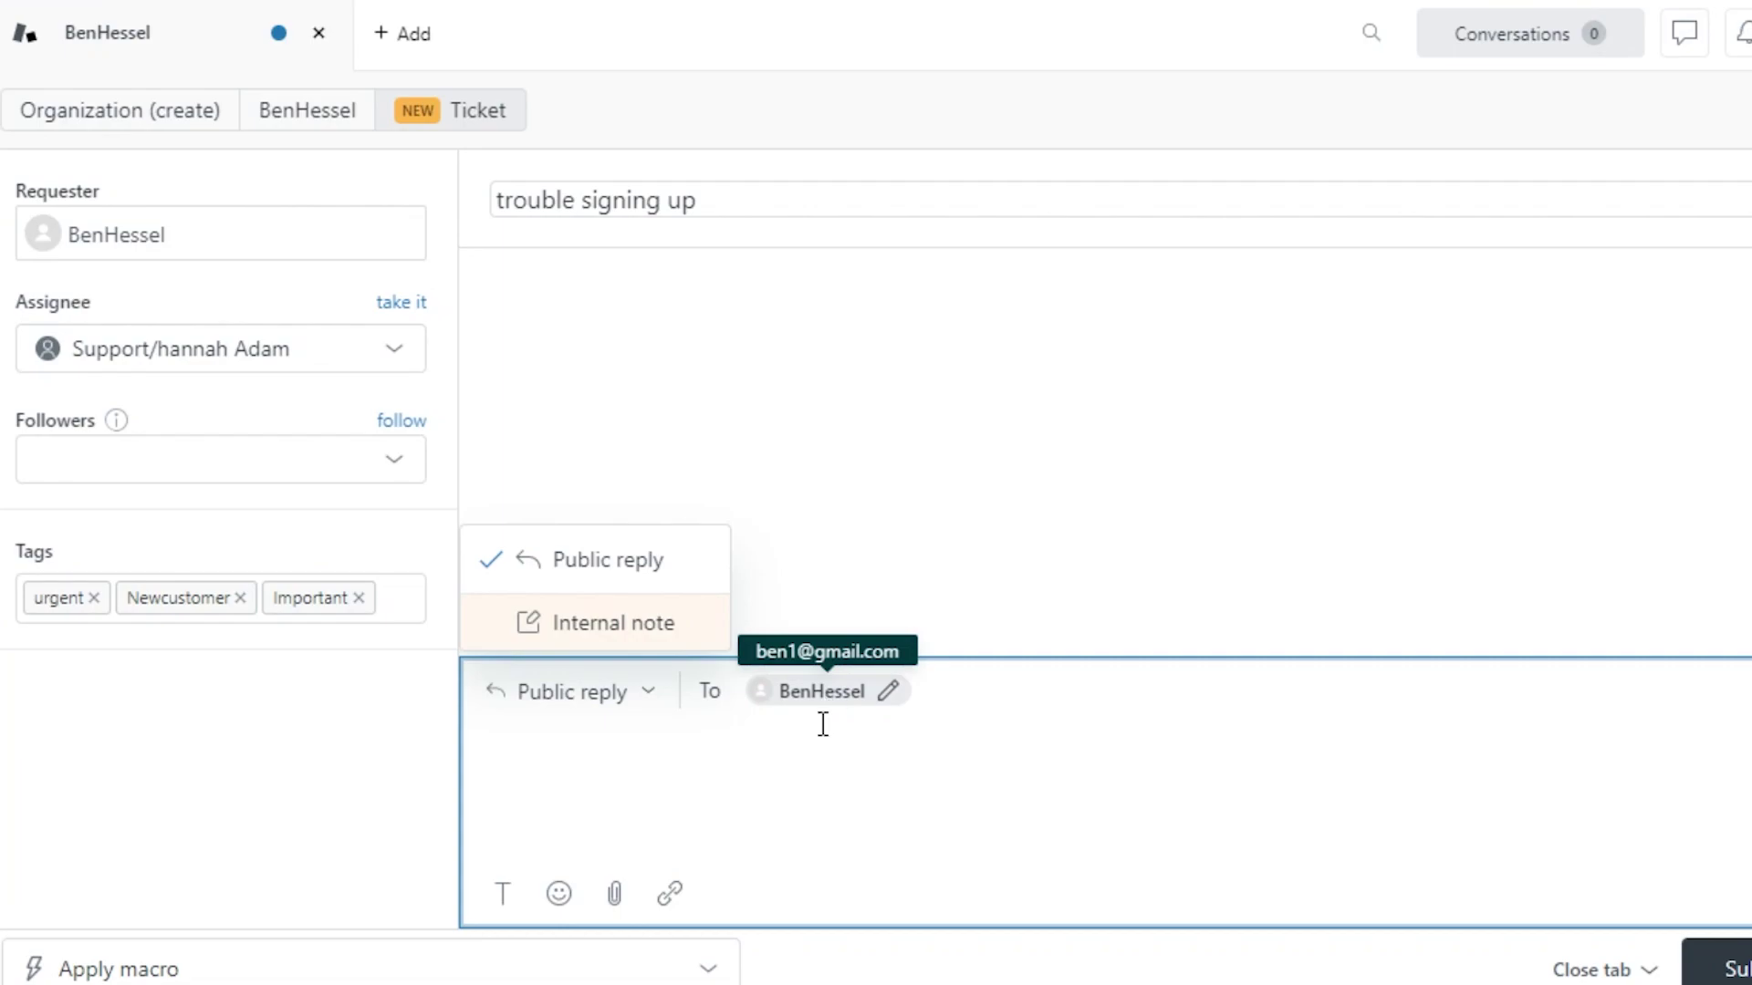
click(823, 727)
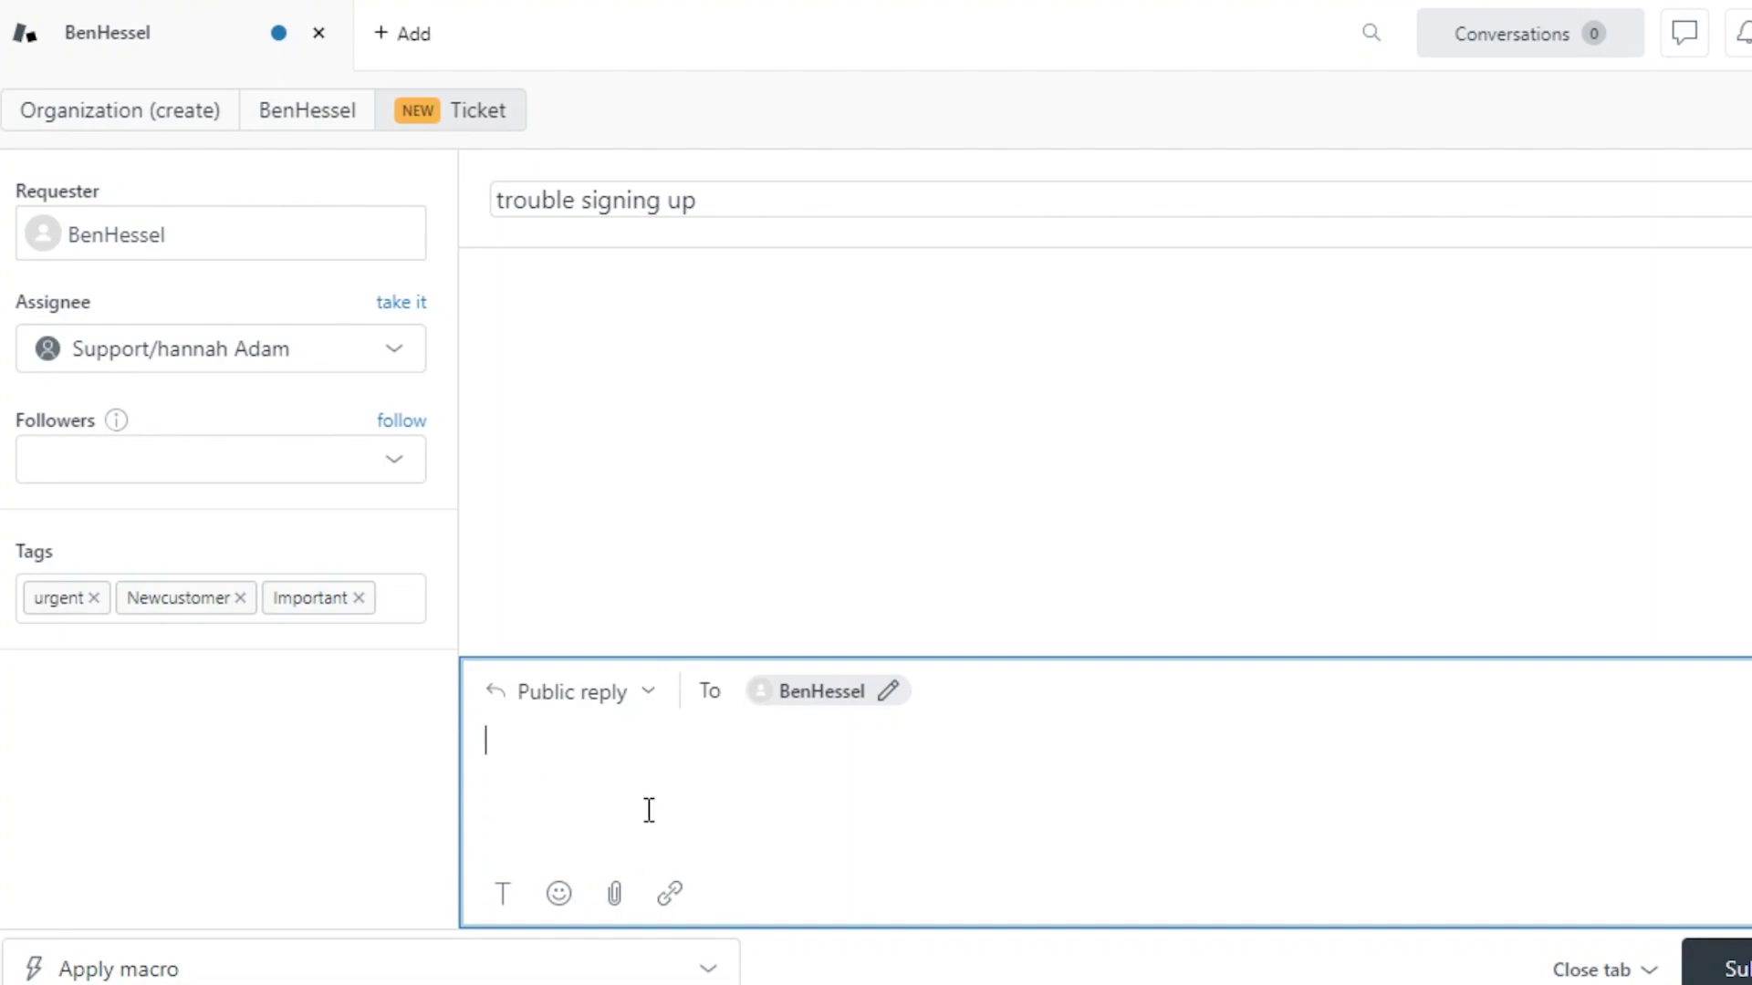
Step: Paste the prepared reply asking for current address proof, an official bill or ID card, and submit the ticket
key(ctrl+v)
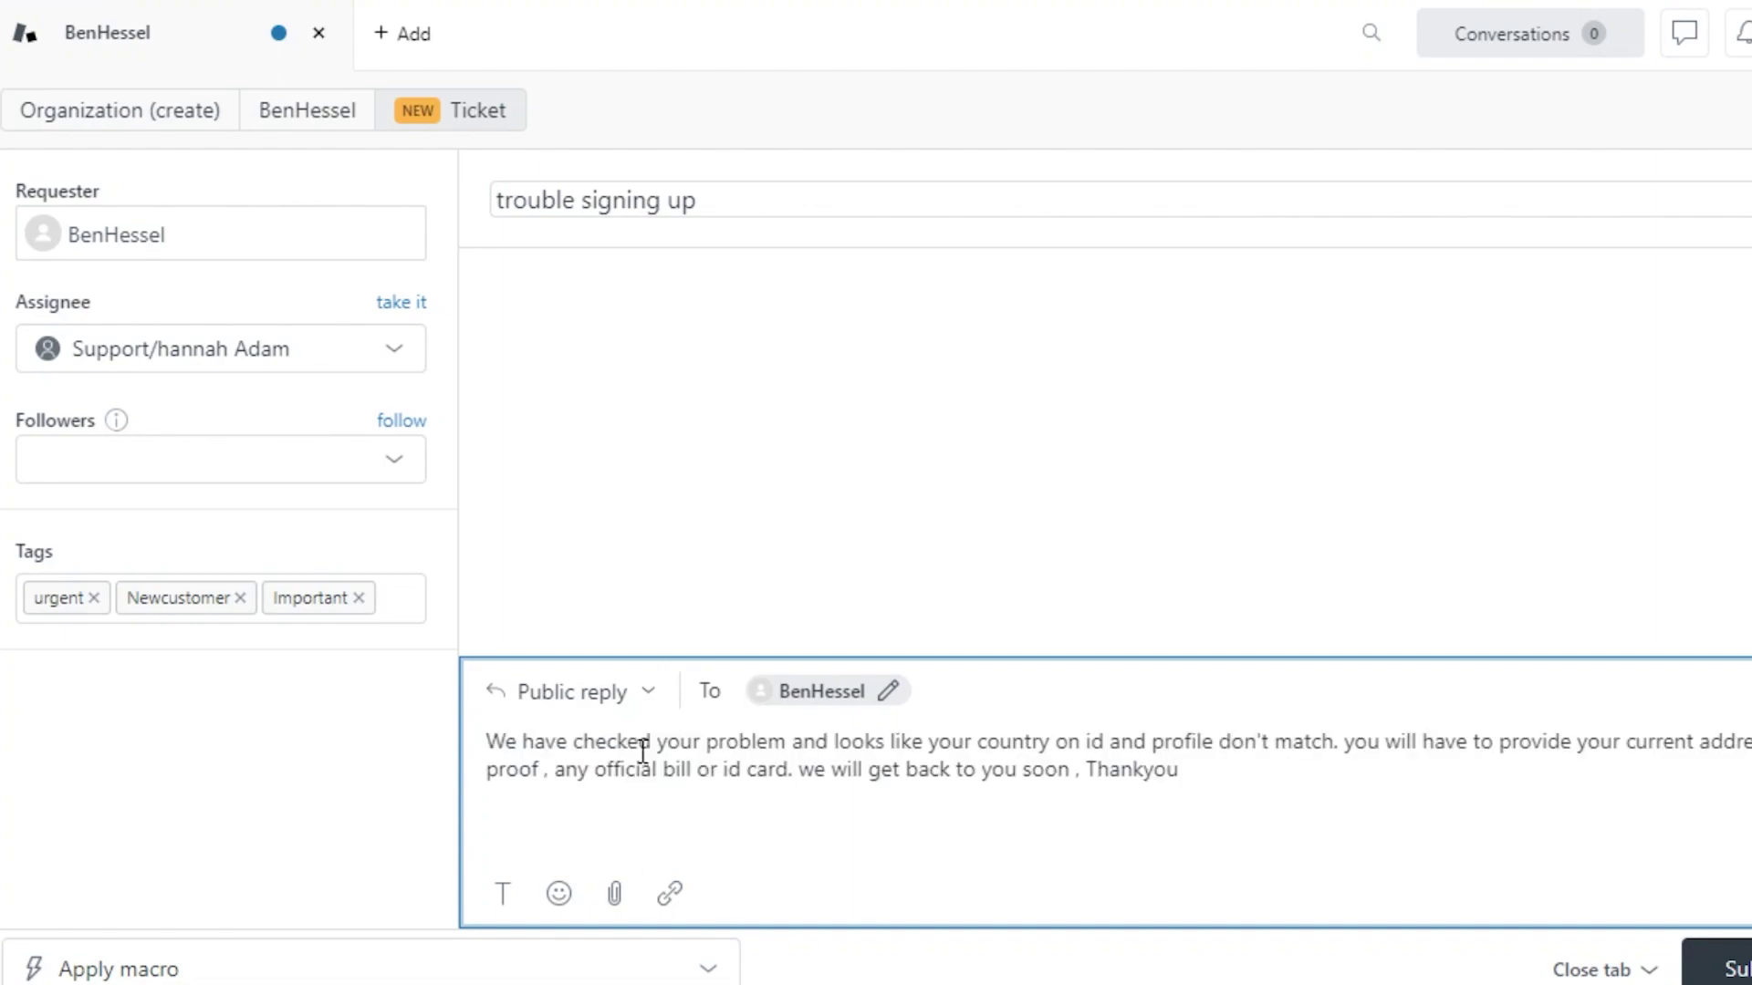
click(1178, 771)
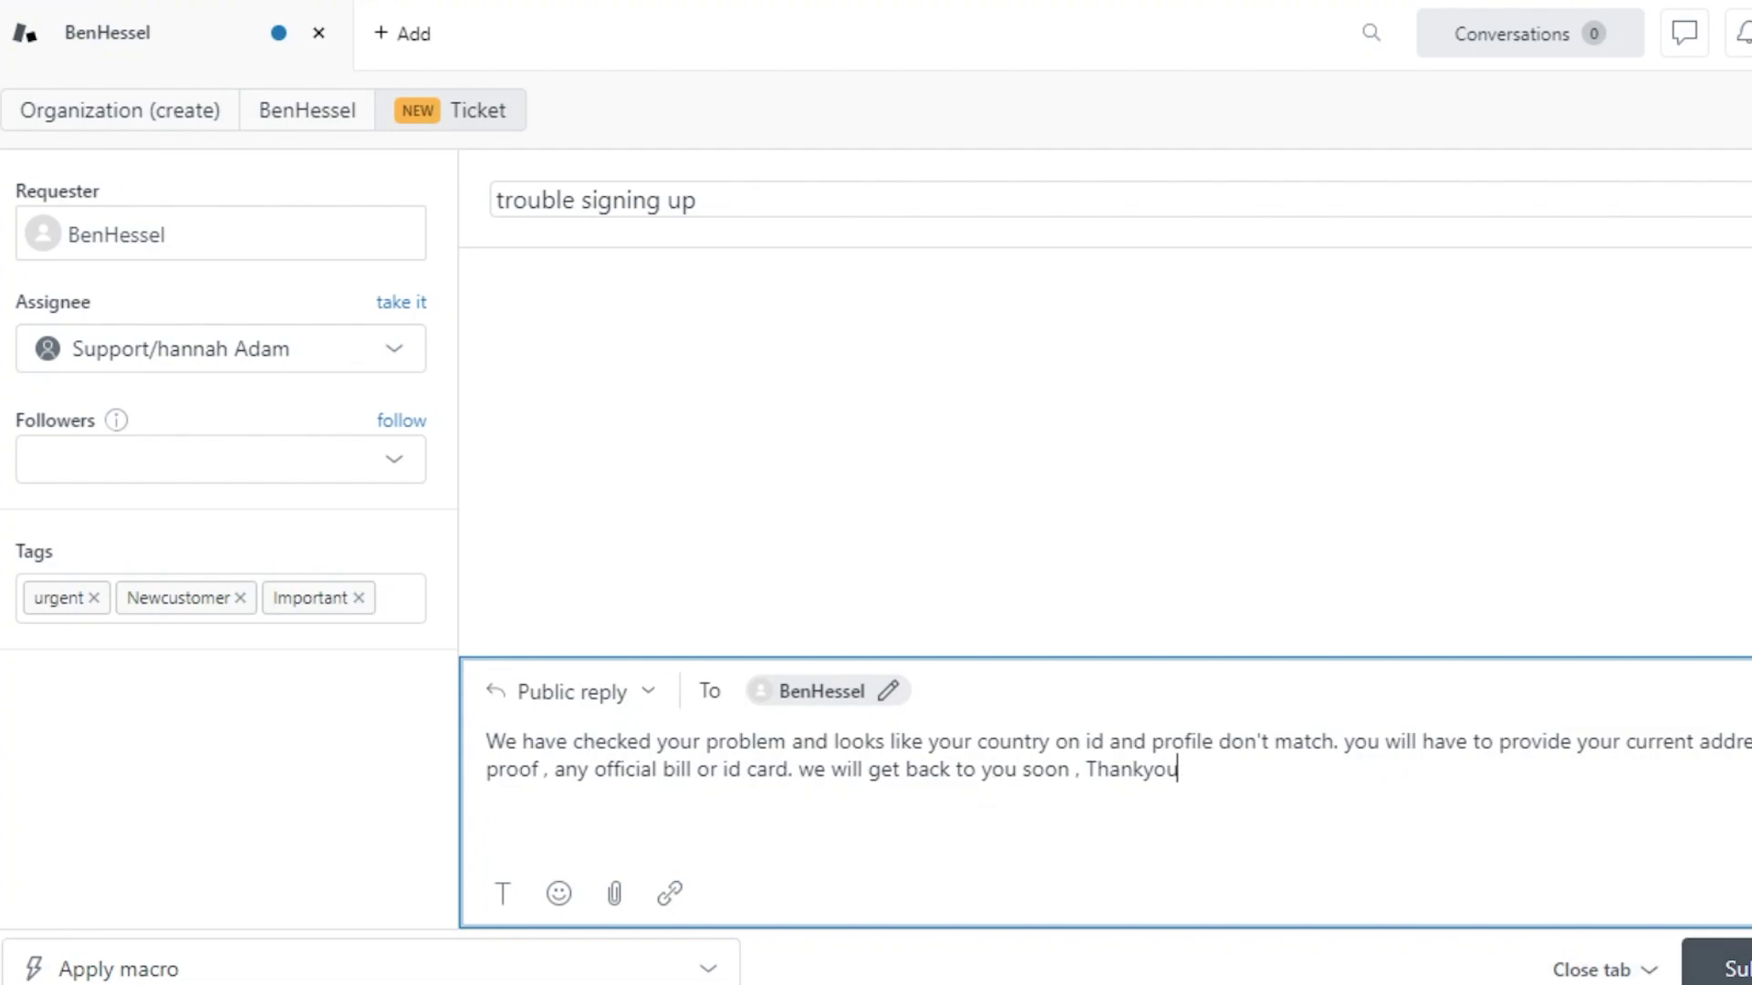
key(ctrl+alt+s)
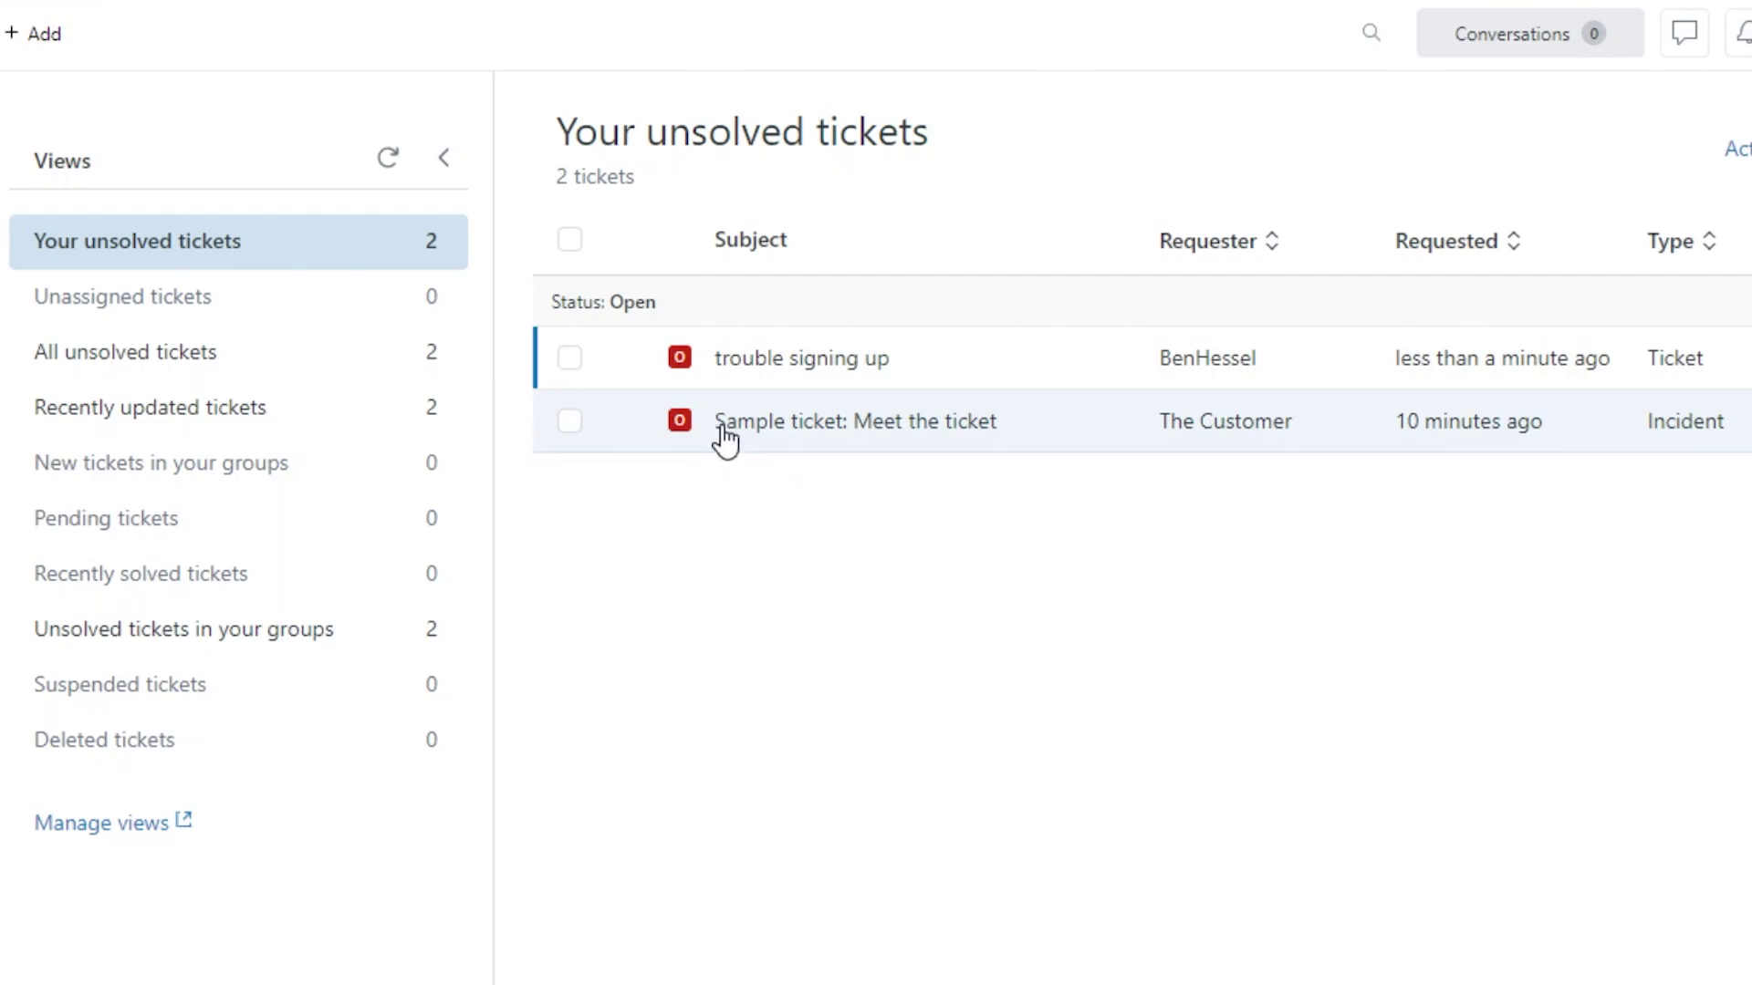
mouse_move(718, 360)
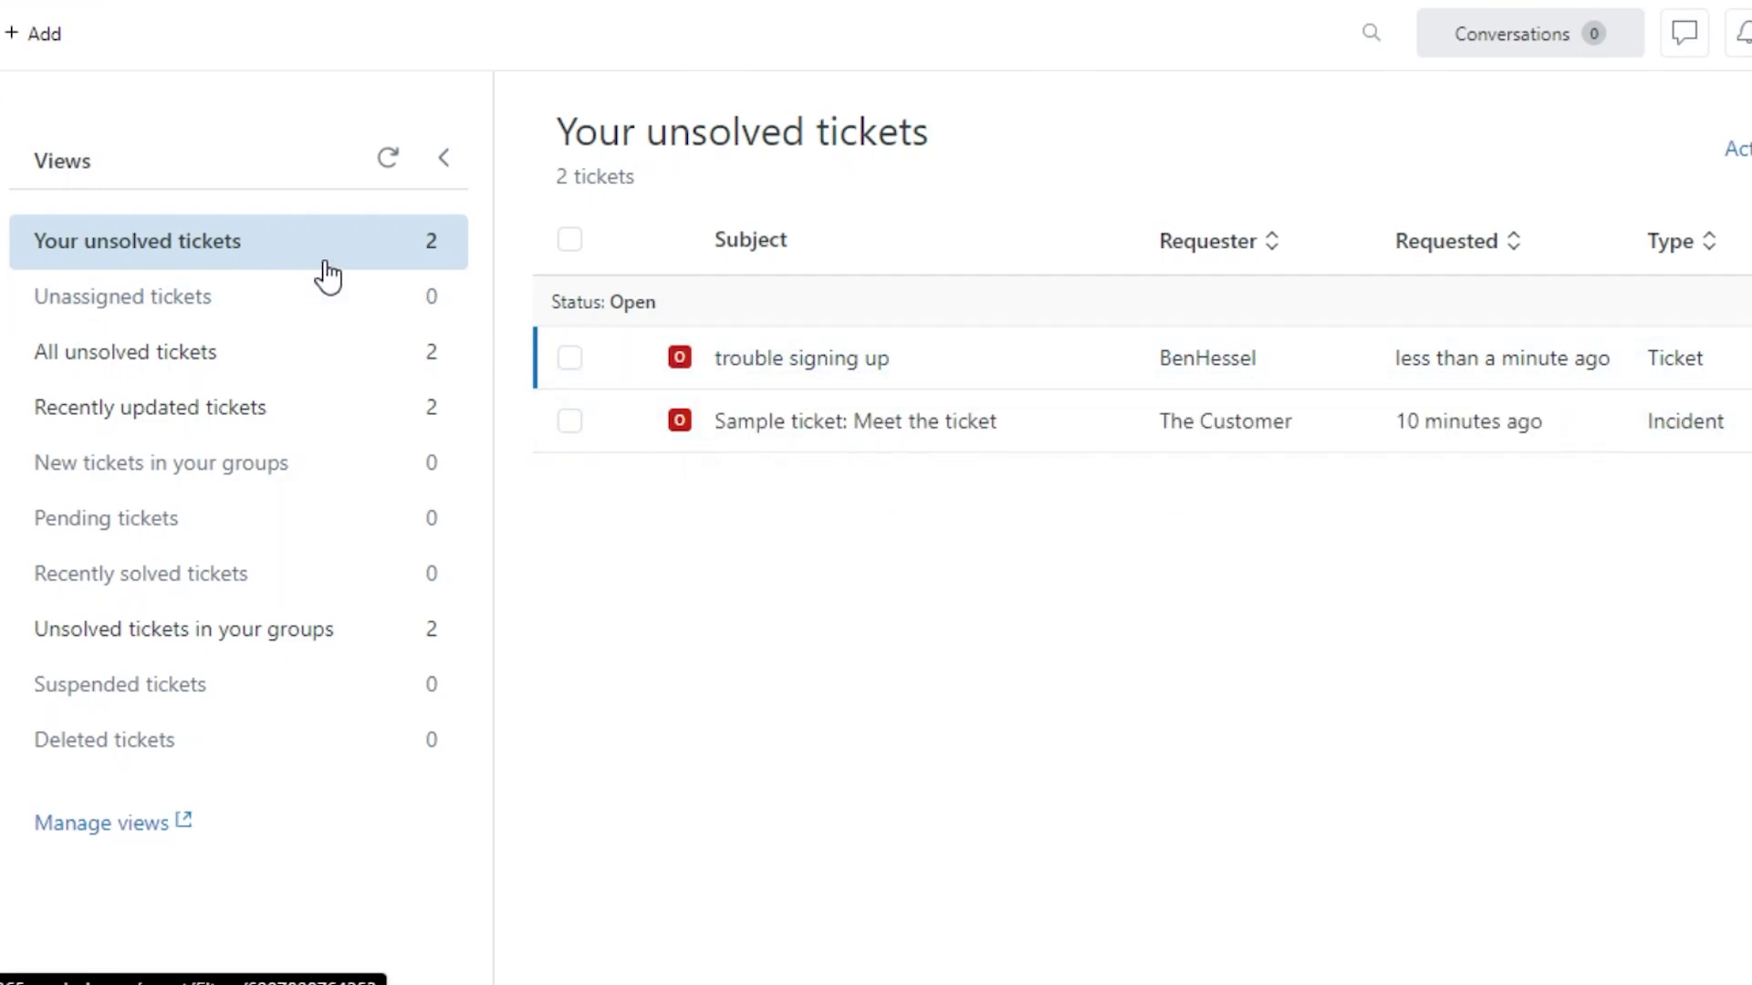
click(570, 360)
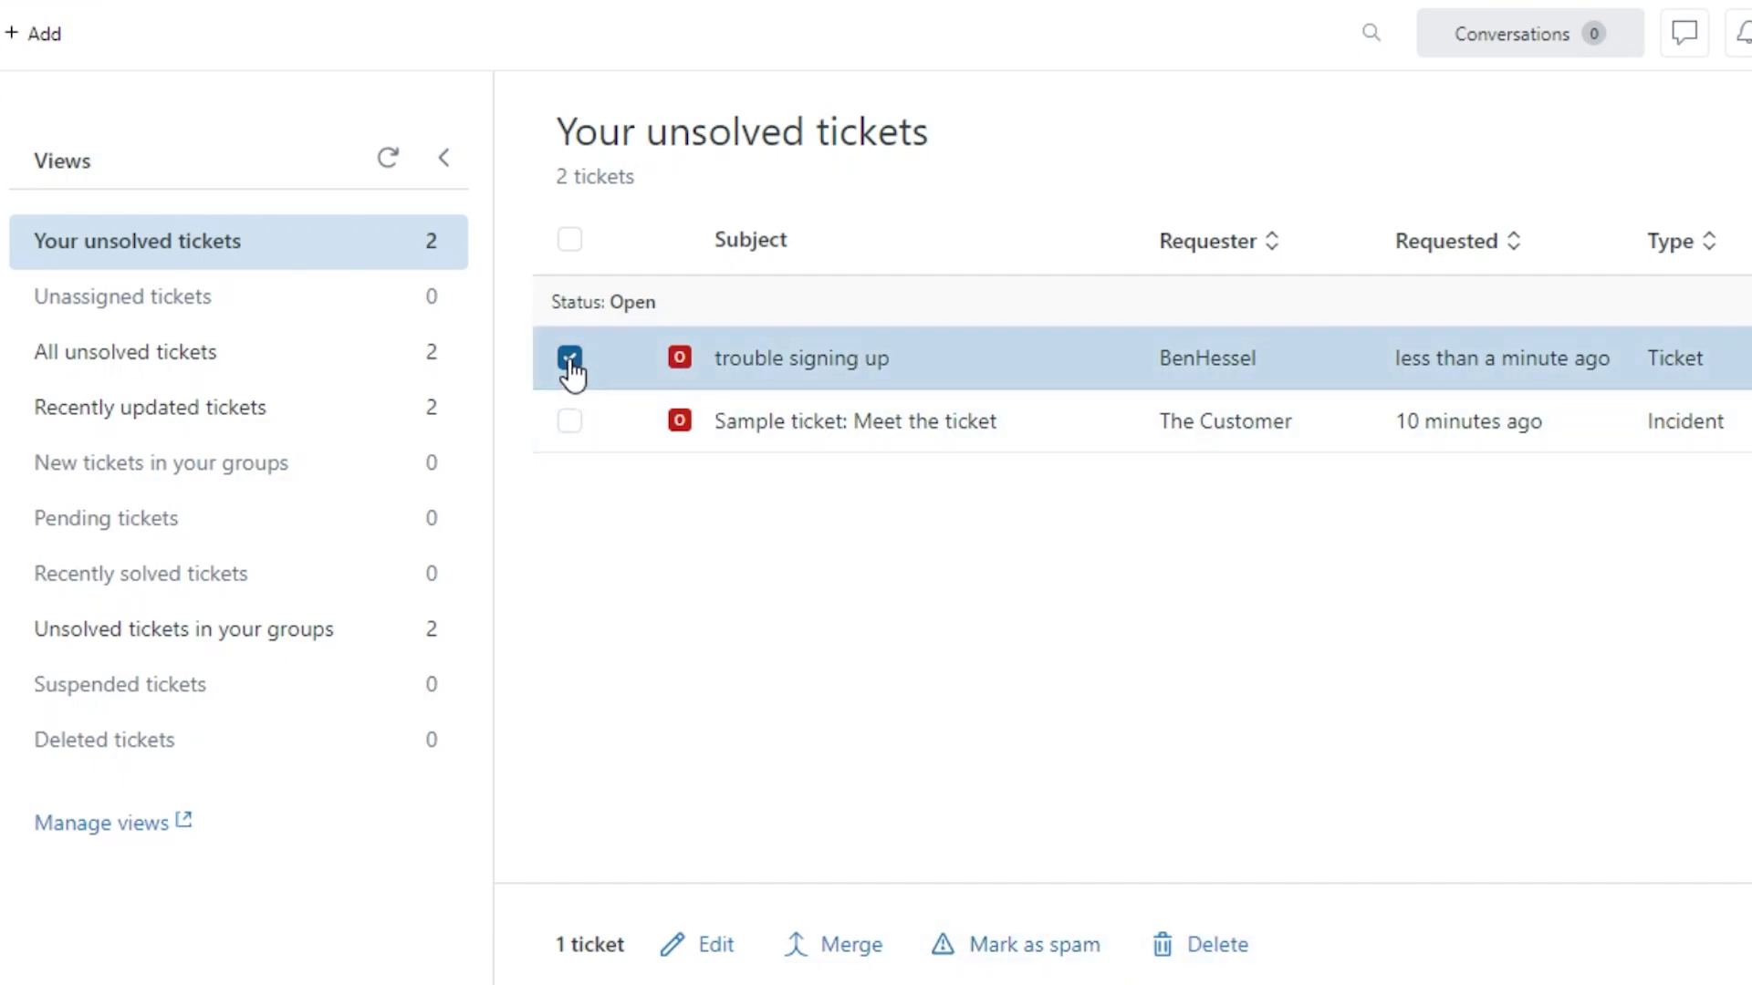
click(571, 359)
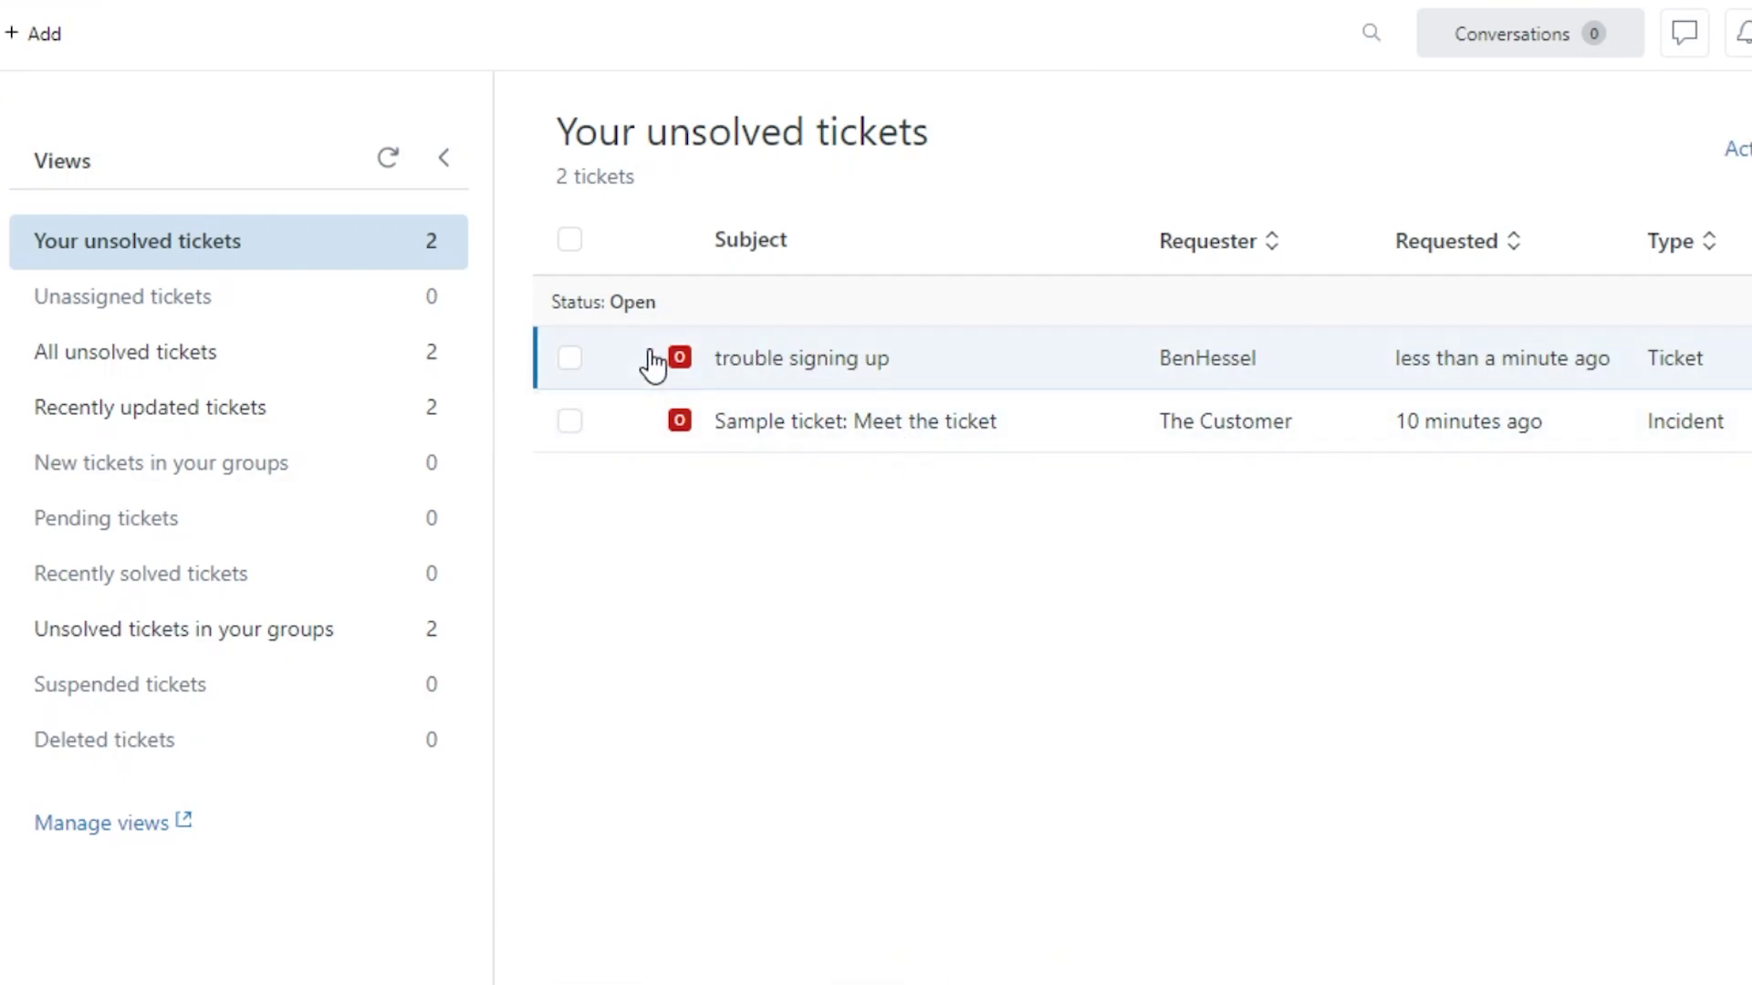
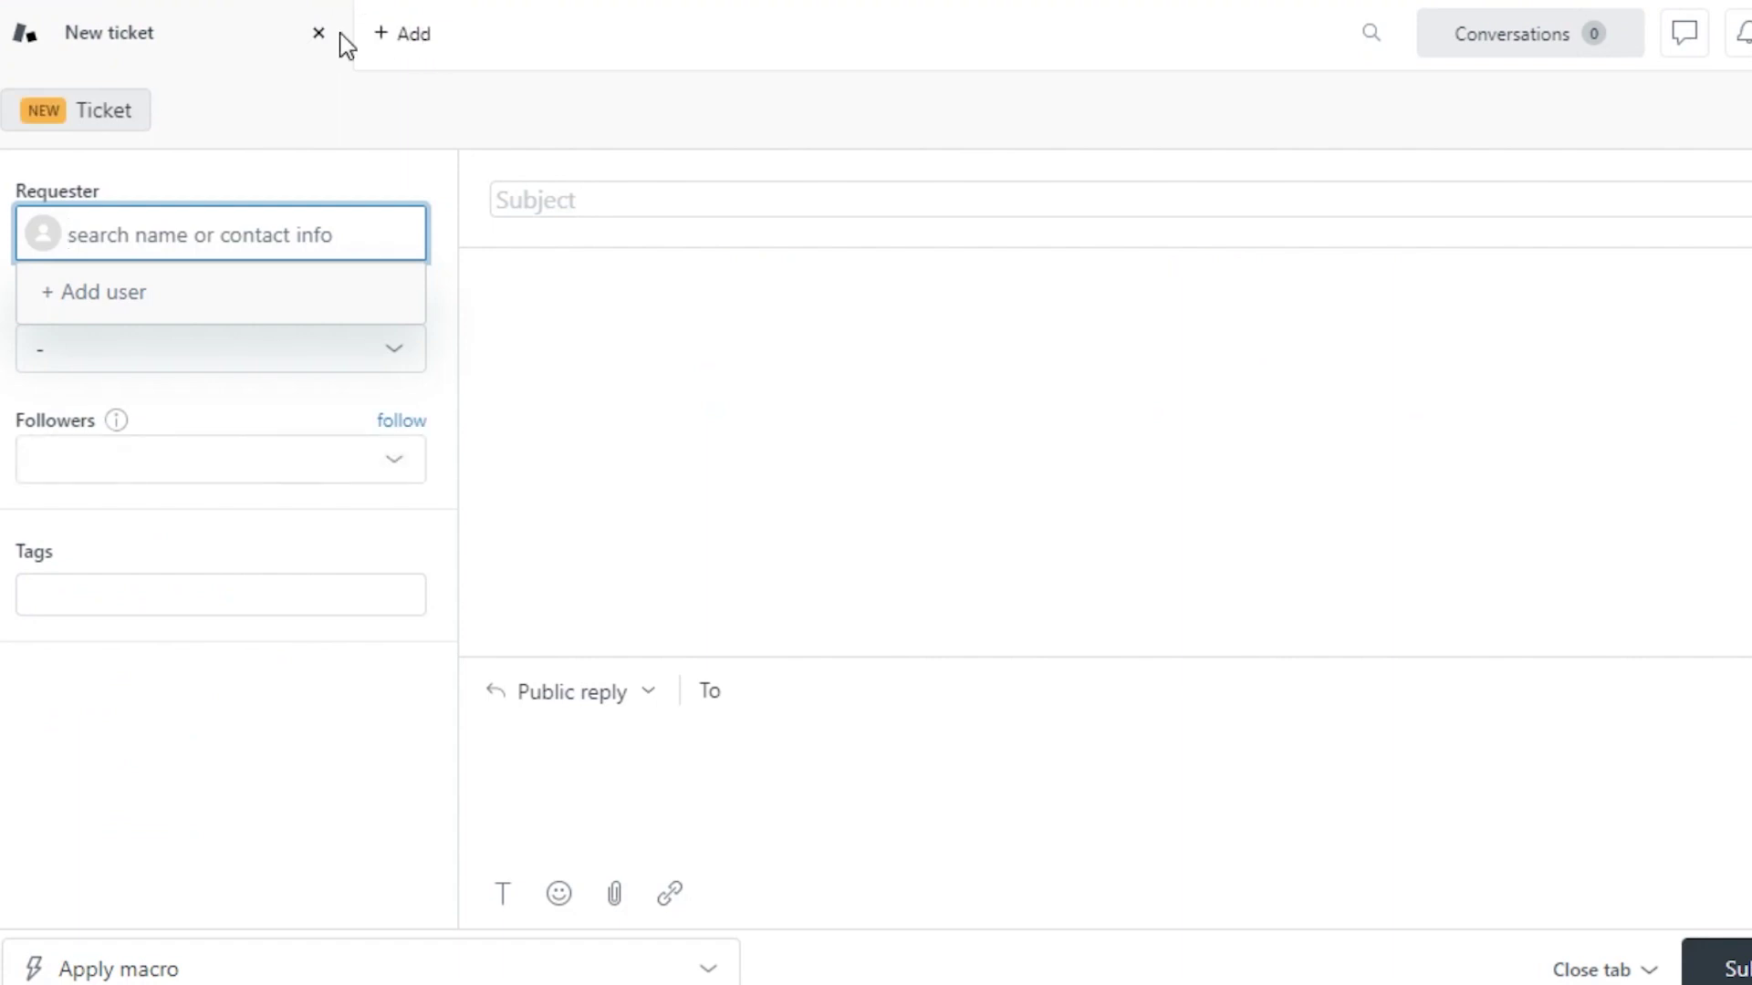
click(320, 33)
Step: Examine the new-user form for a Staff member and its available roles, closing it without adding anyone
click(57, 38)
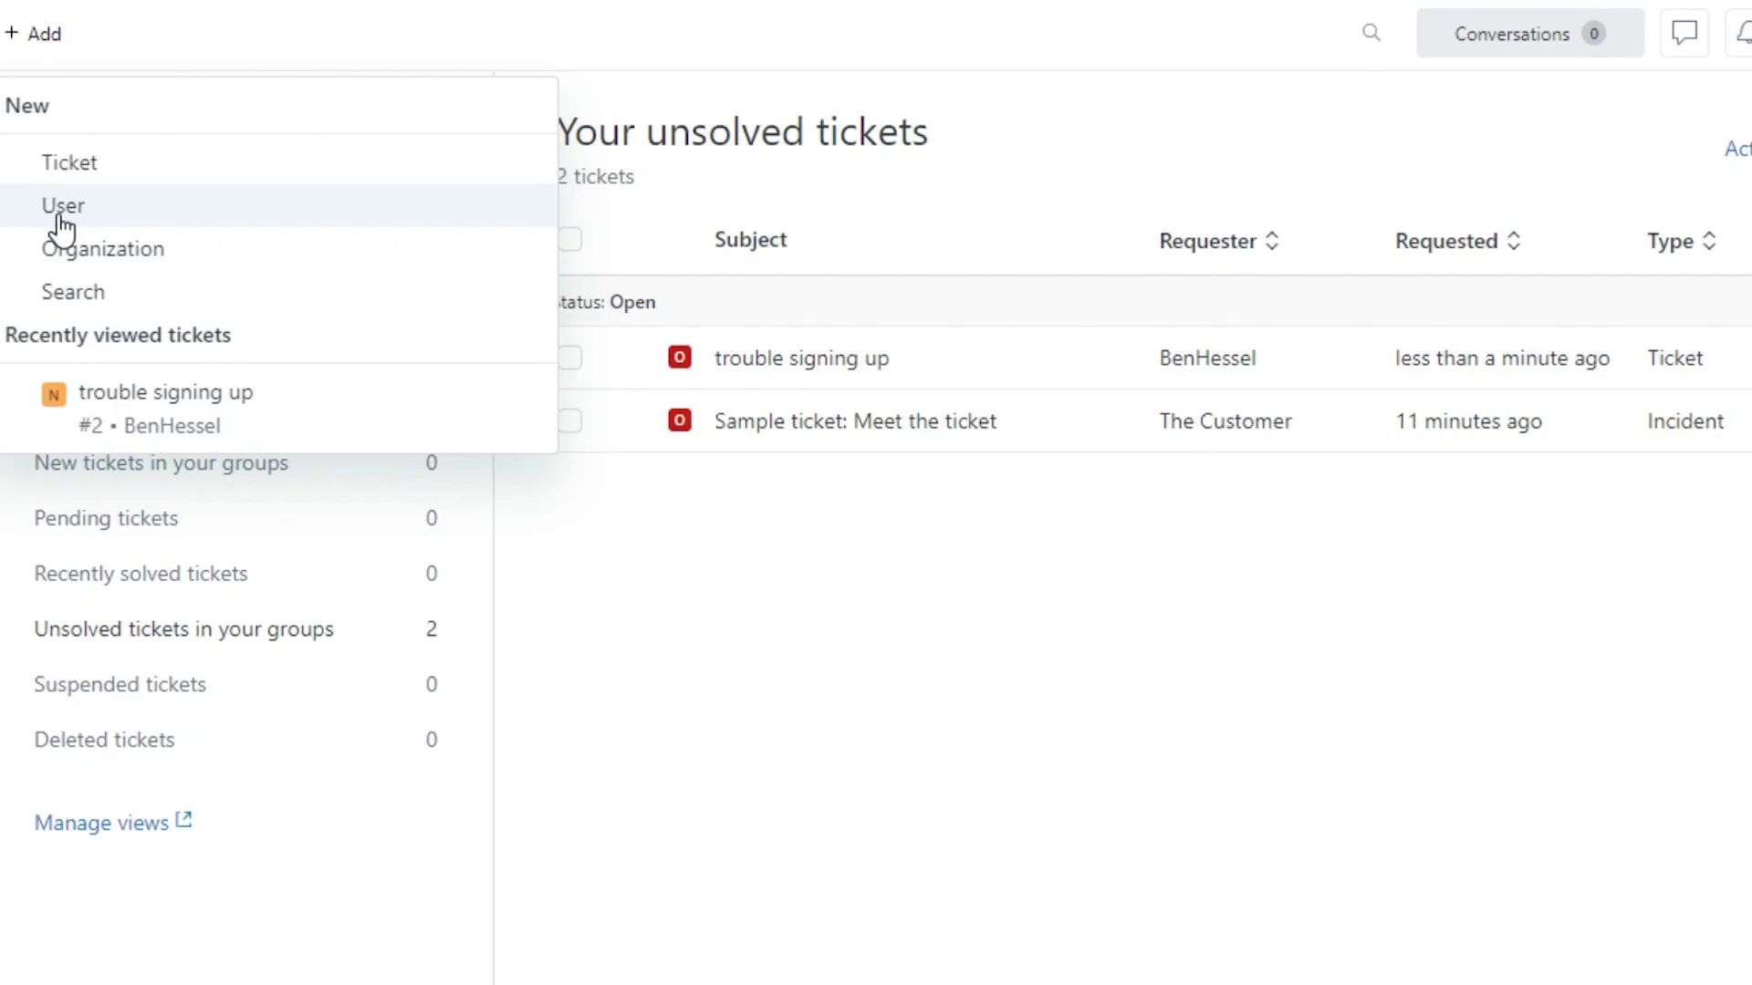
click(156, 204)
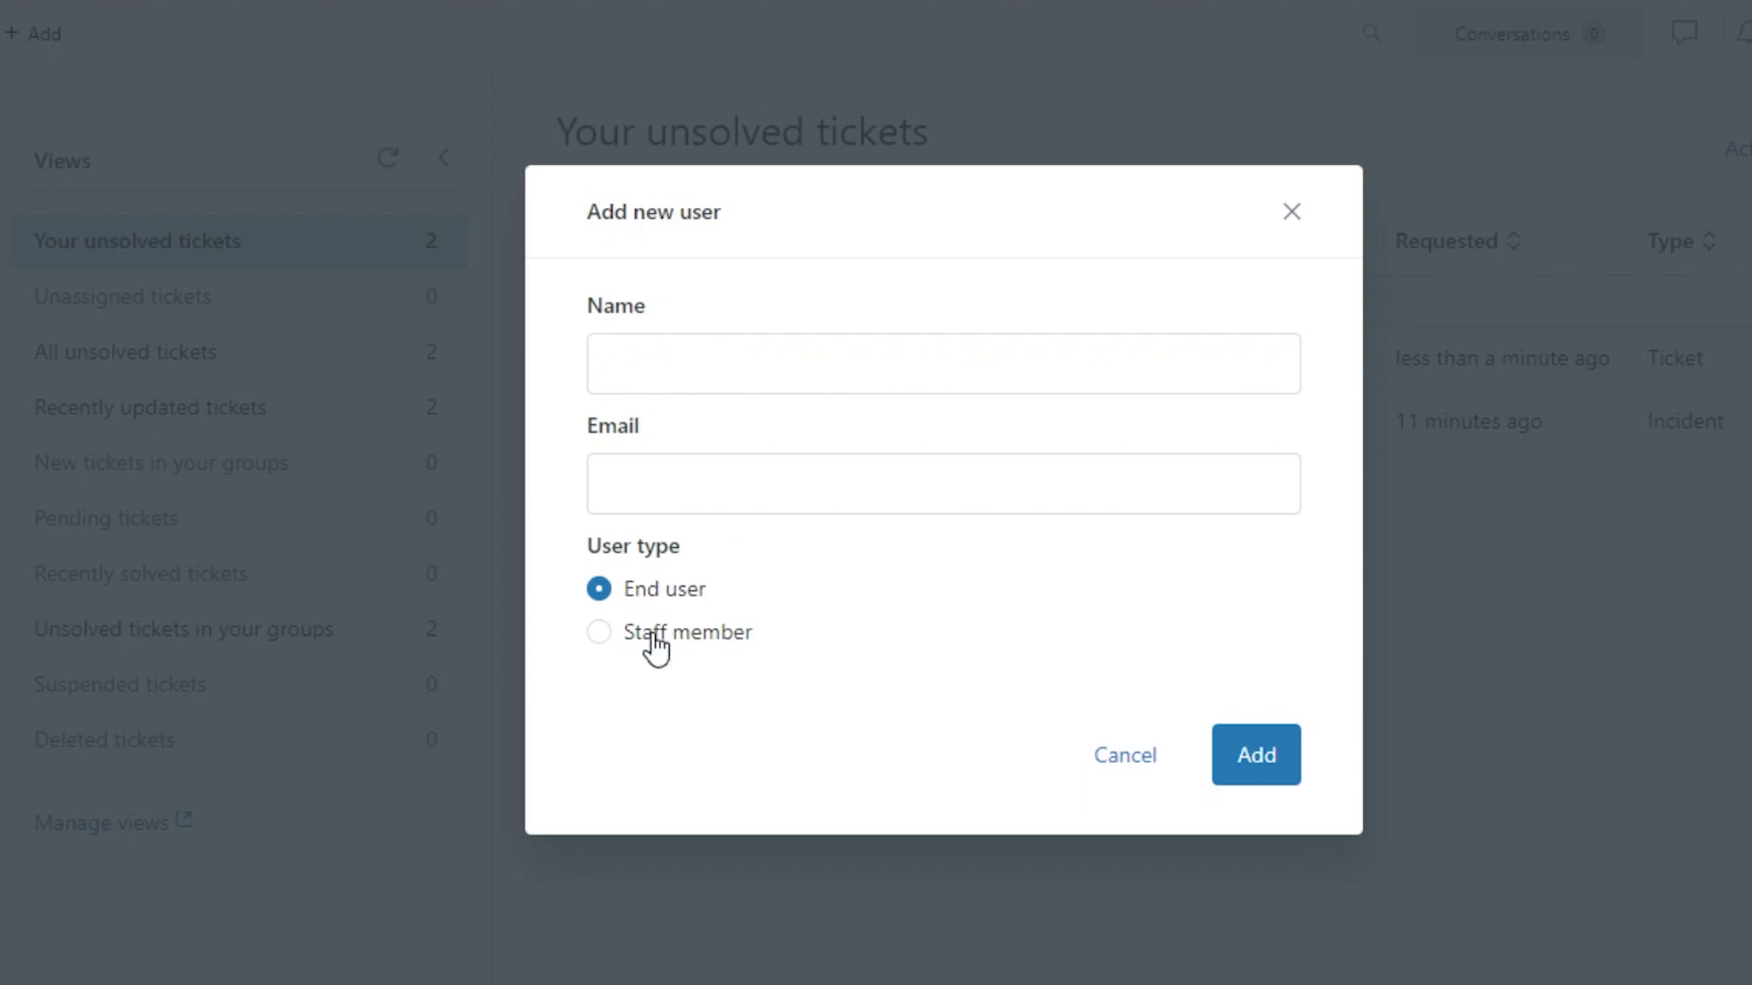
click(599, 633)
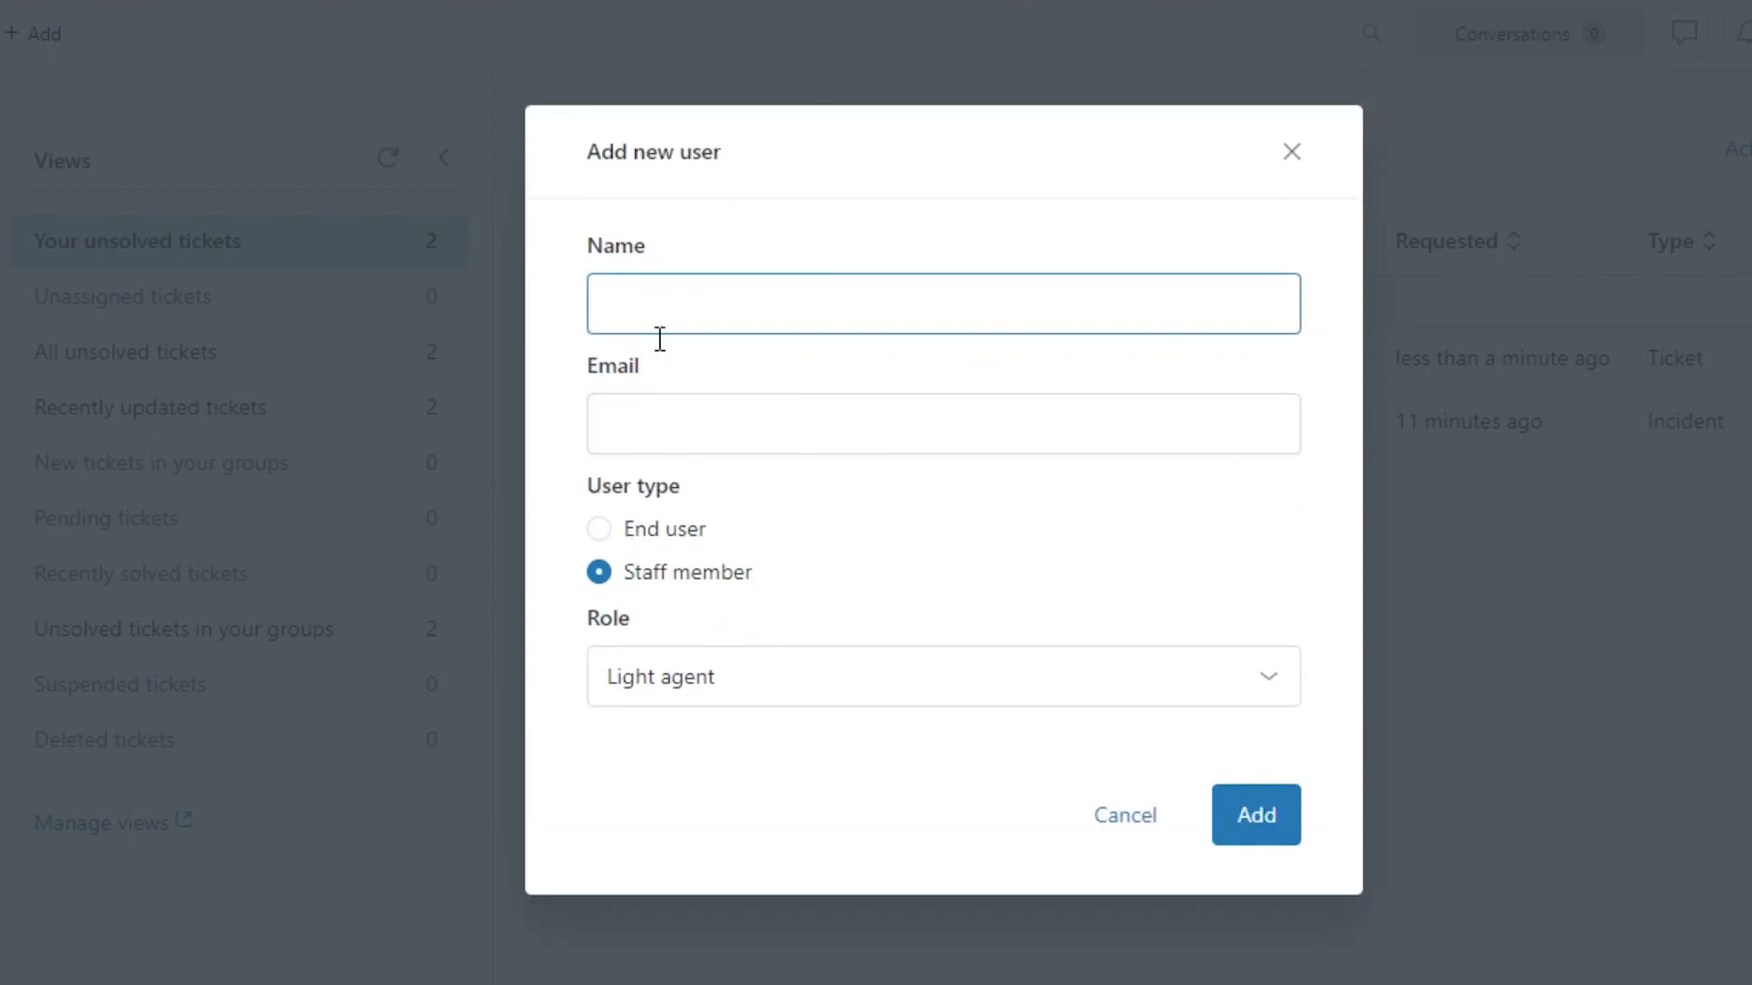
click(716, 688)
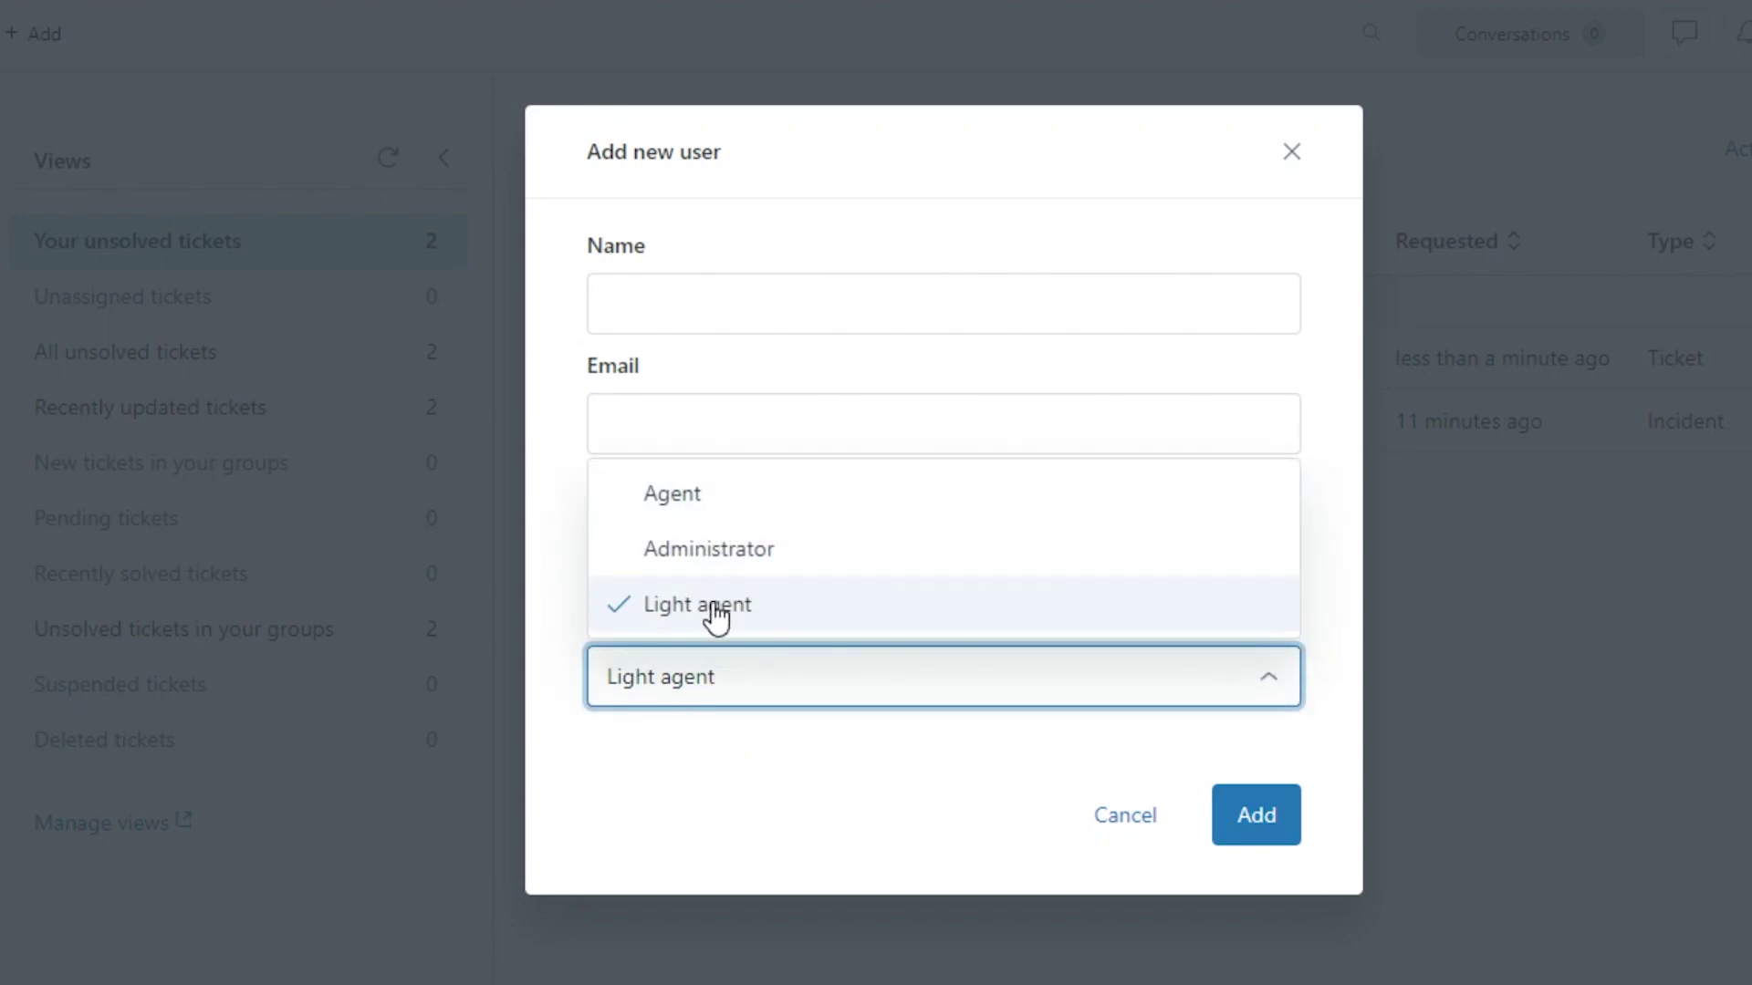
click(1296, 155)
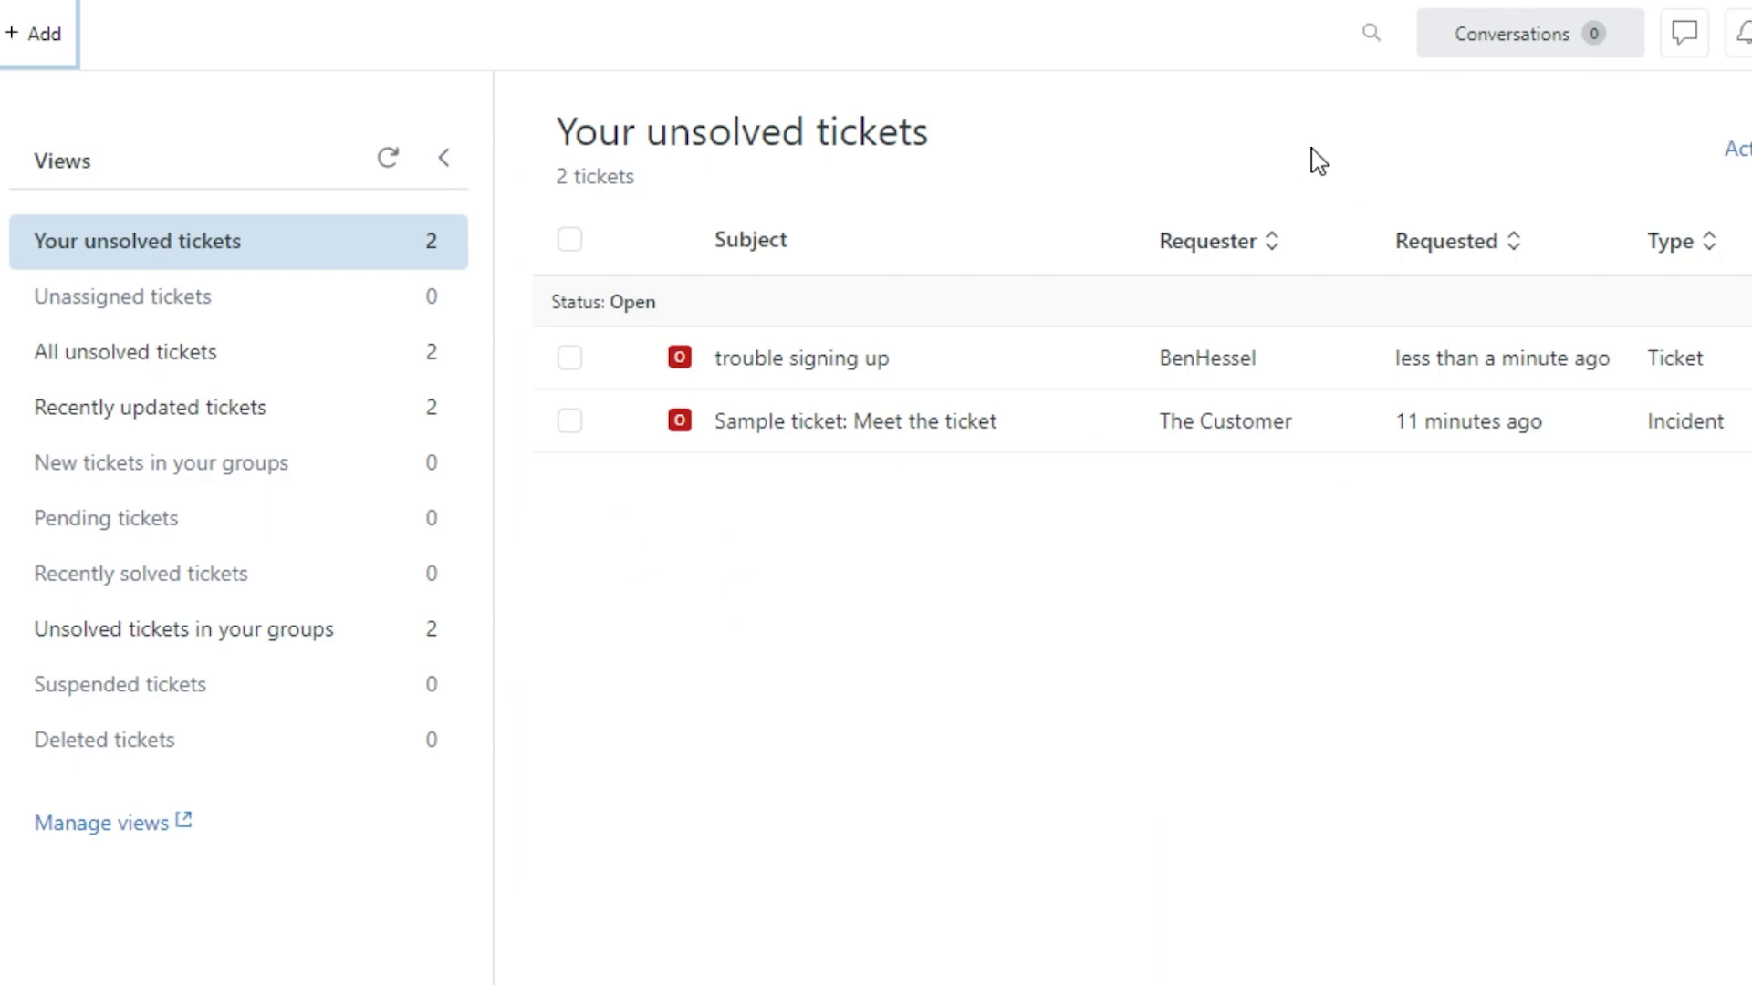
Step: Add an organization named "medium" with the domain medium.com and check the extra actions offered on its page
click(25, 33)
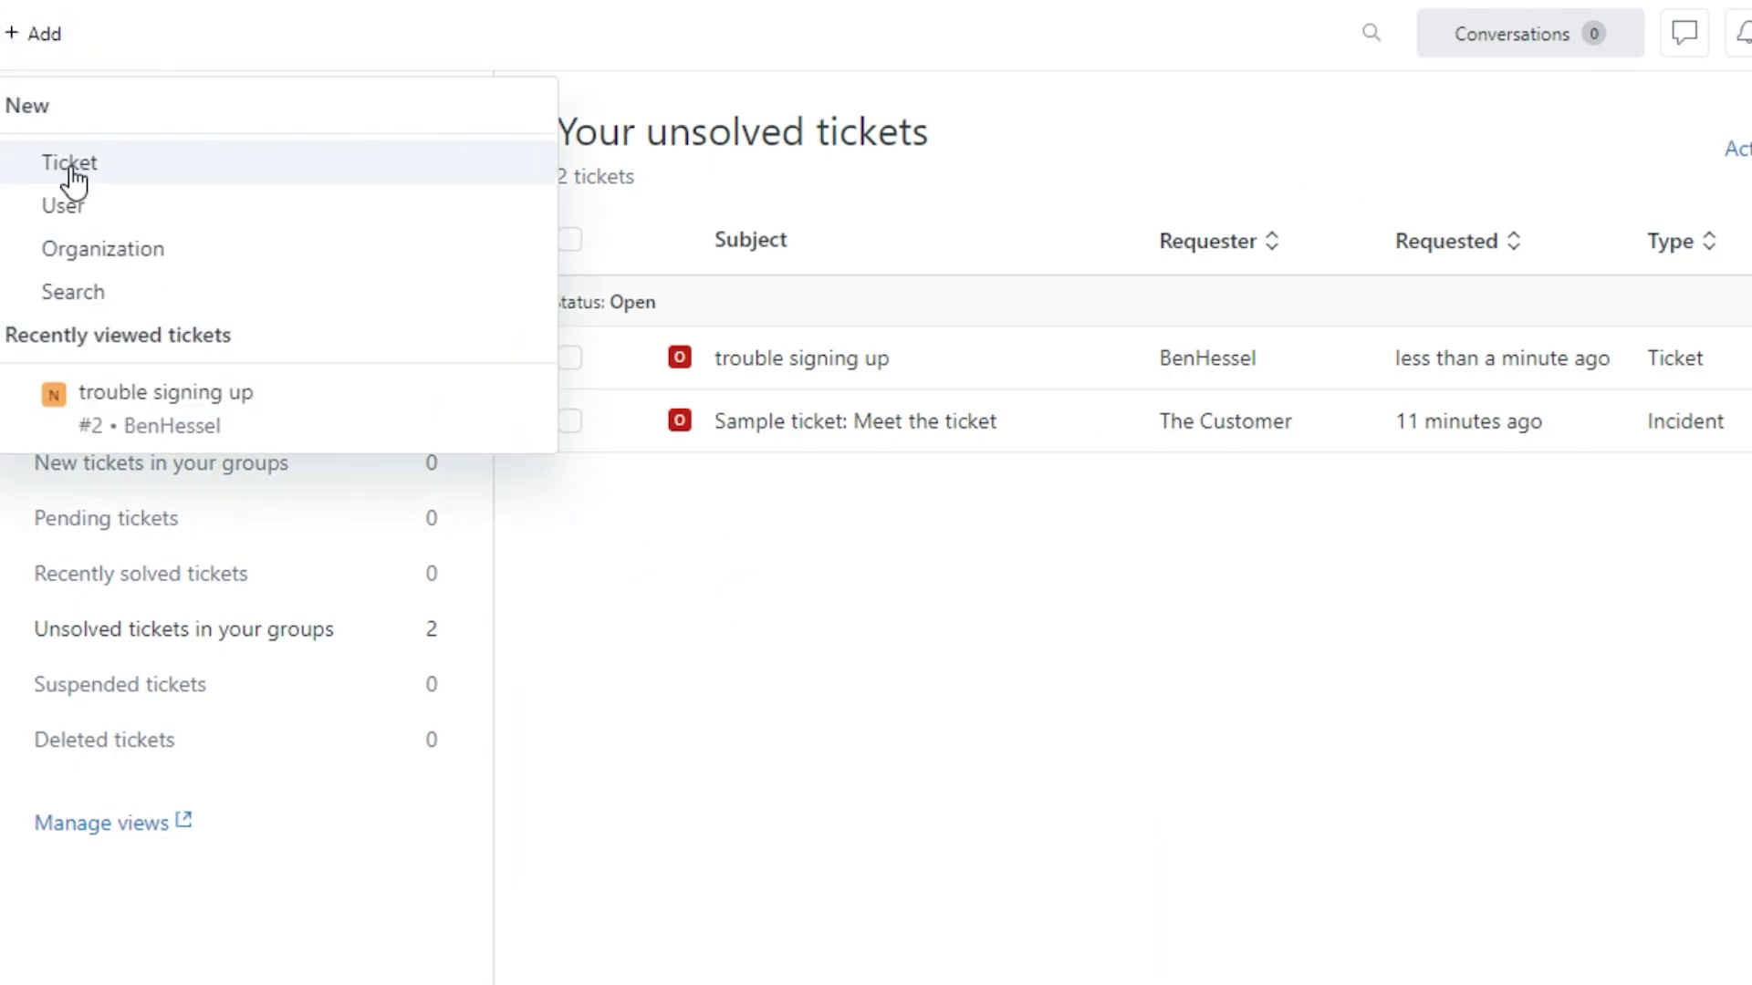
click(87, 260)
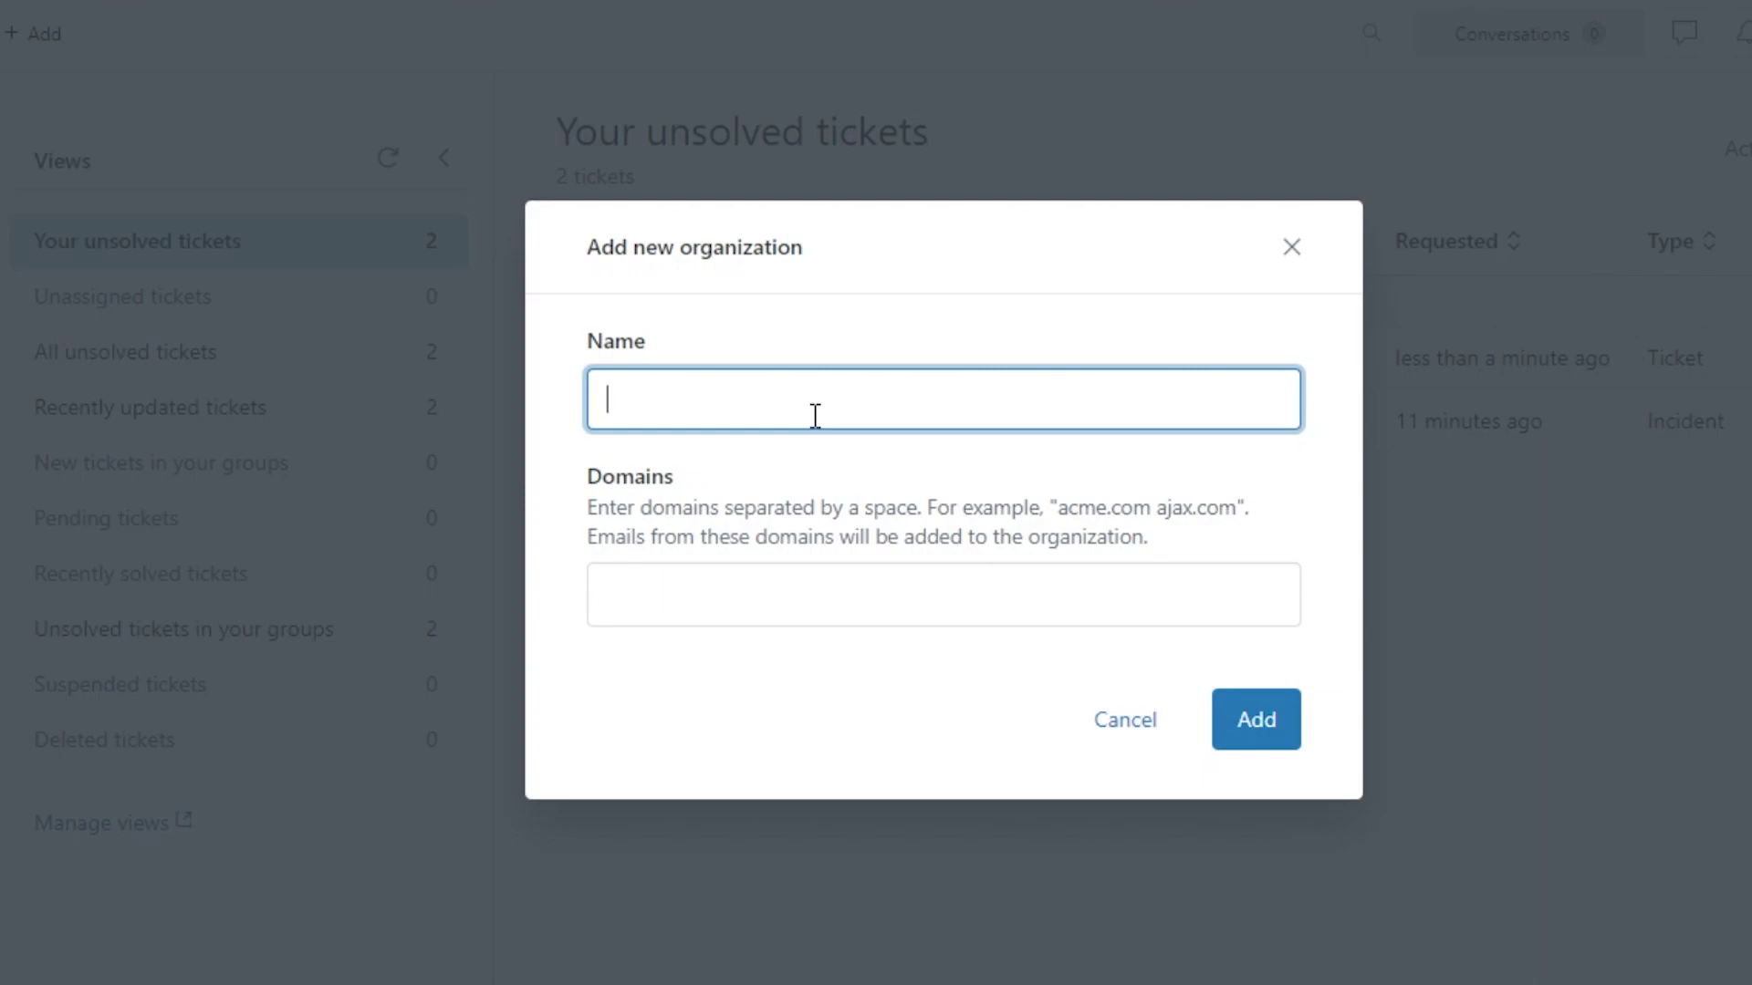
text(medium)
click(756, 606)
text(medium.com)
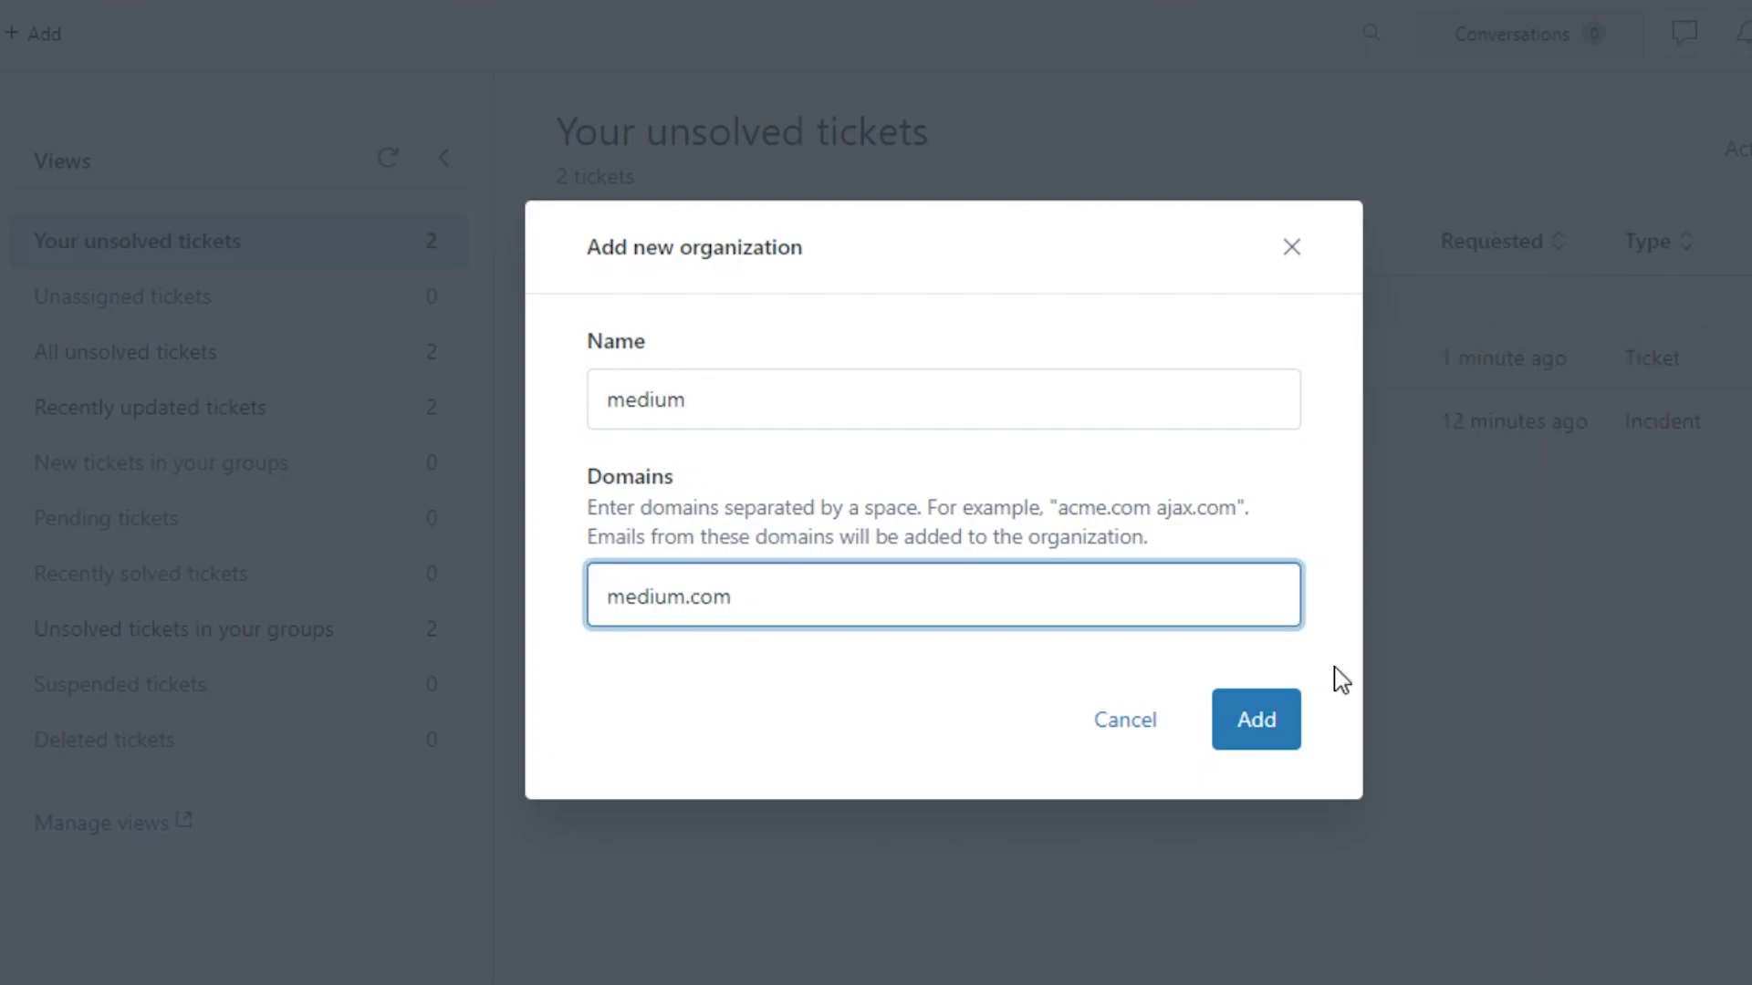
click(1285, 710)
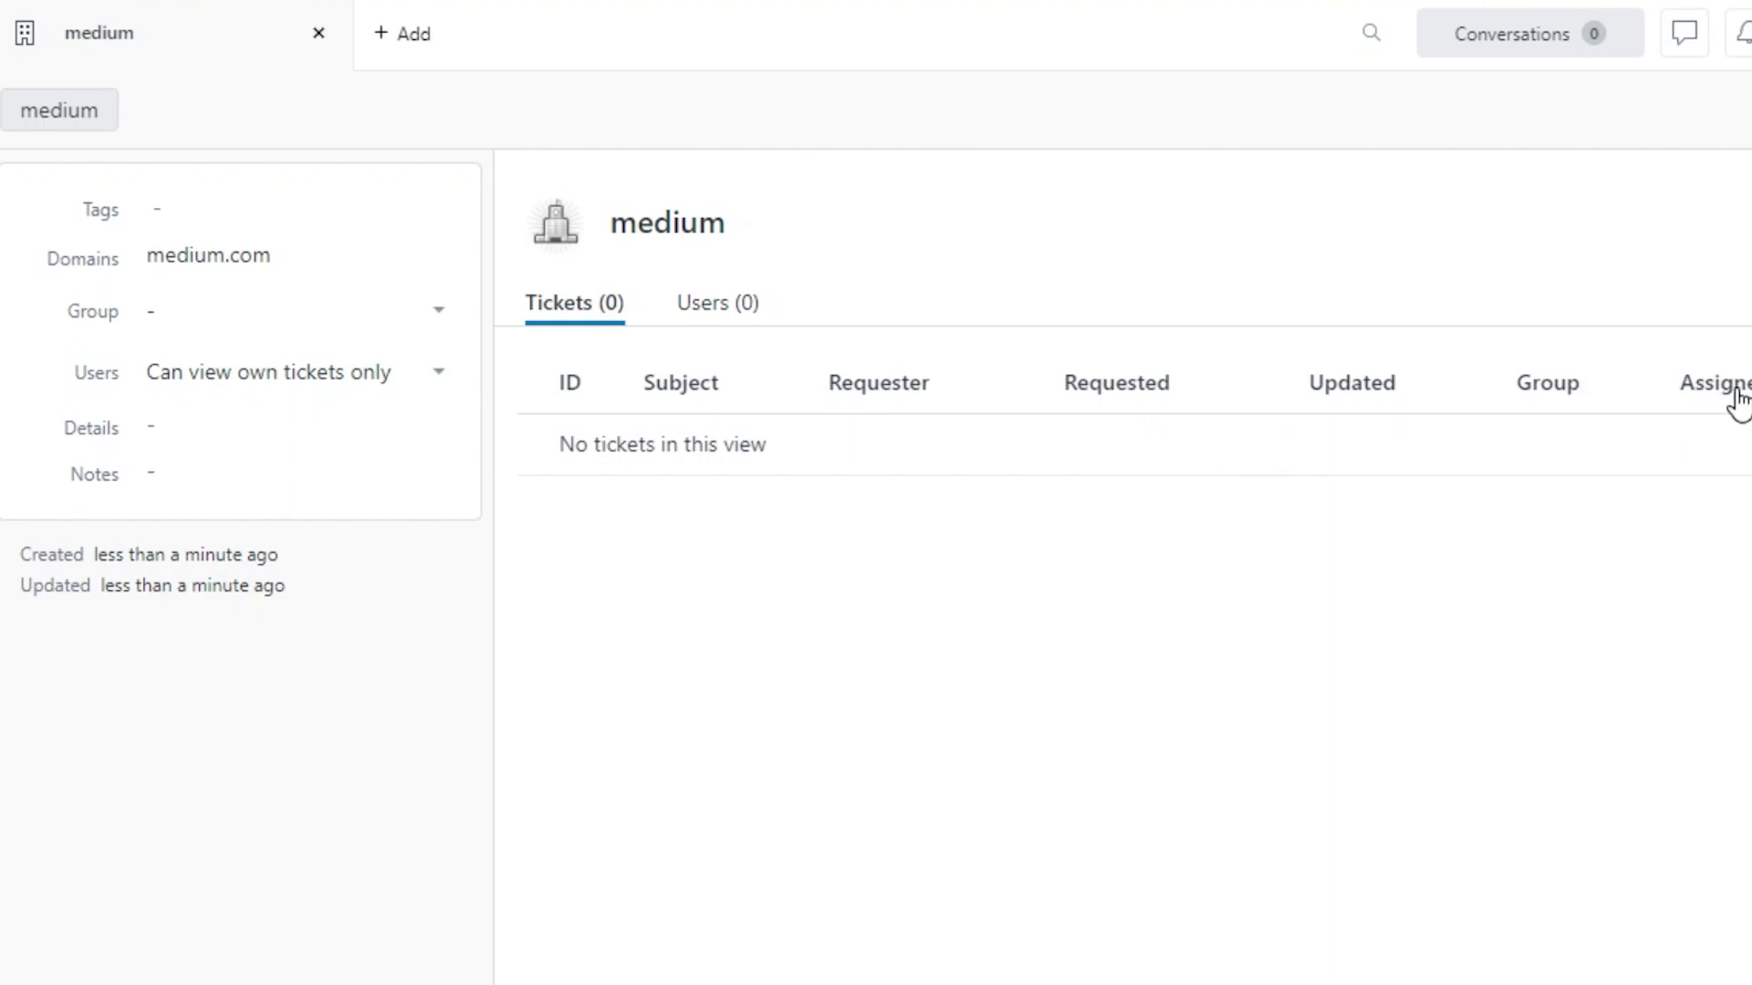
click(1744, 224)
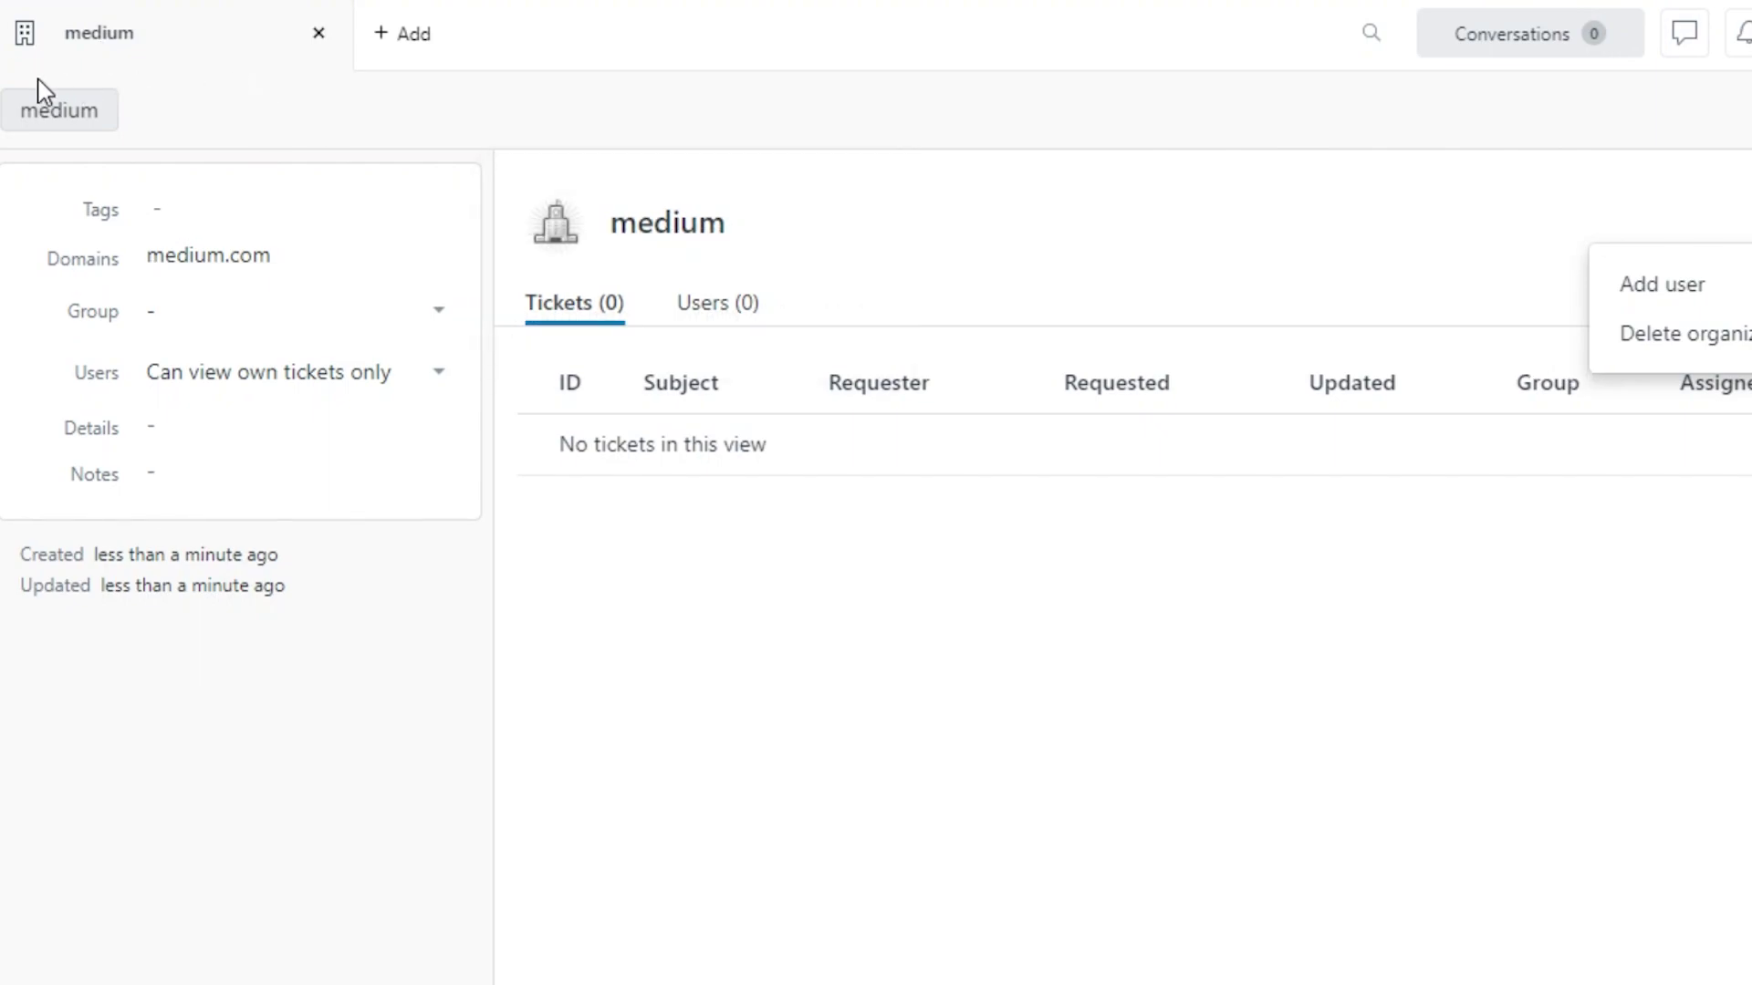
key(Escape)
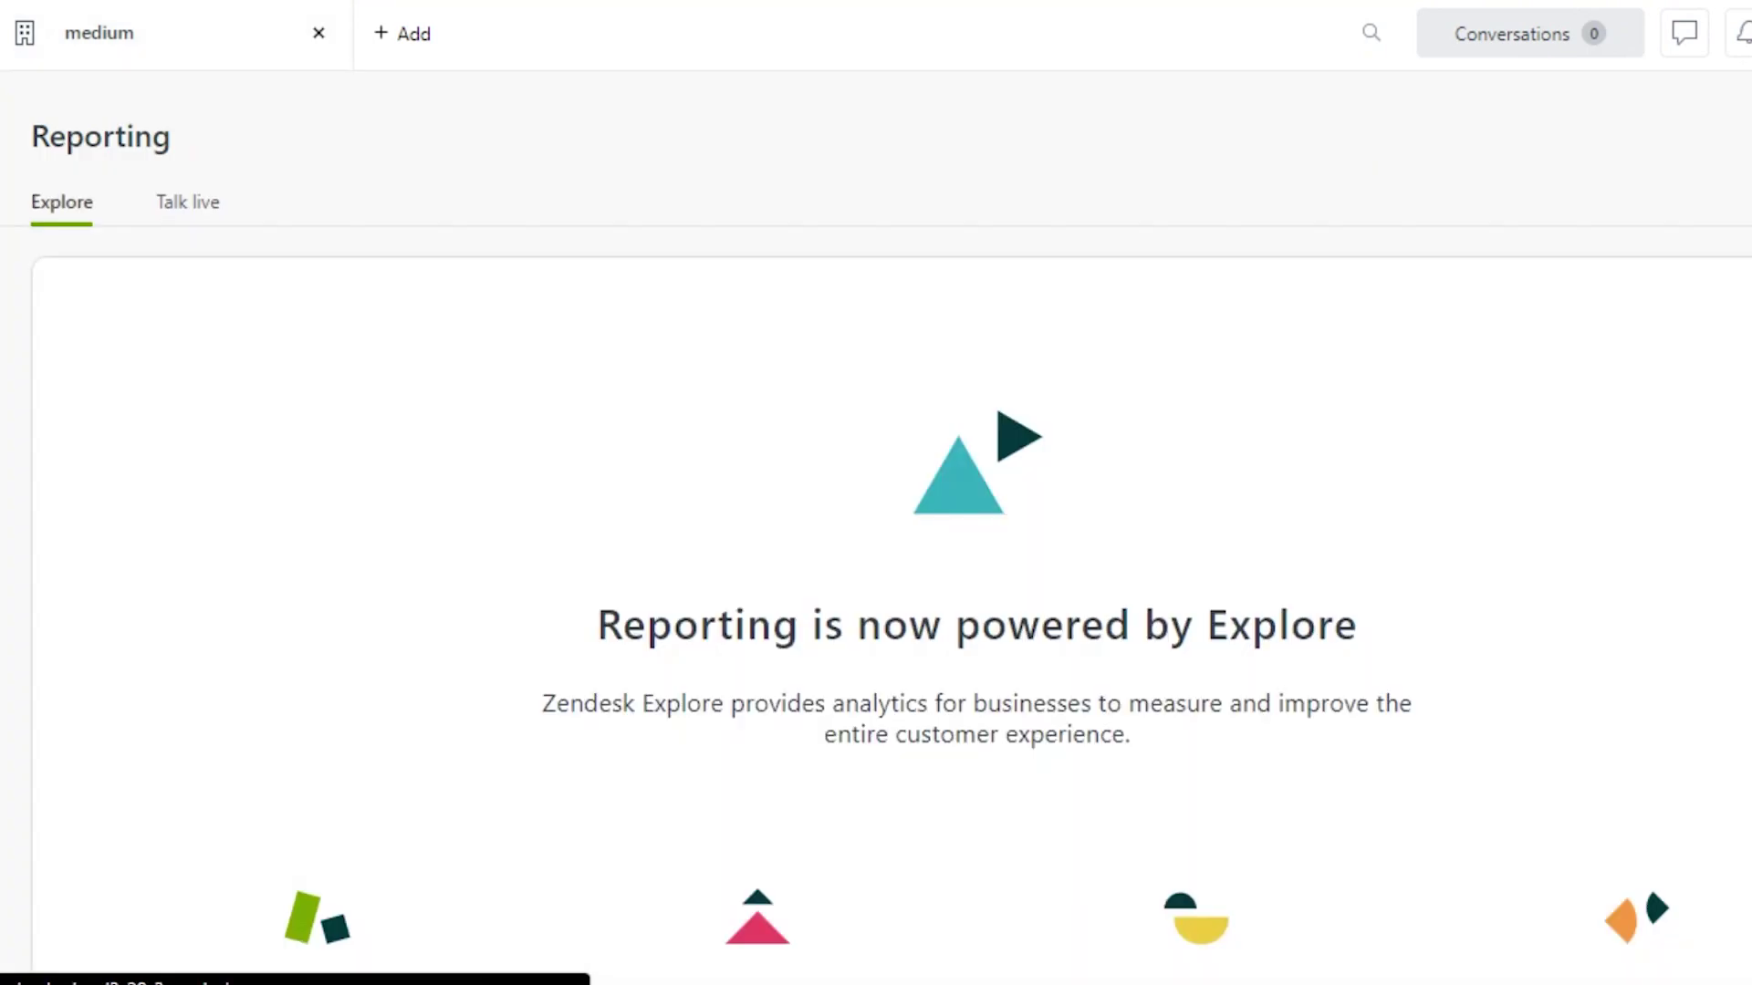
Step: Look through the Explore overview on the Reporting page, including the Zendesk Support, Guide, Talk and Chat reports
scroll(1648, 520, down, 5)
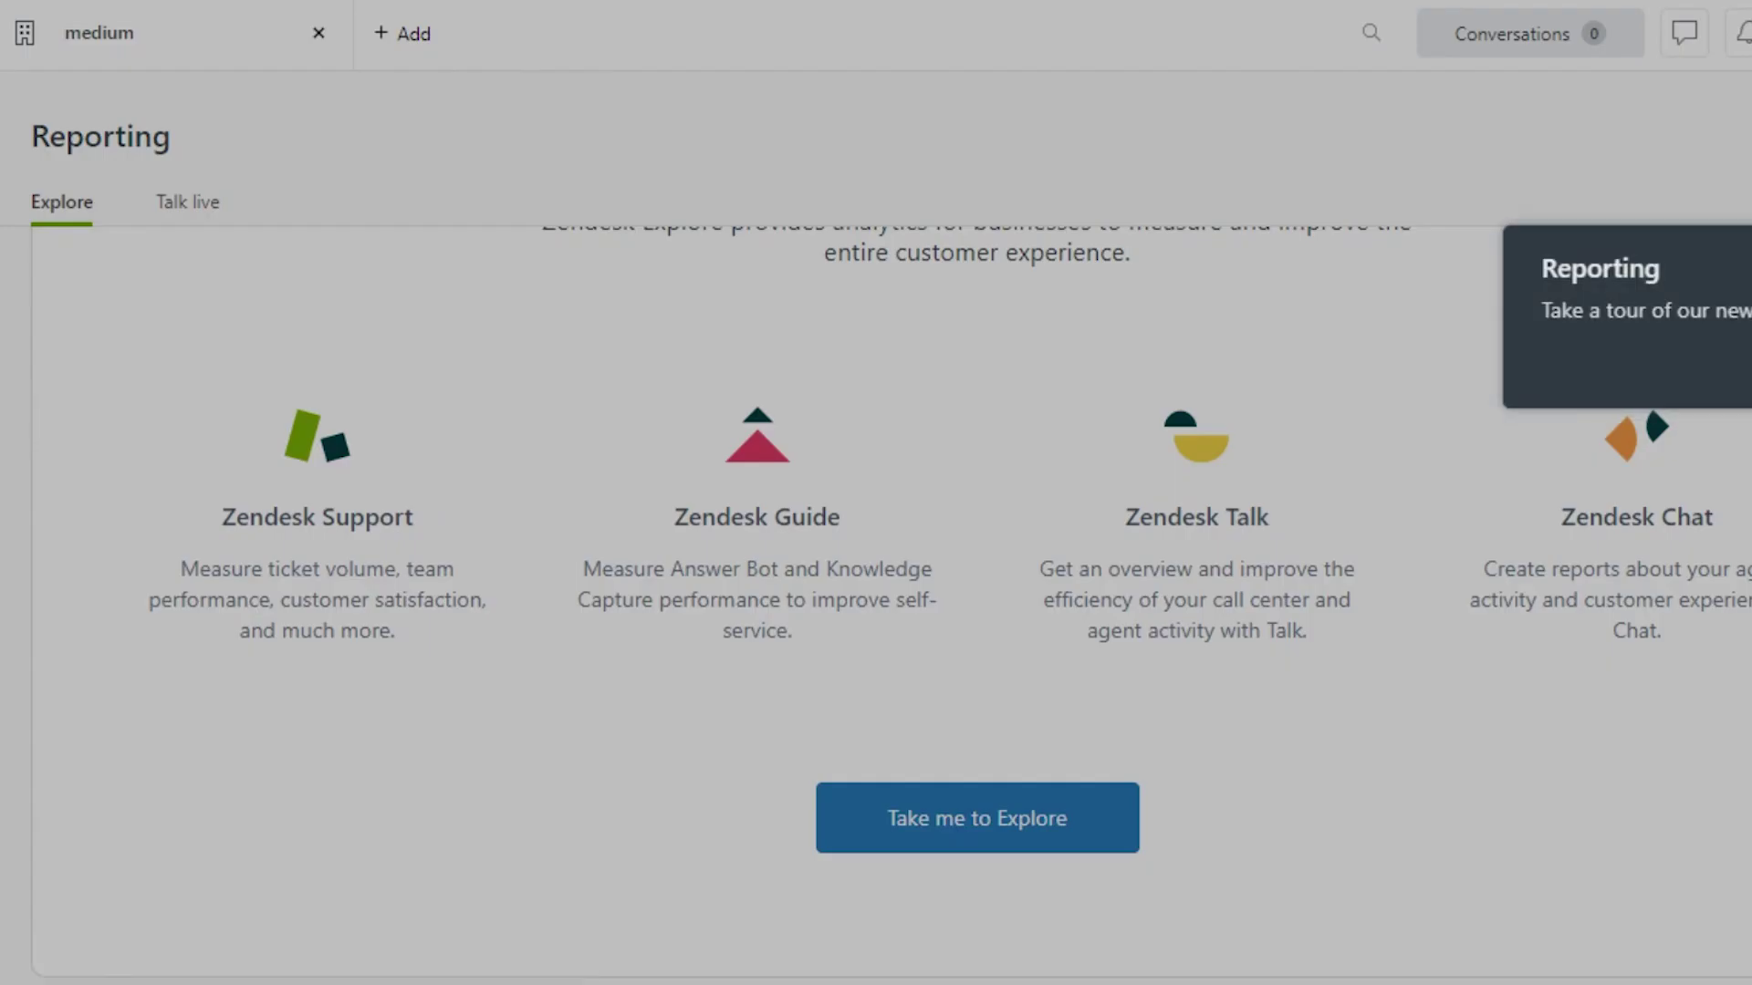
key(Escape)
scroll(750, 543, up, 4)
scroll(750, 543, down, 3)
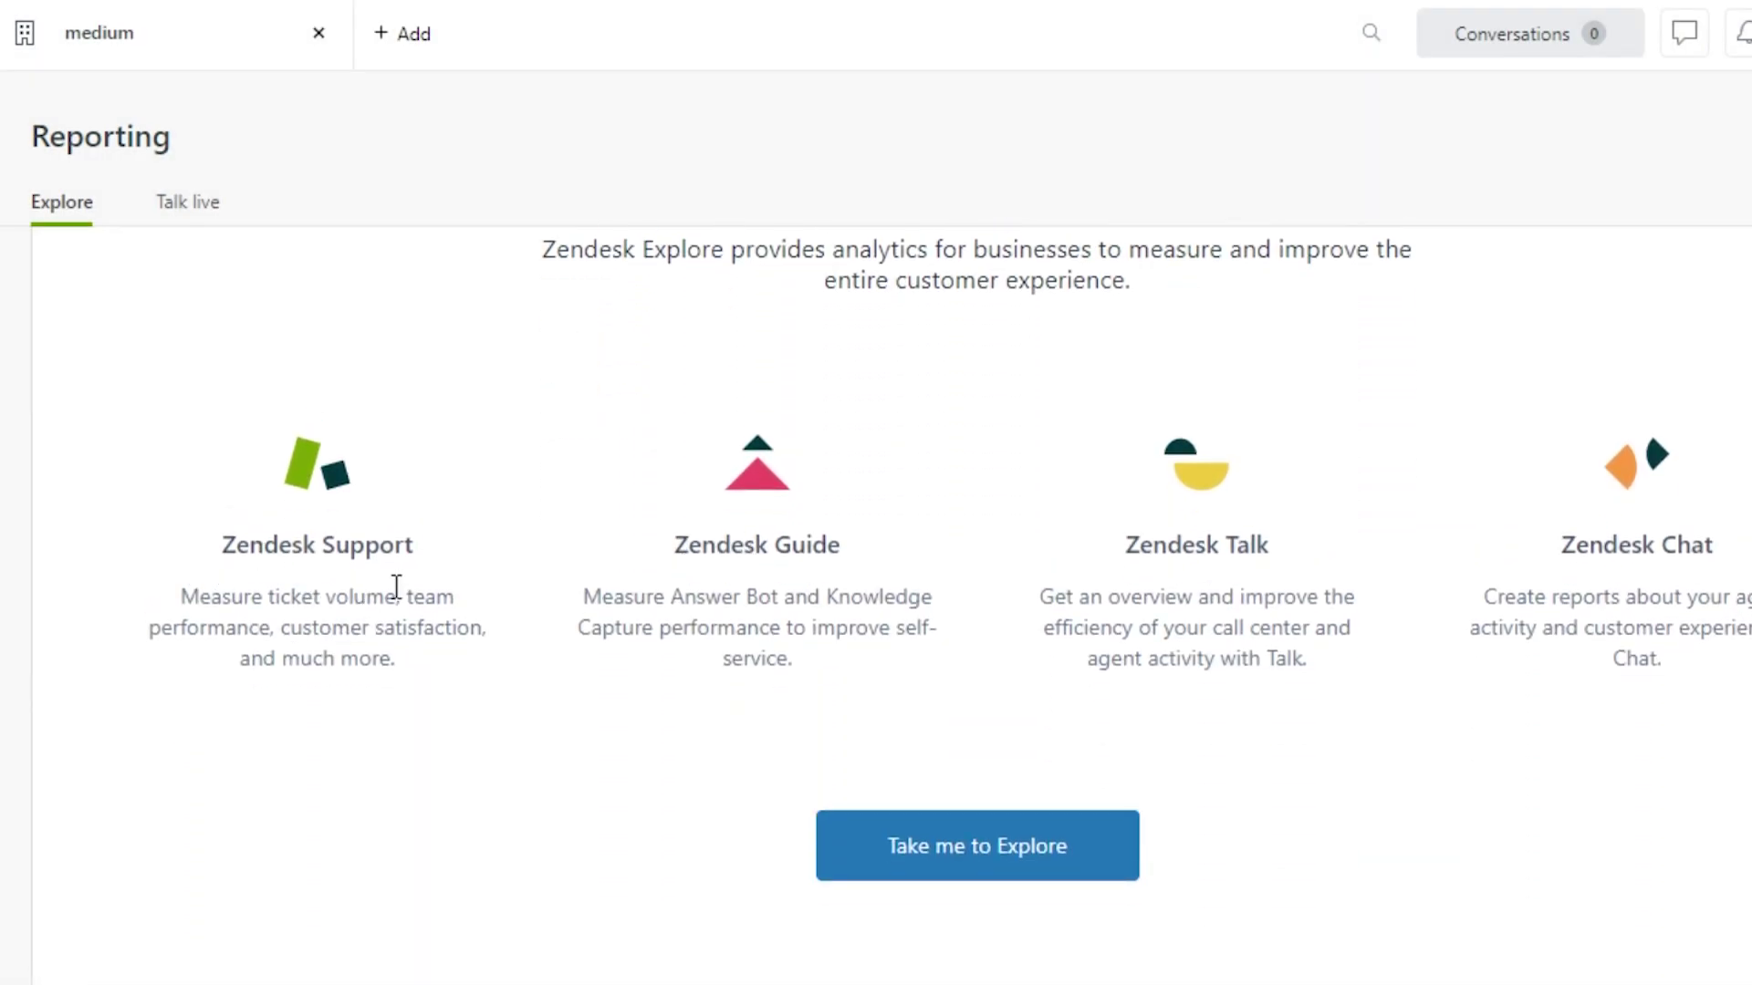
scroll(949, 567, up, 5)
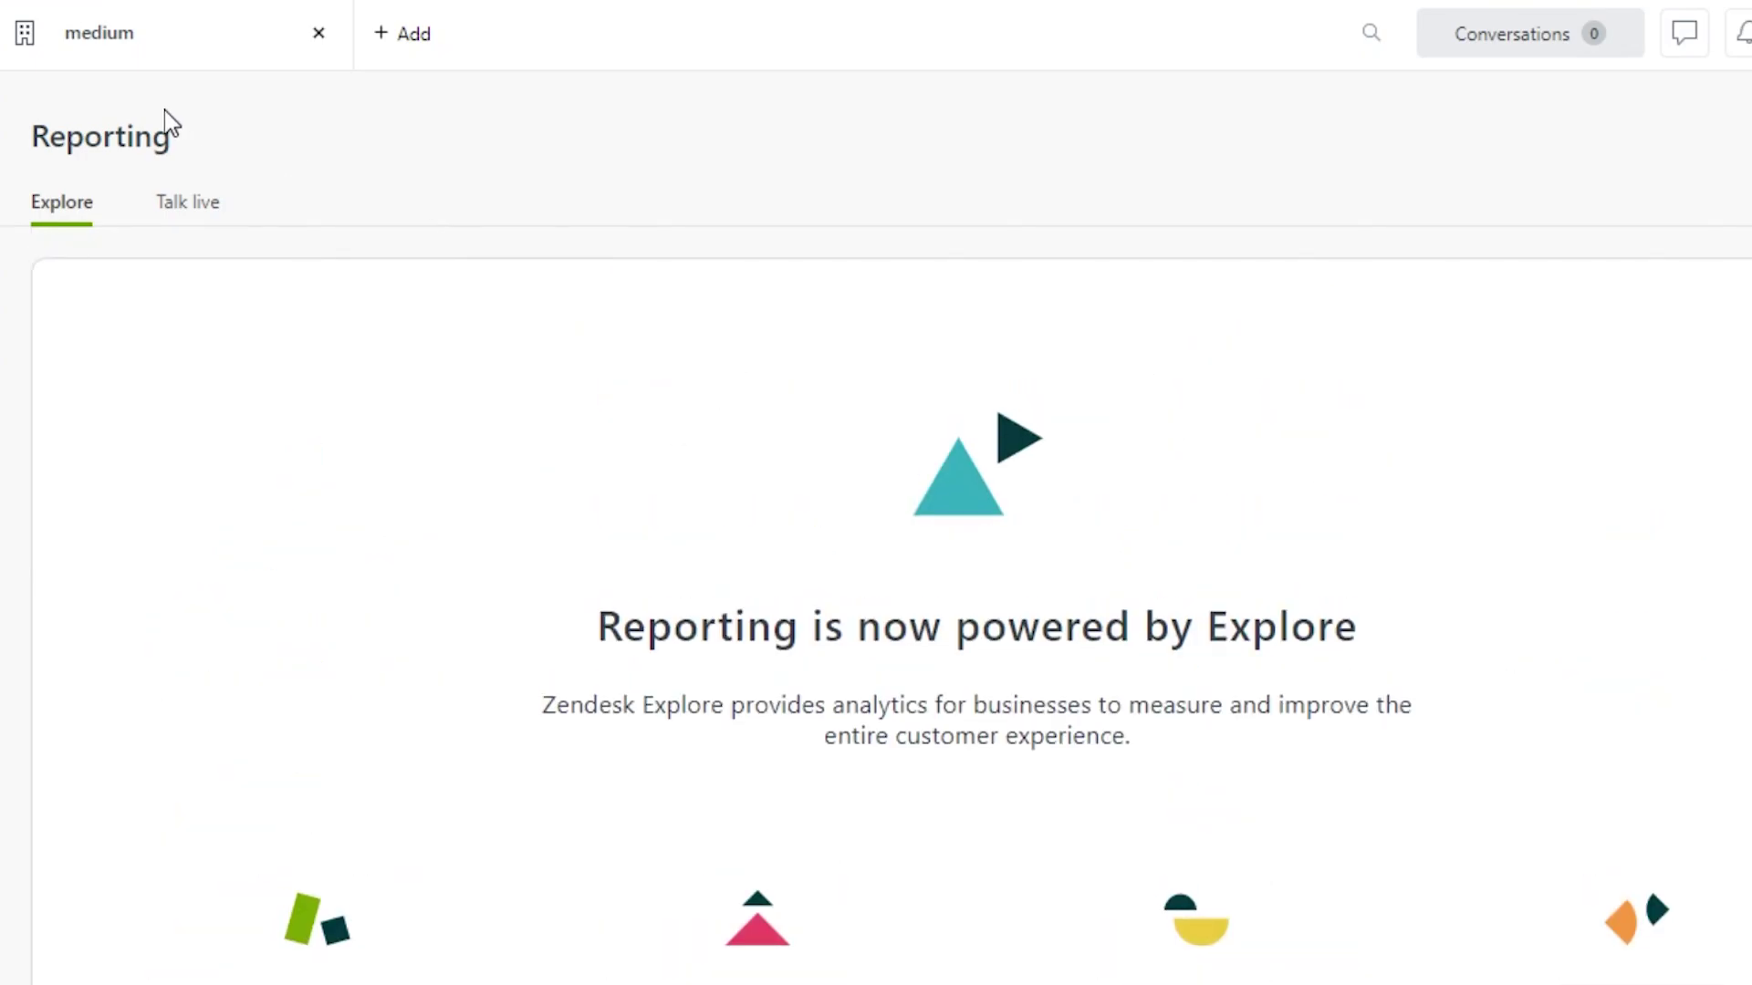
Step: Review the Talk live report's current queue activity, call overview metrics and agent activity for all lines
click(187, 212)
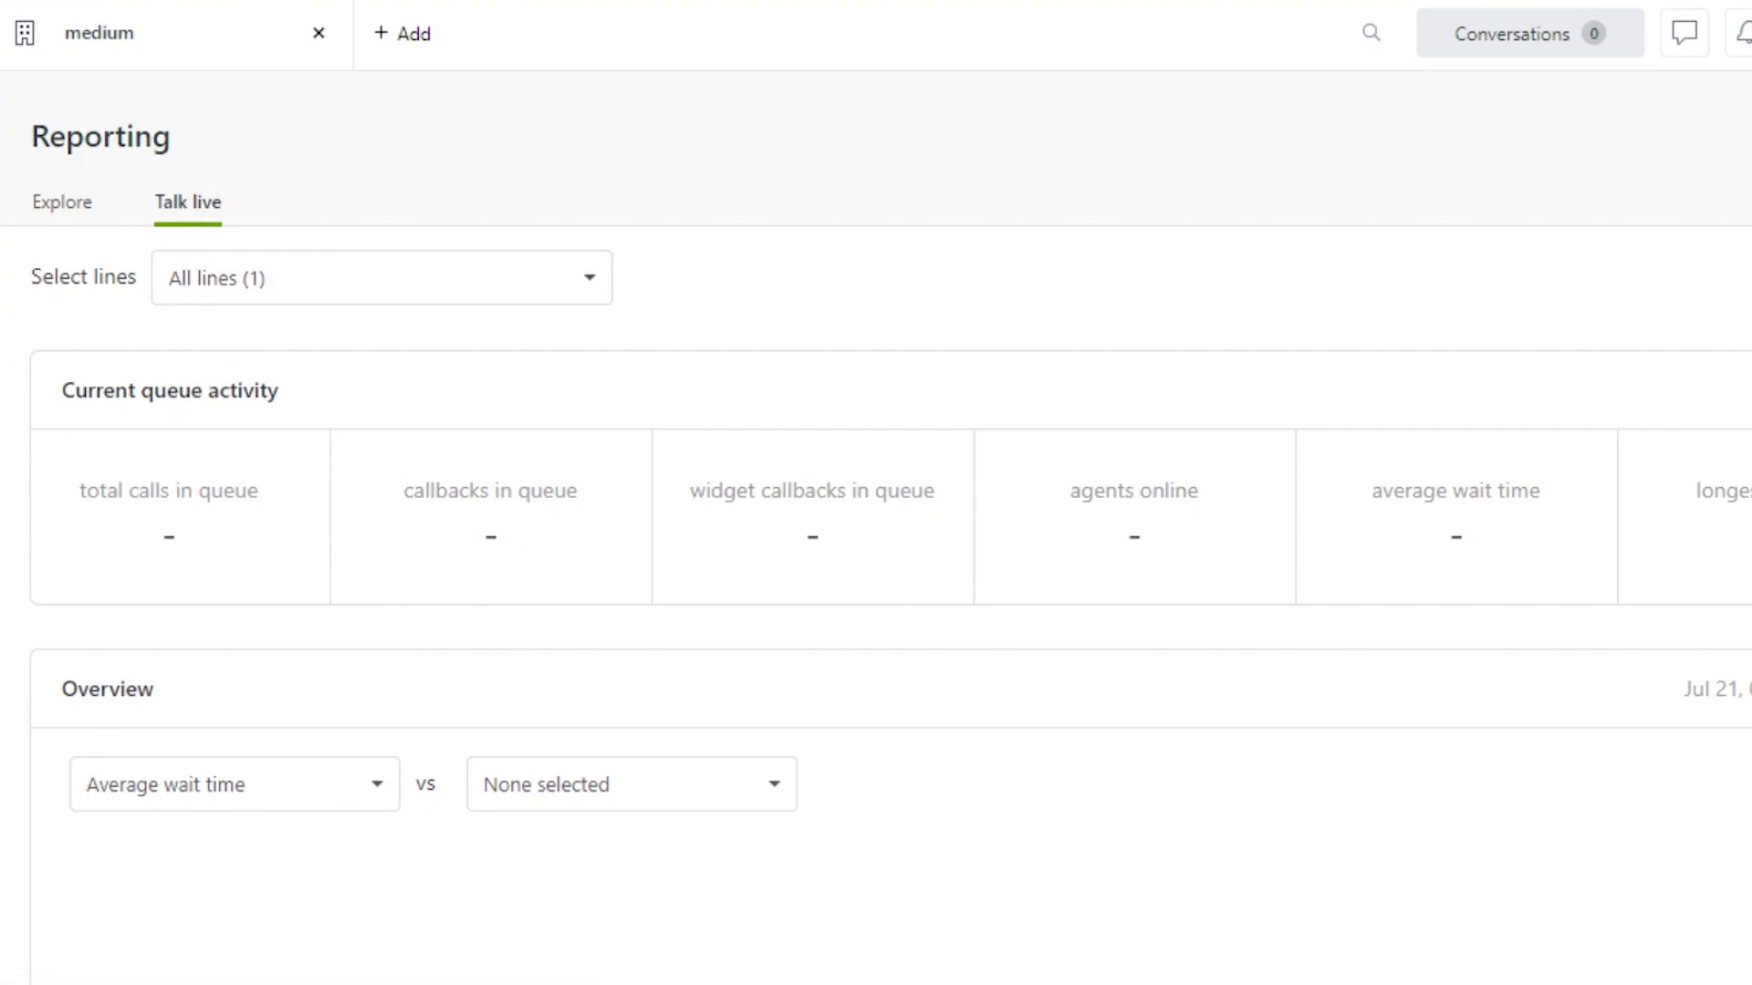
scroll(1181, 497, down, 2)
scroll(891, 605, up, 2)
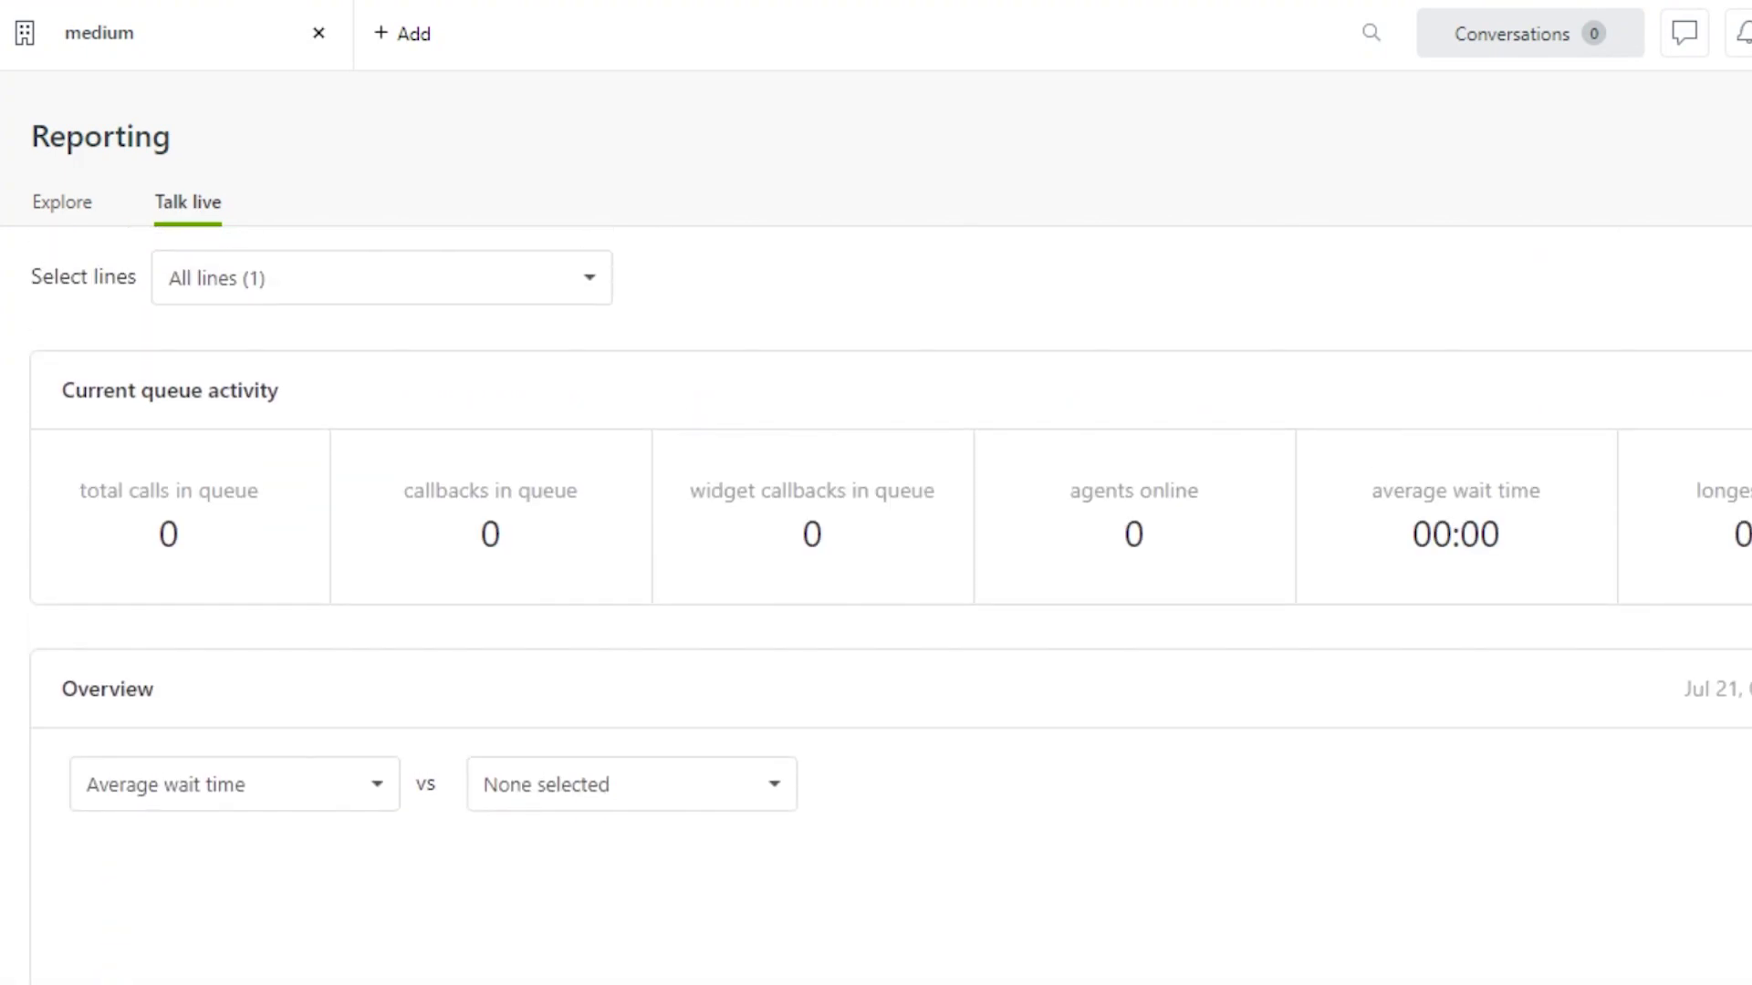
scroll(891, 606, down, 1)
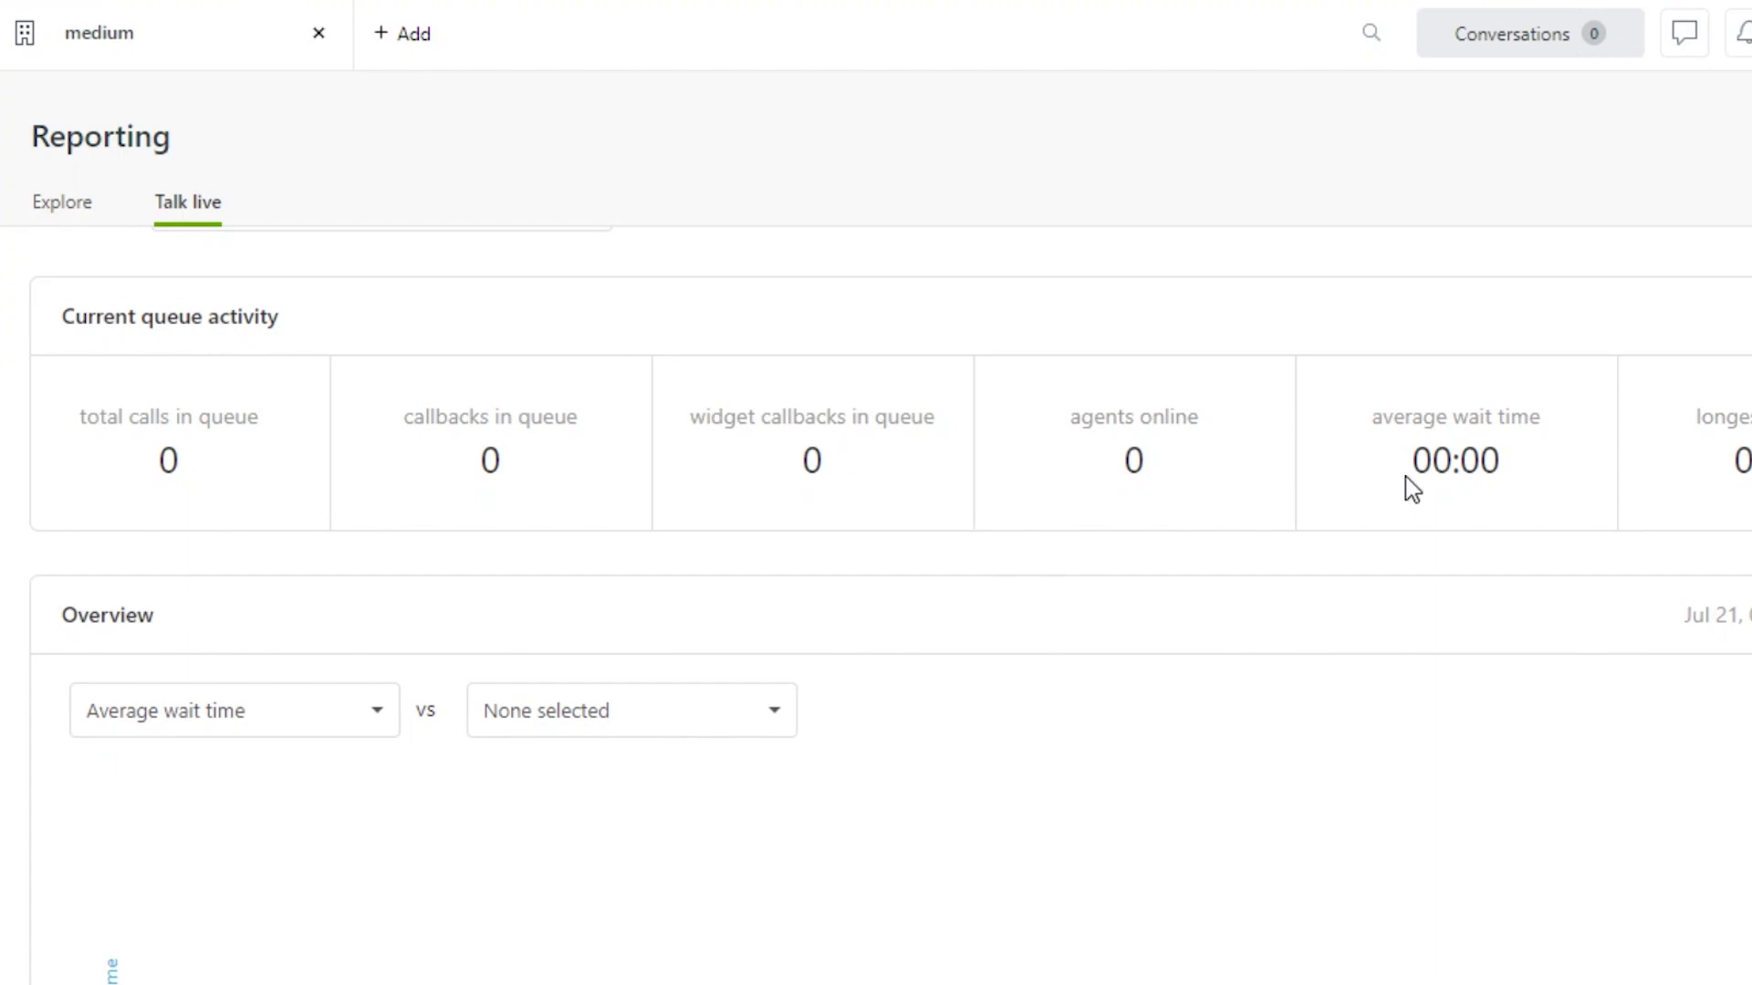
scroll(890, 606, down, 8)
scroll(891, 606, up, 2)
scroll(891, 606, down, 3)
scroll(890, 606, down, 7)
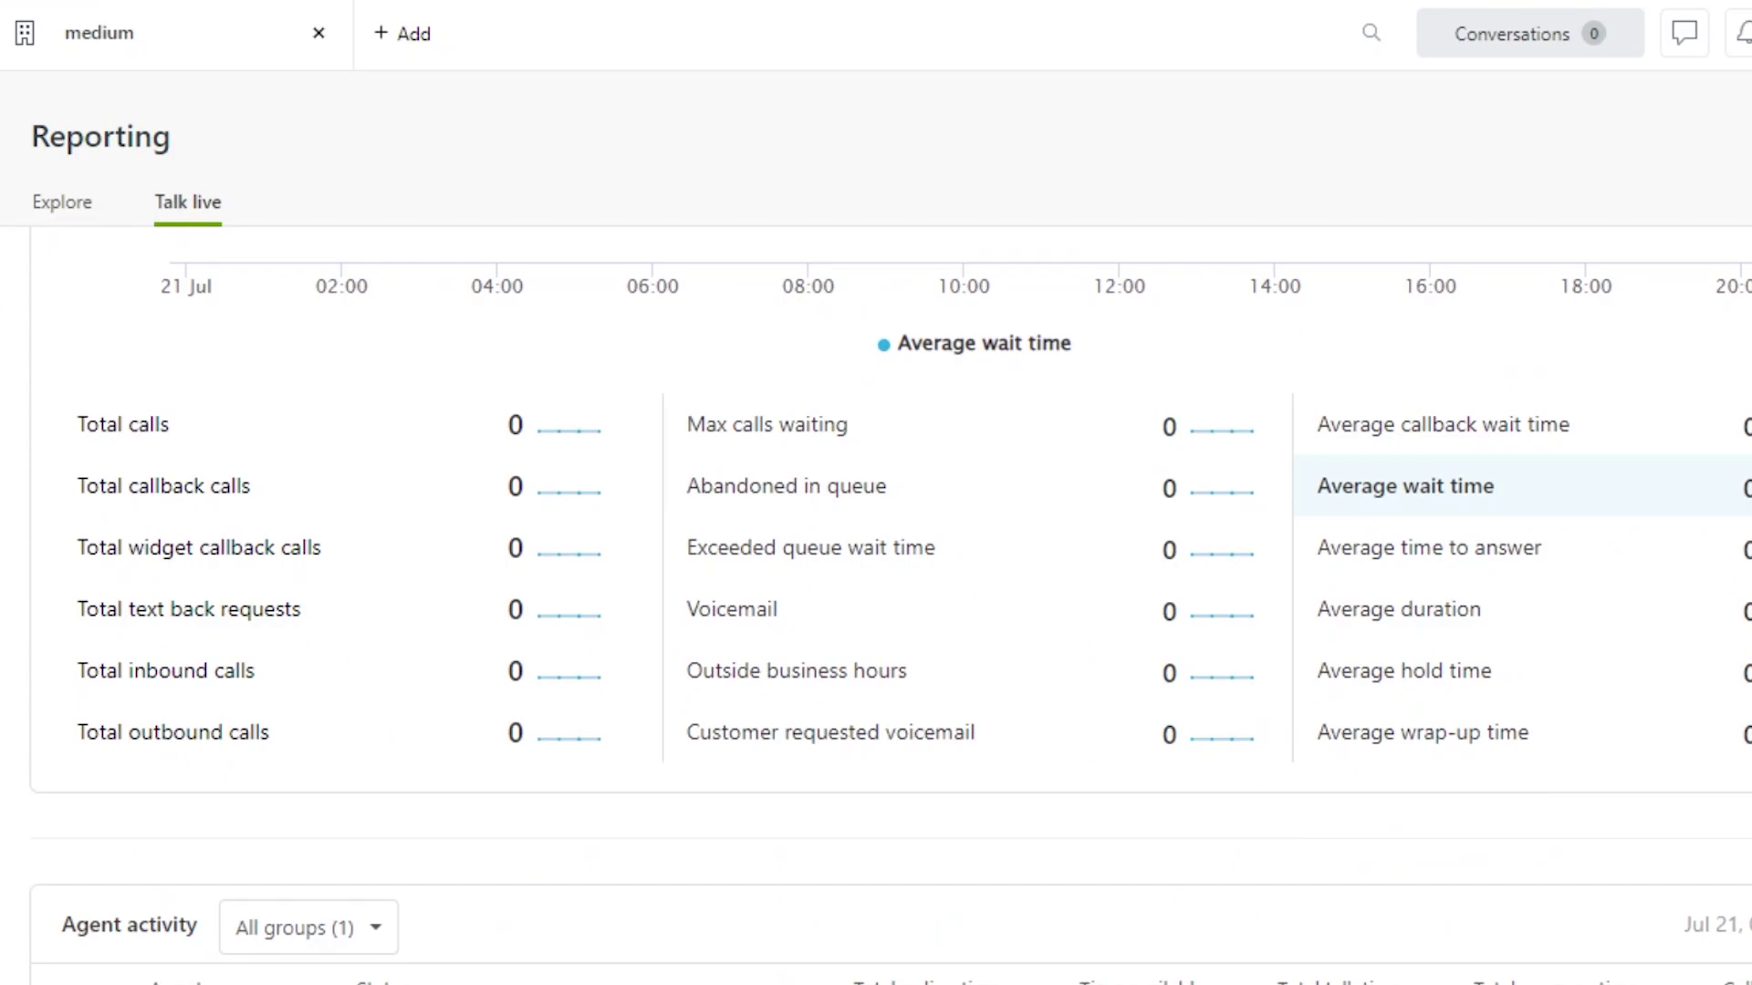
scroll(890, 606, up, 4)
scroll(891, 606, up, 10)
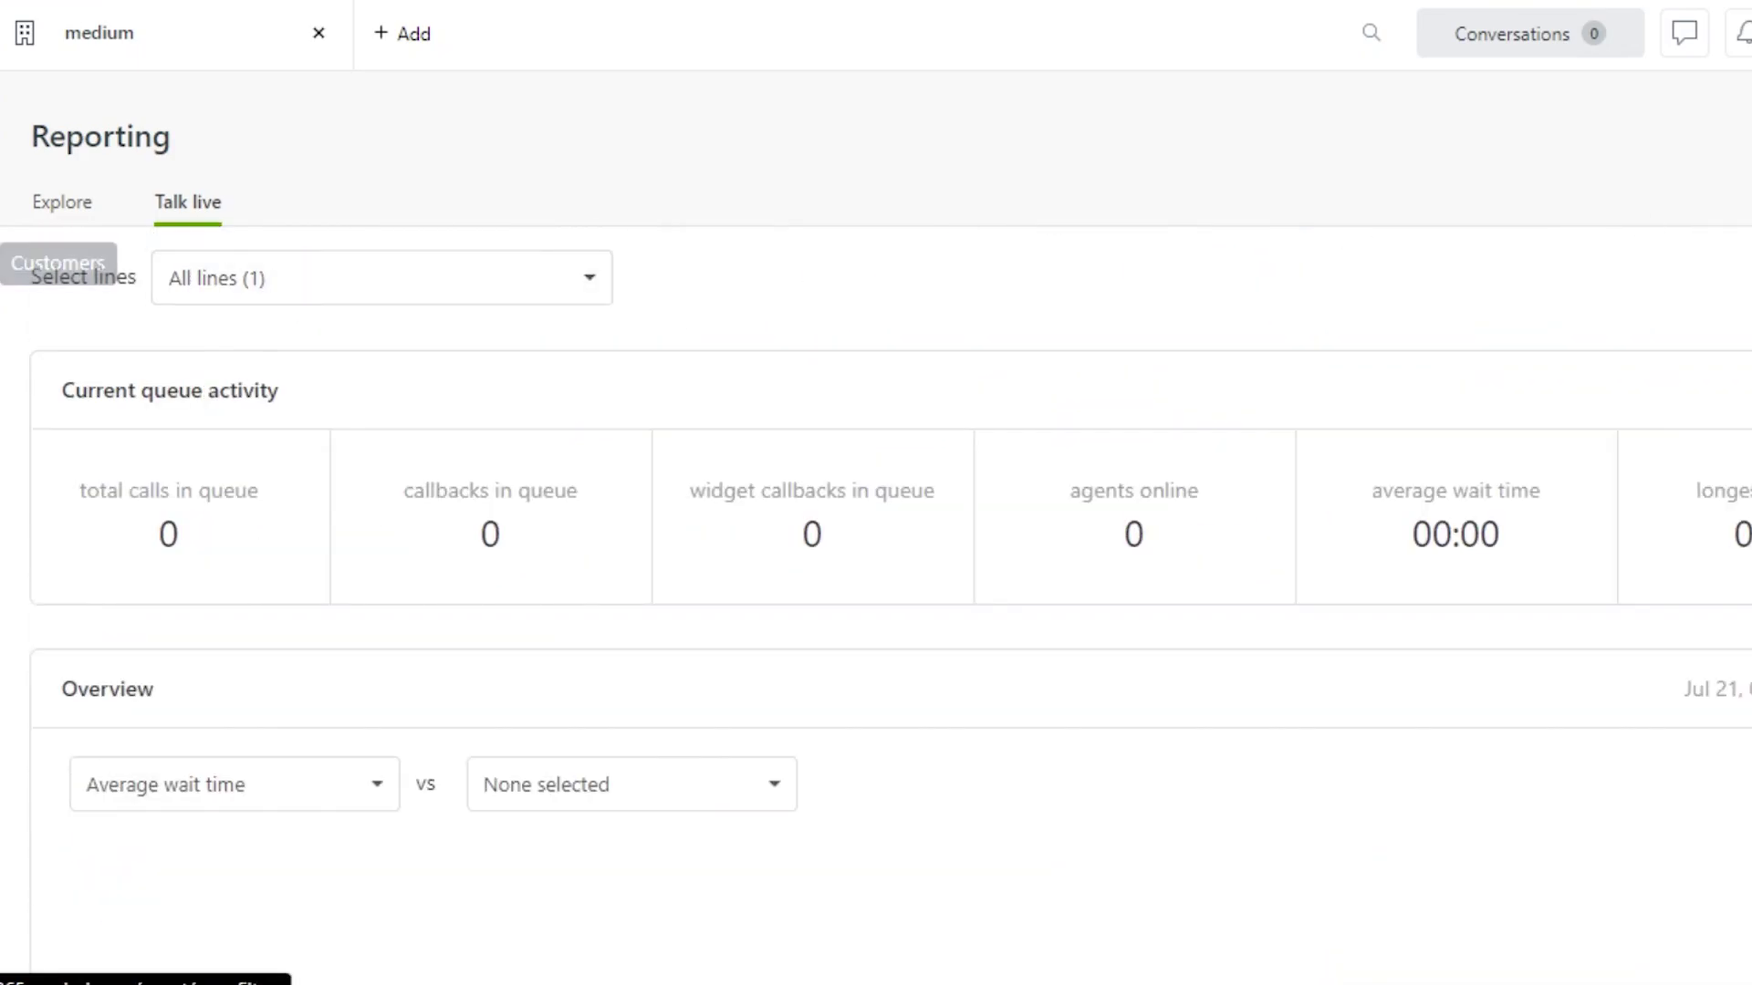
Step: Show the customer list and open the profile of the customer who requested the "trouble signing up" ticket
click(2, 265)
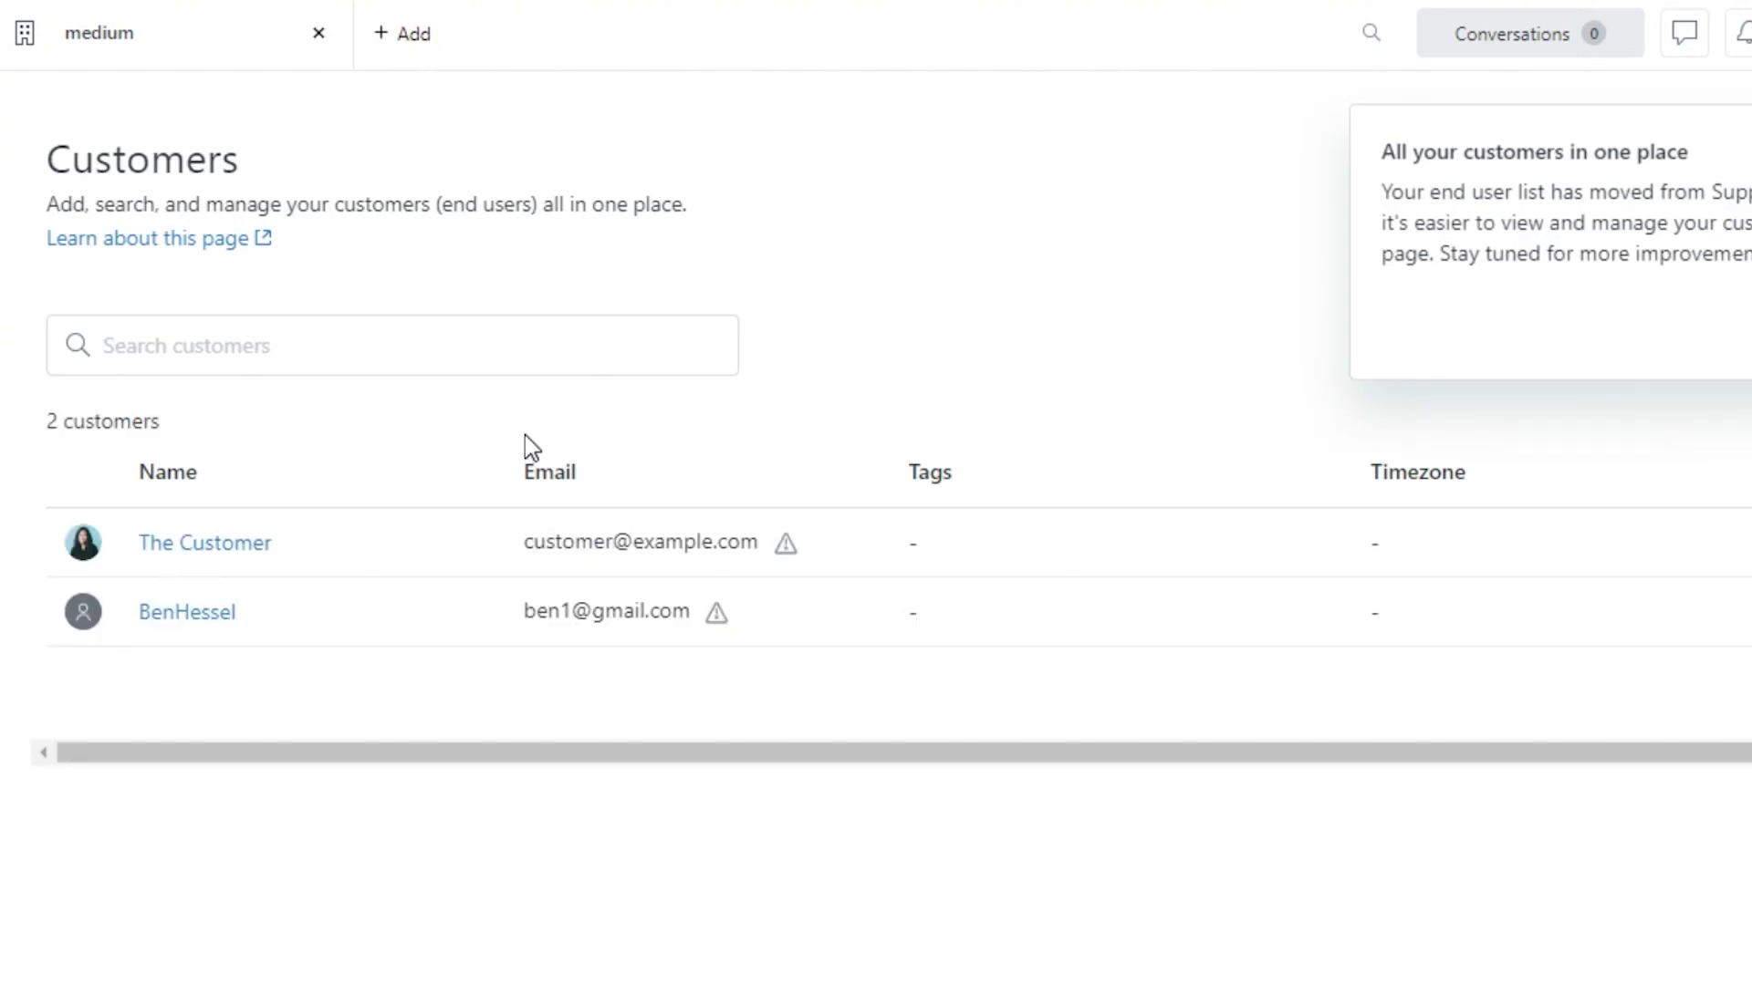
click(219, 628)
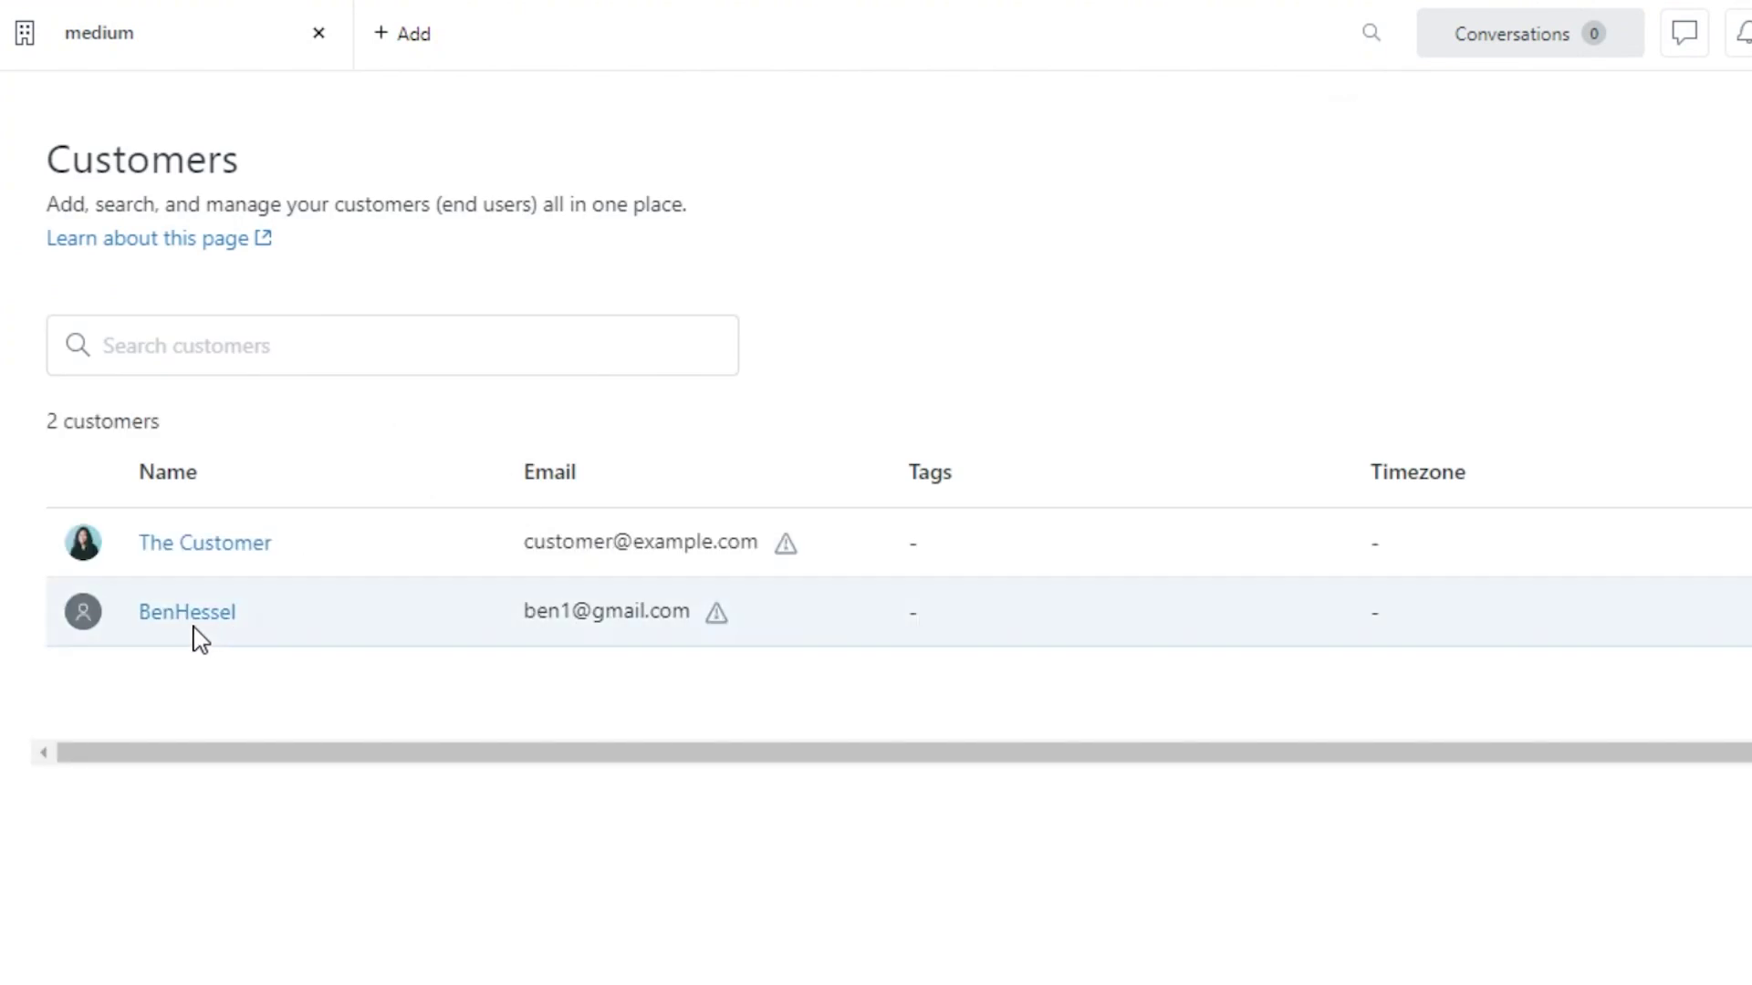
click(365, 615)
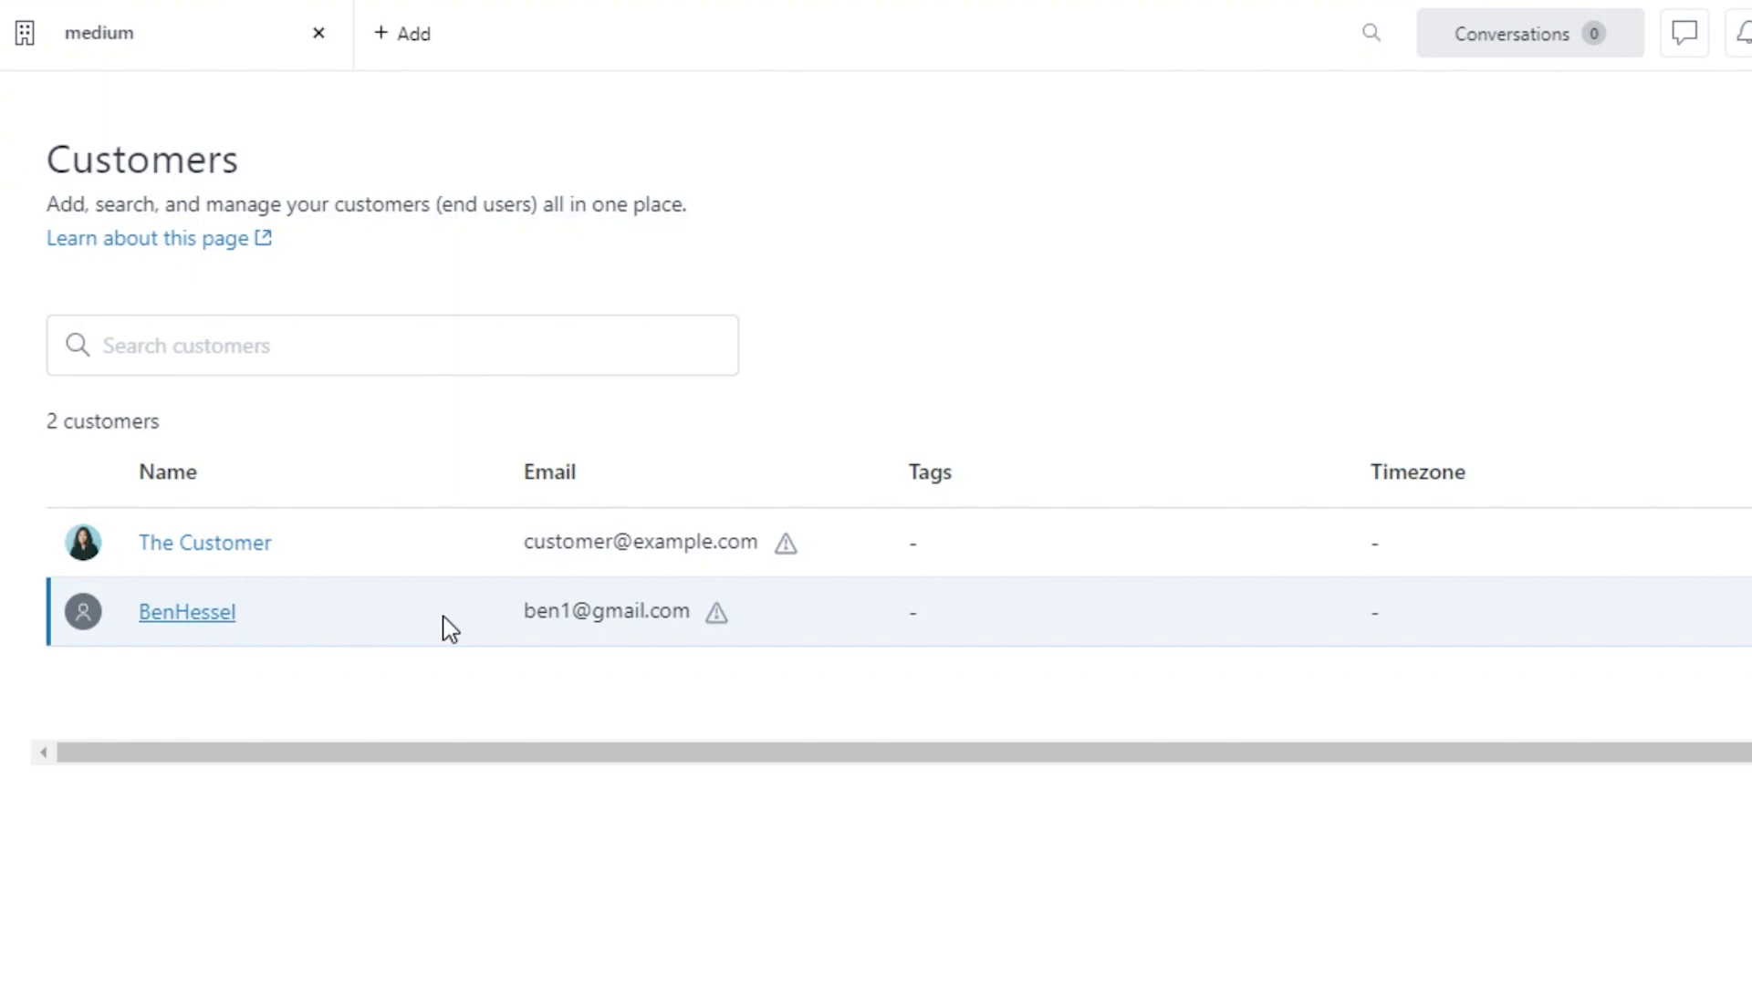
click(206, 622)
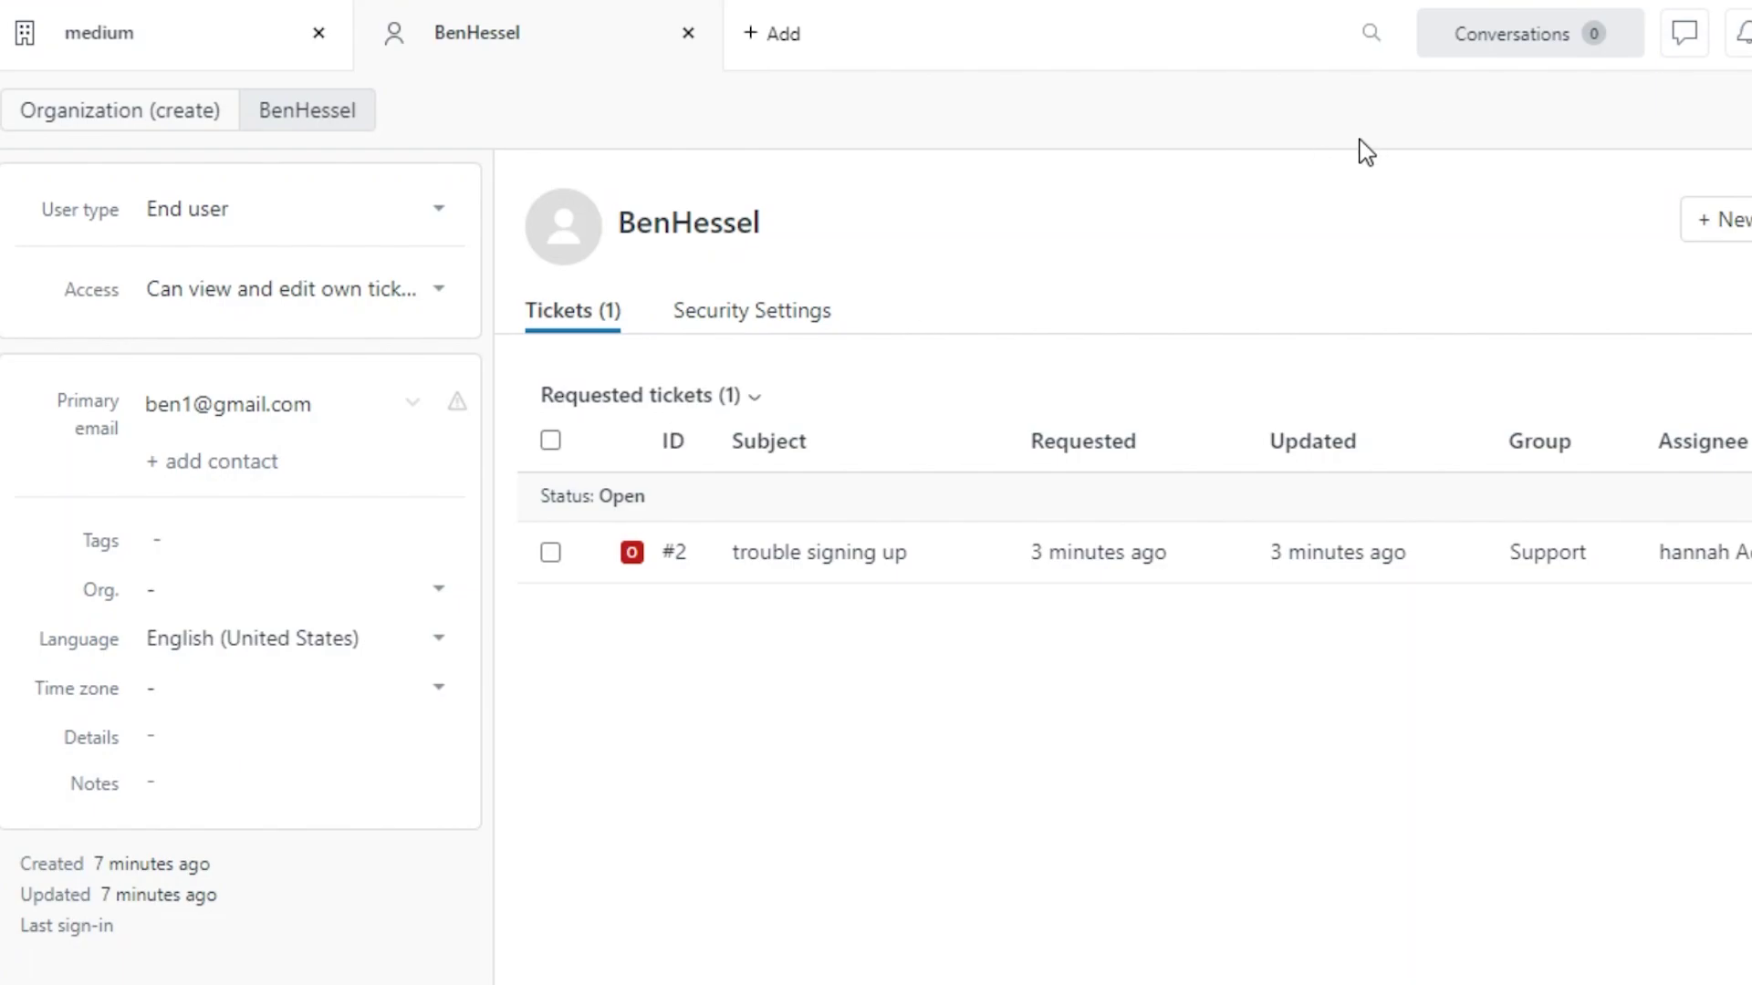
mouse_move(251, 643)
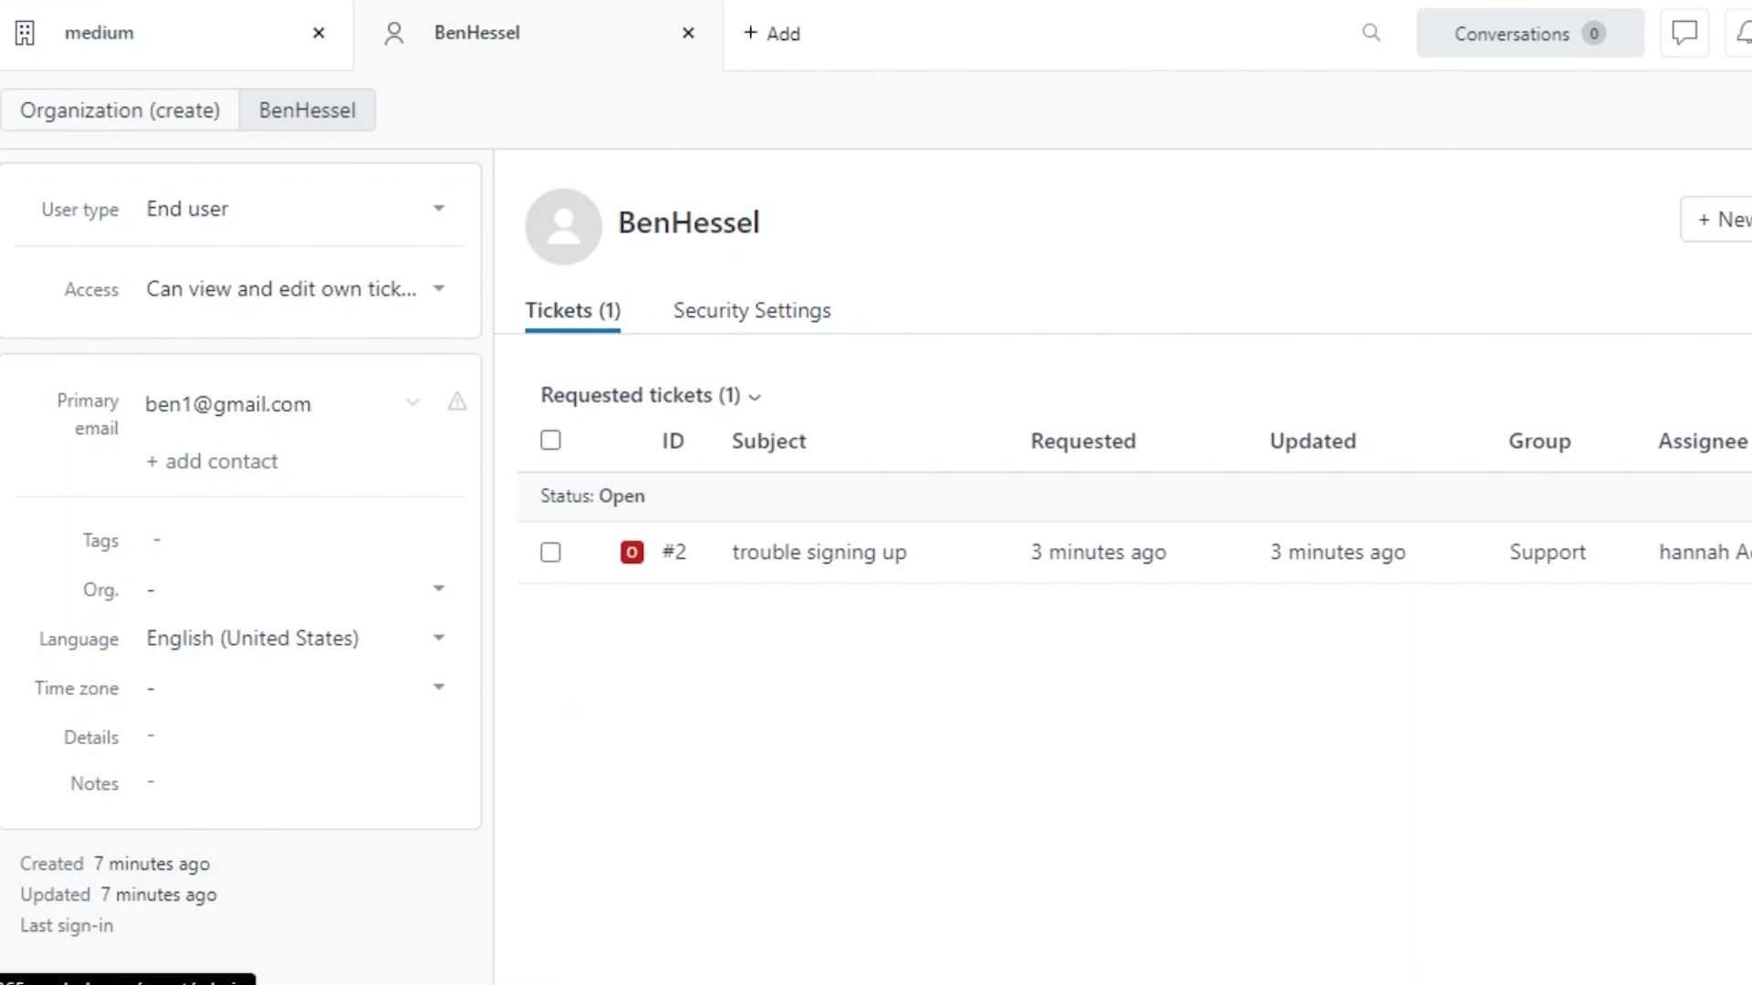
Step: Open Admin Center, dismiss the introduction and chat pop-ups, and look over the settings categories on its home page
click(5, 497)
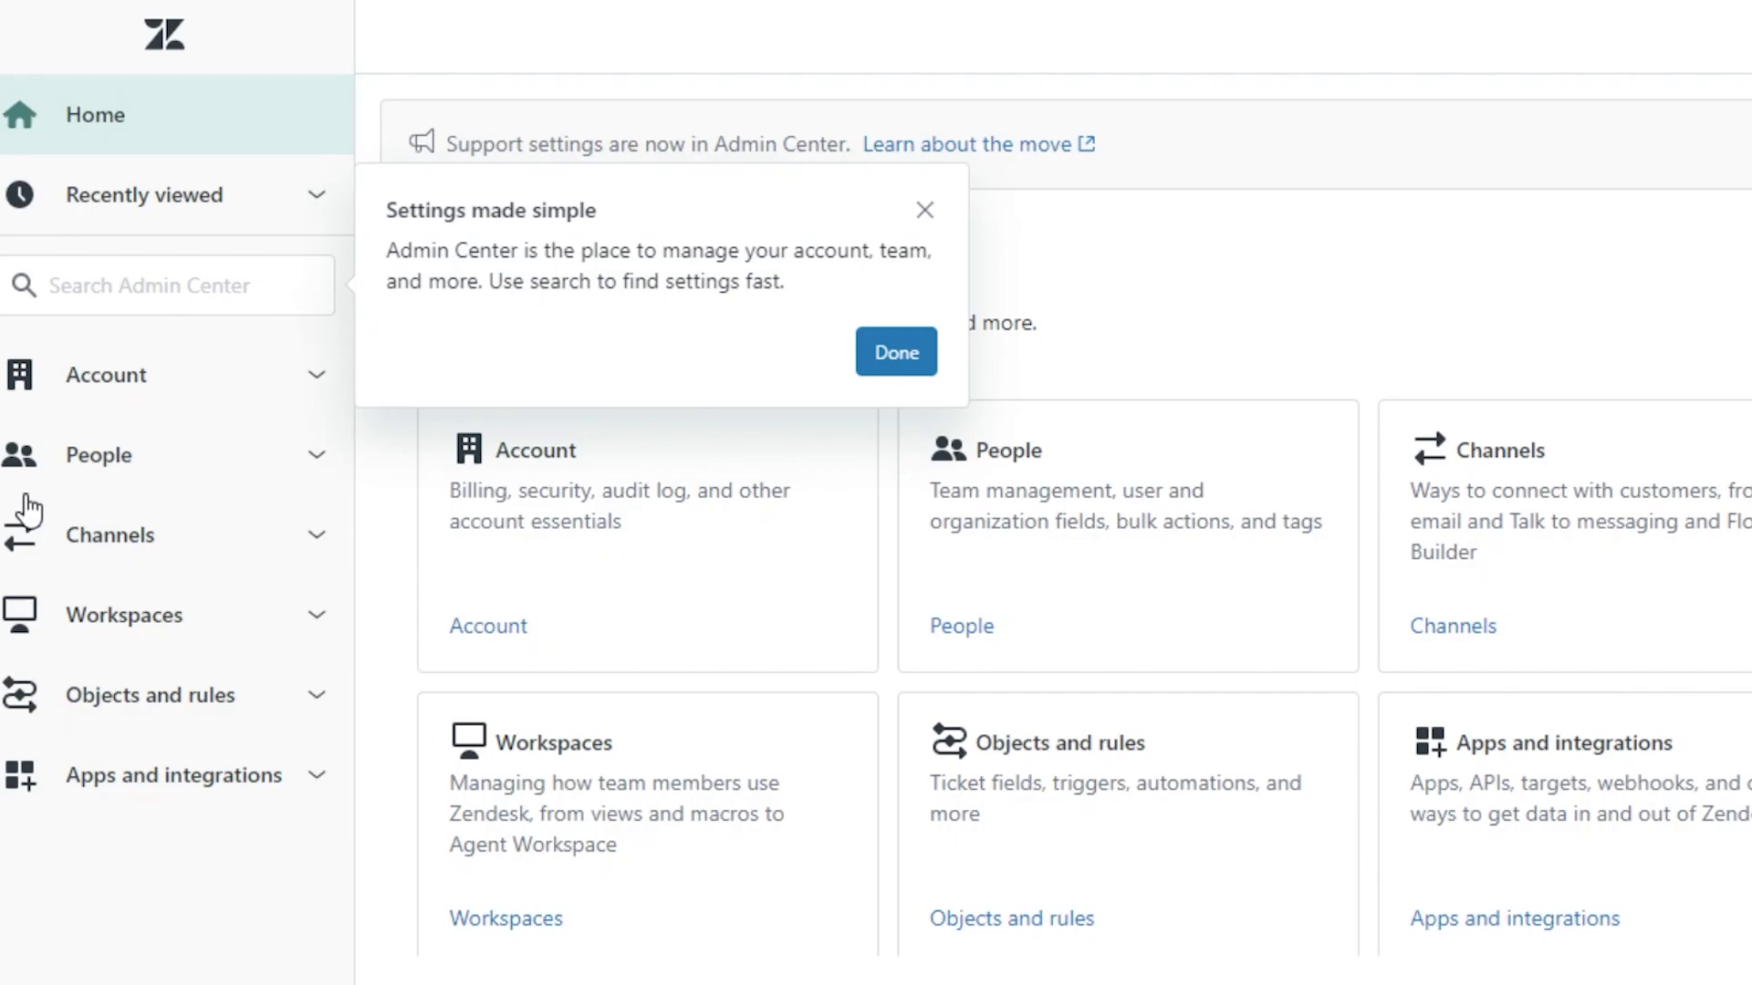
click(922, 212)
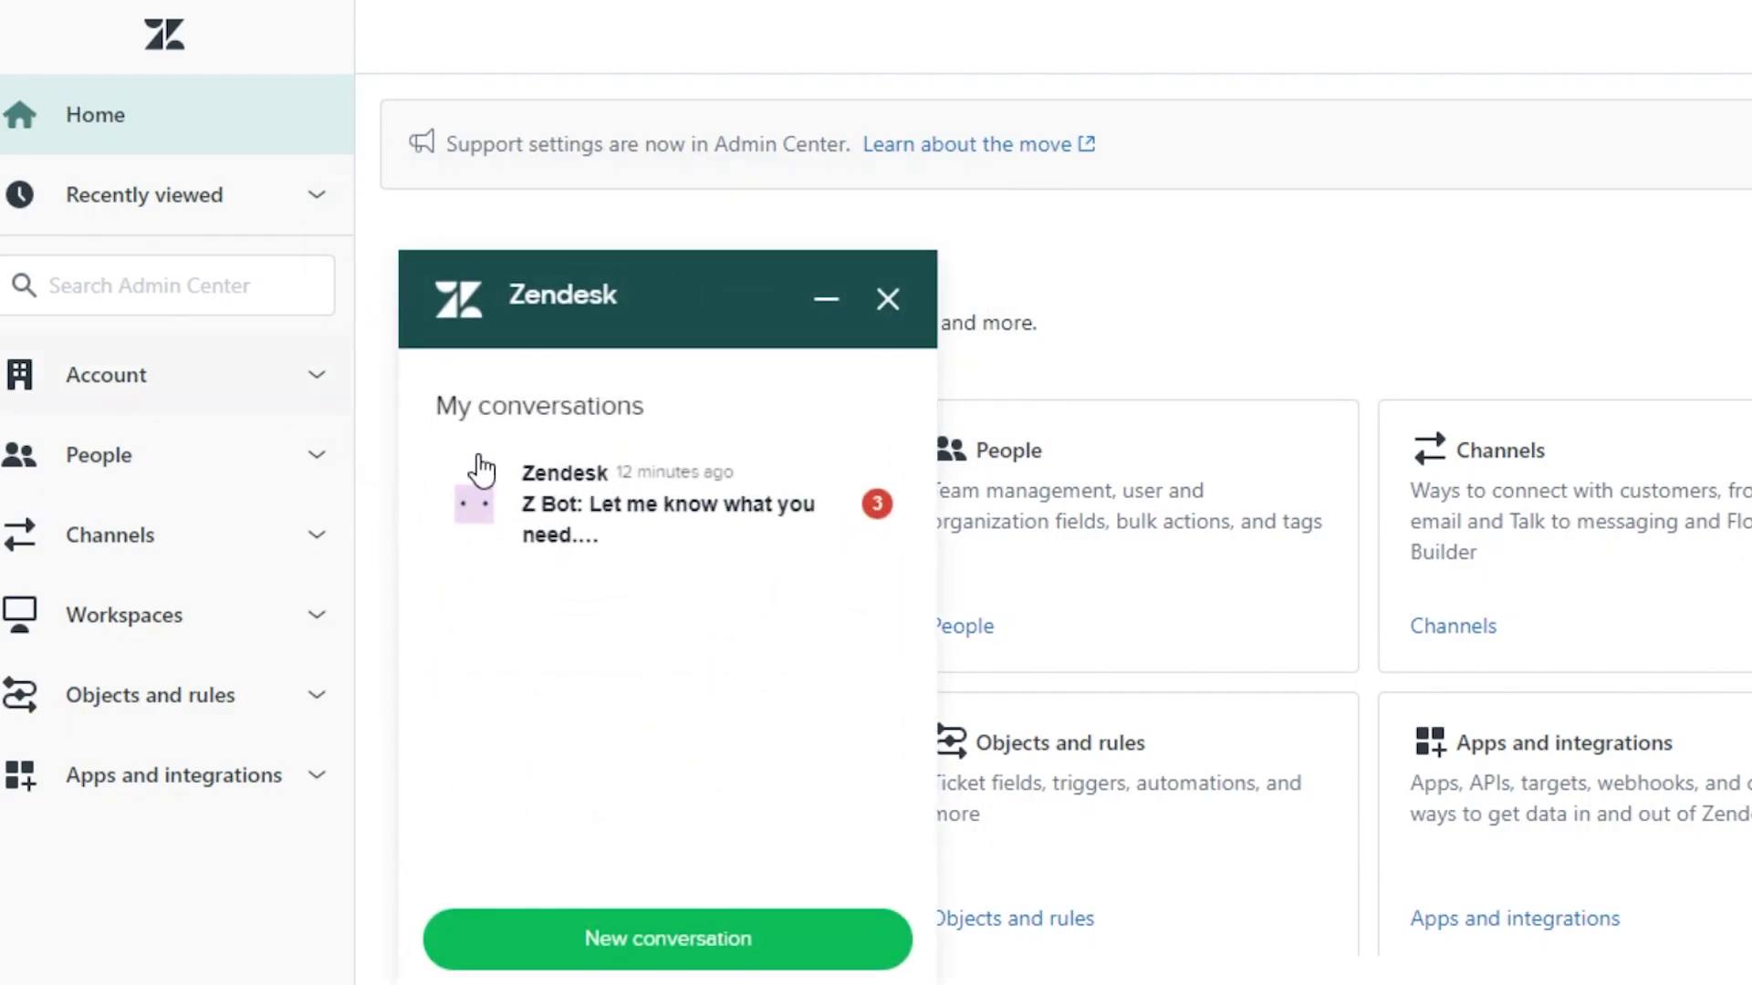
click(888, 298)
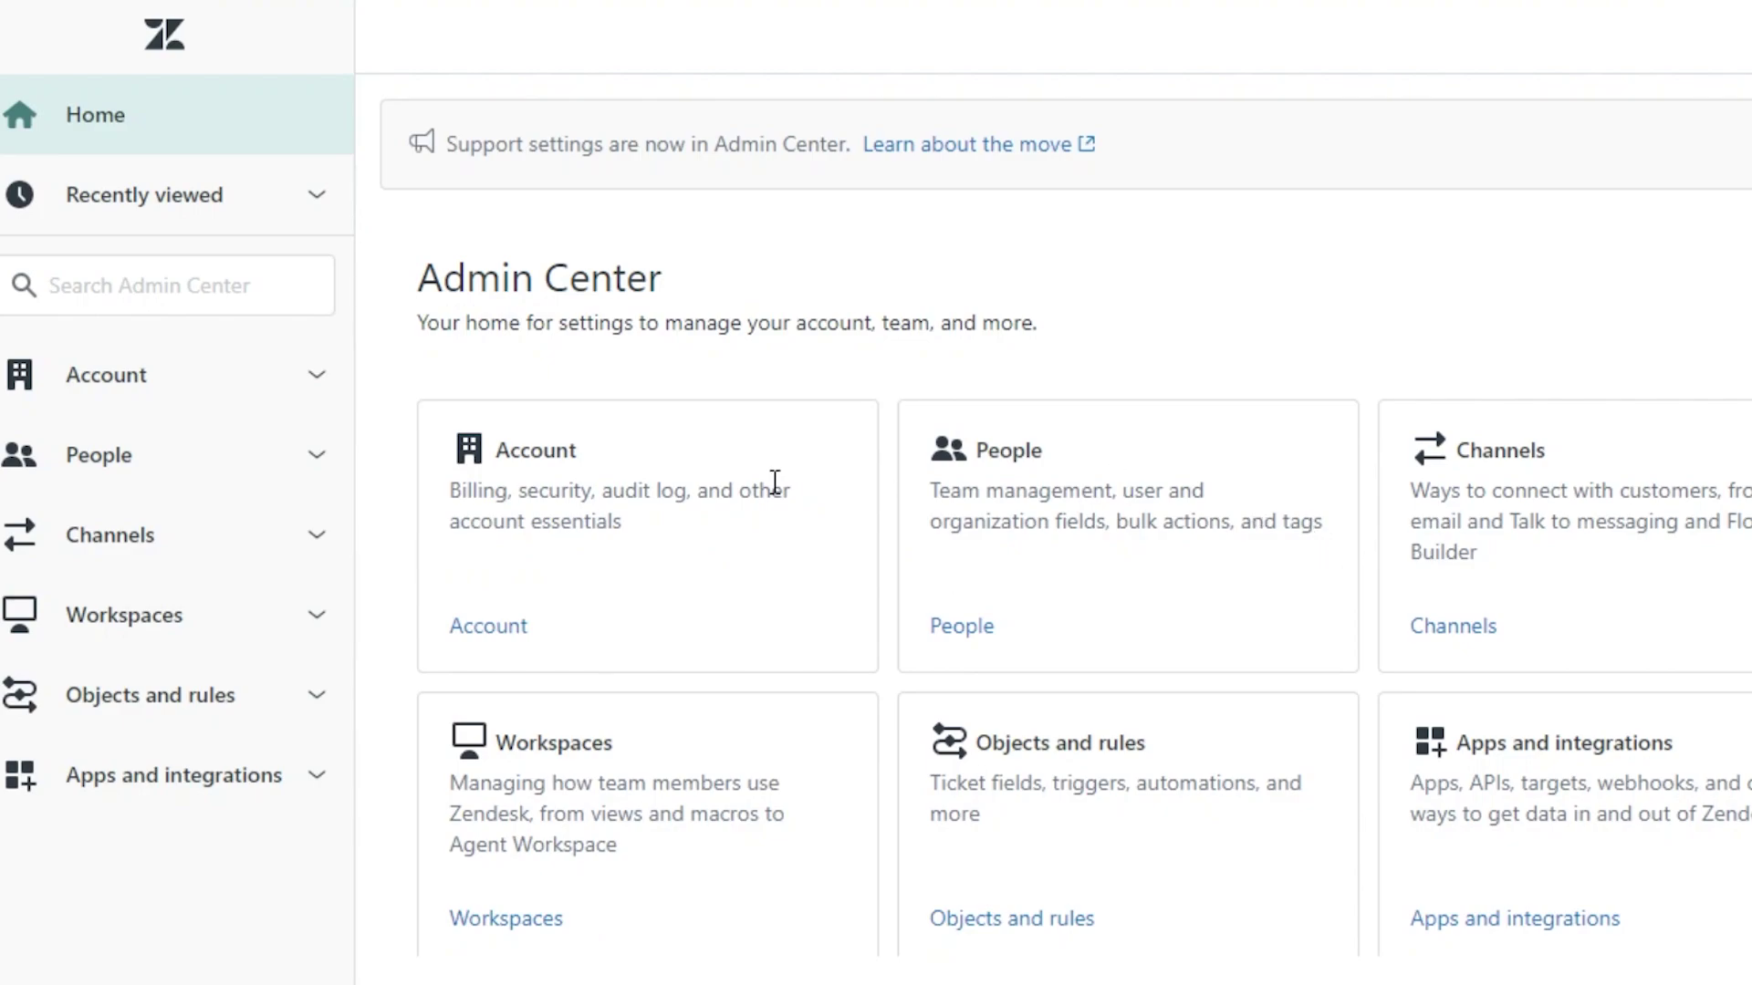
scroll(805, 418, down, 3)
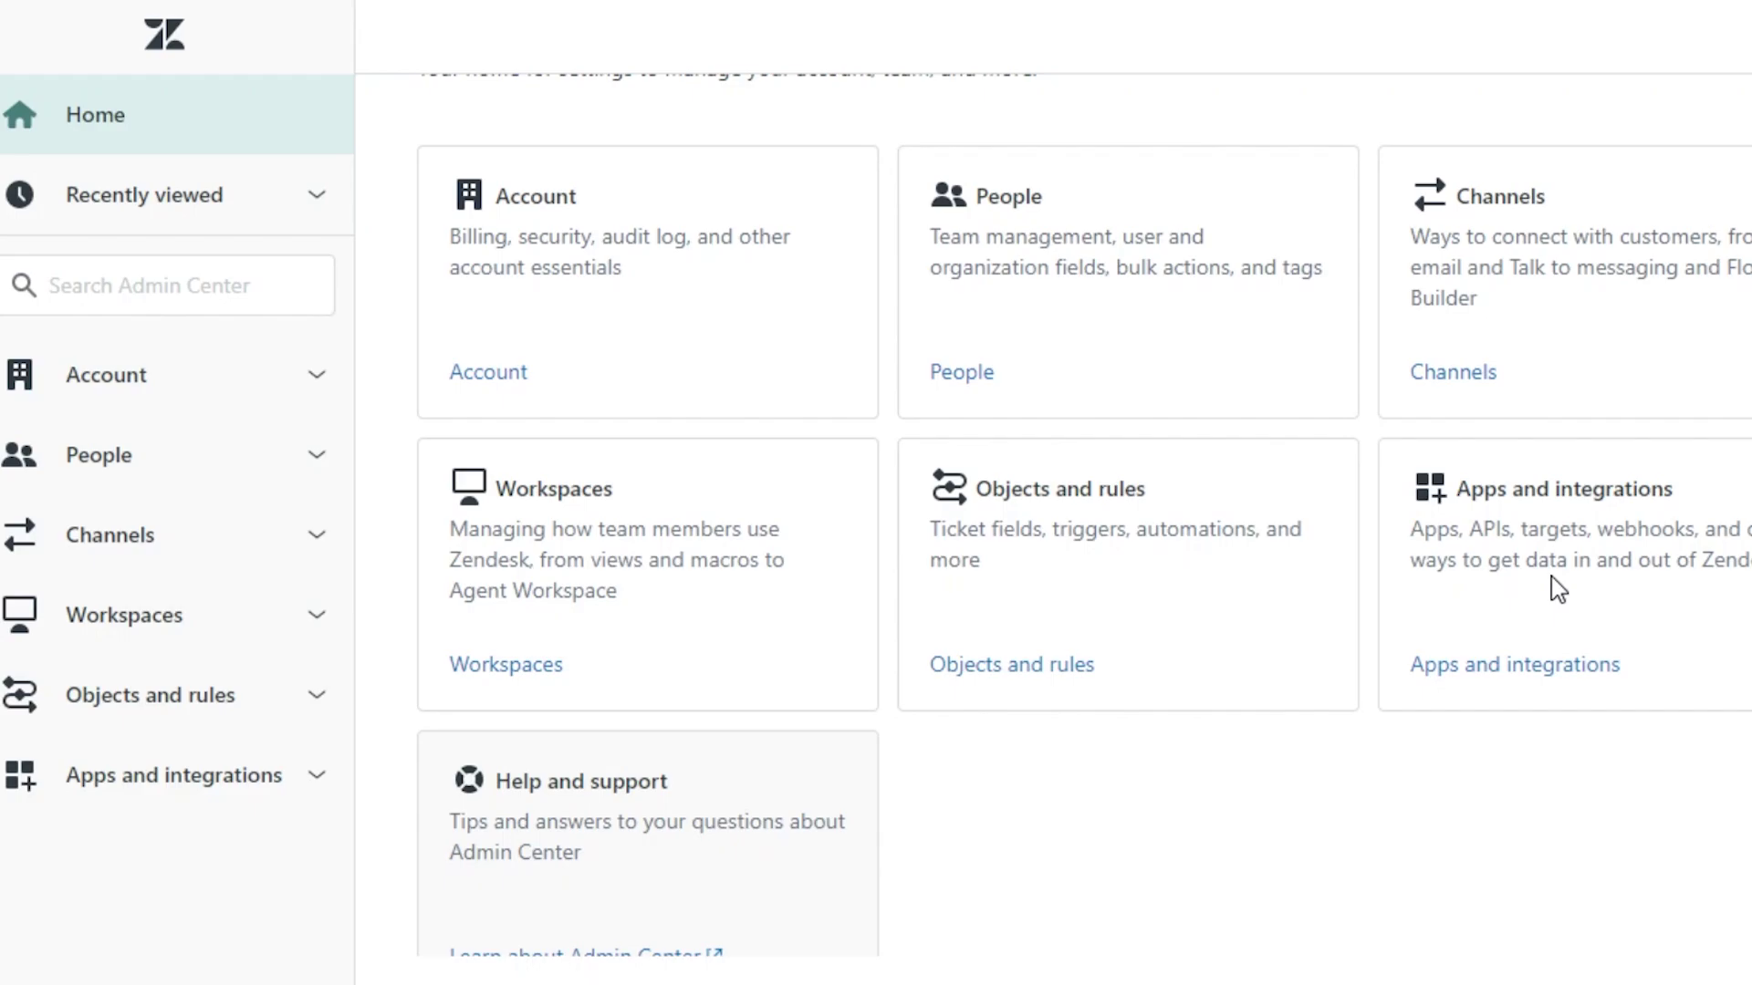
scroll(1557, 588, up, 3)
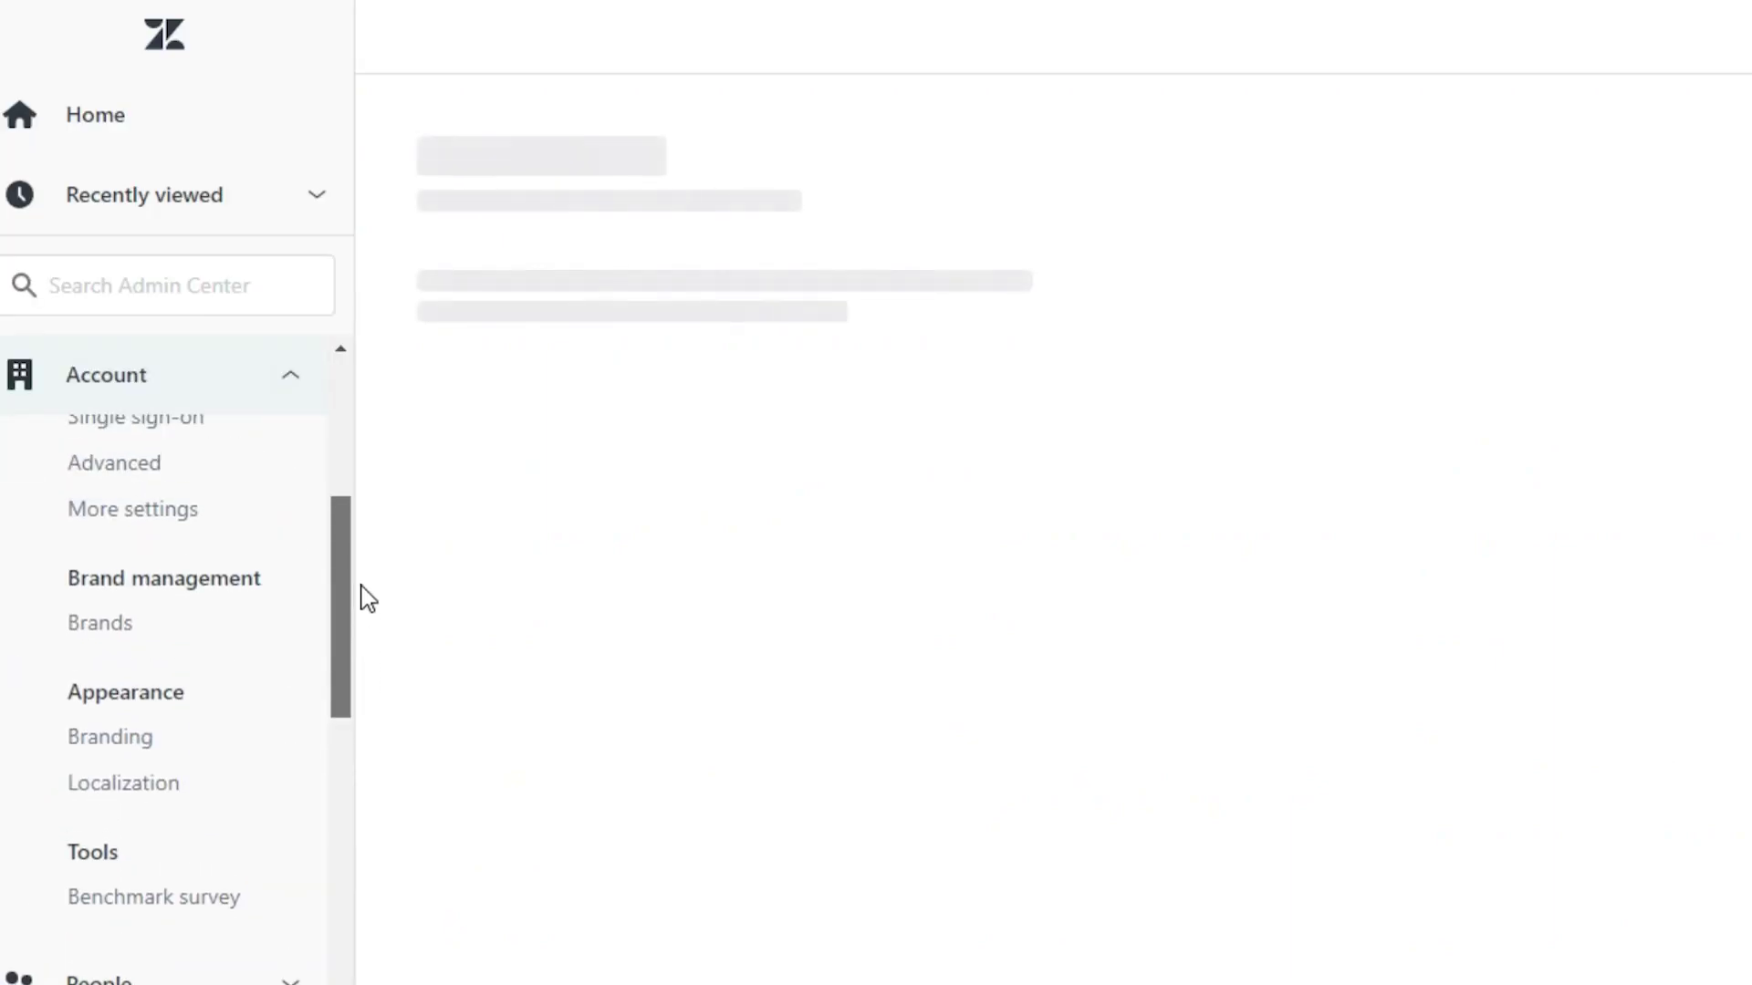
Step: Look through the Account settings sections from Billing to Tools, and return to the Admin Center home page
scroll(360, 588, up, 2)
scroll(349, 511, up, 3)
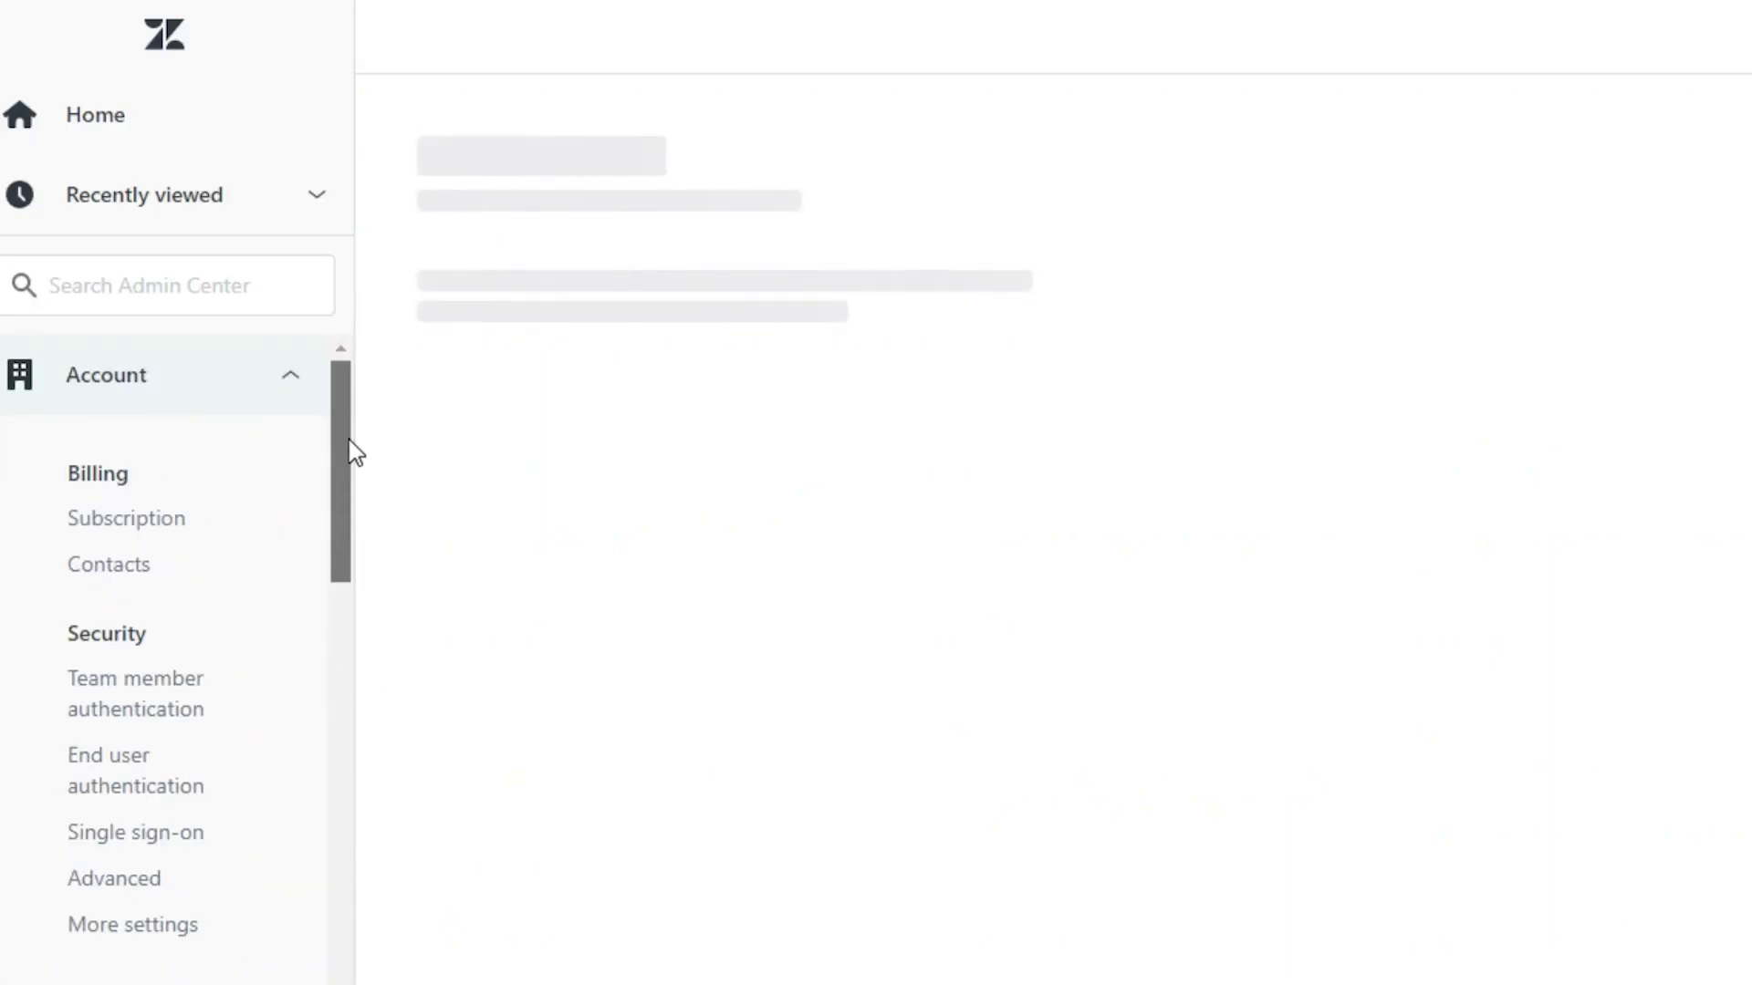
scroll(349, 442, down, 6)
scroll(339, 730, down, 1)
drag(340, 752, 375, 430)
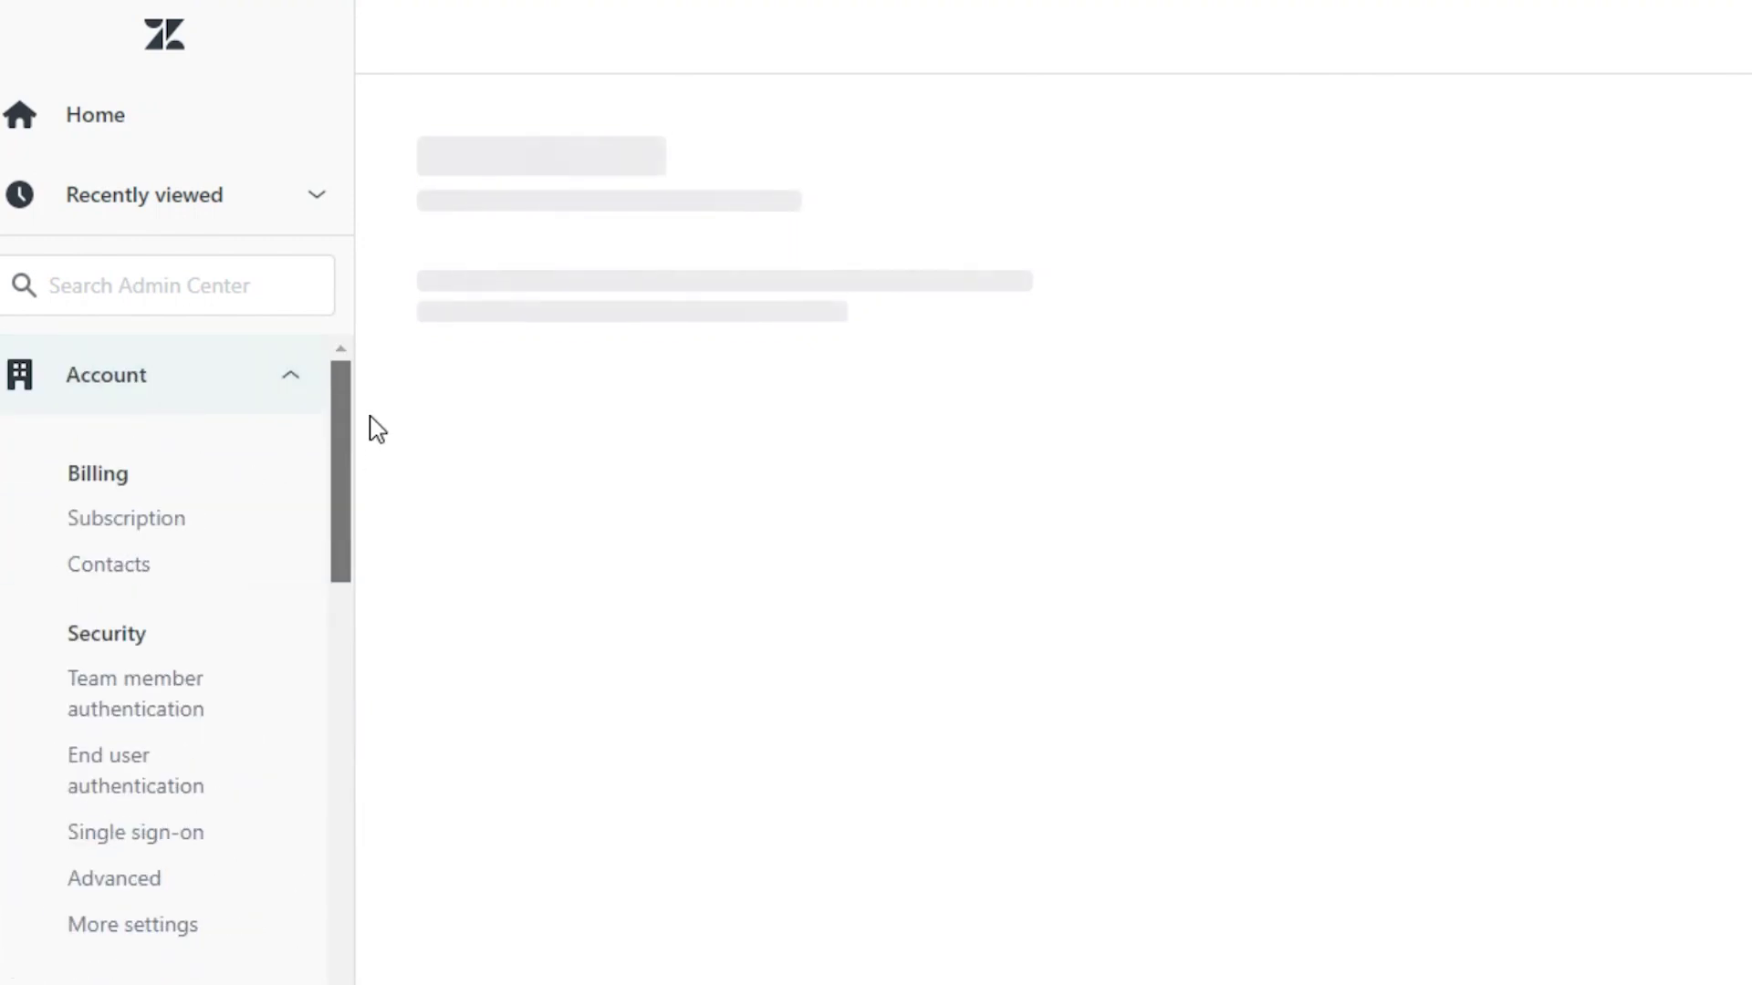
click(171, 144)
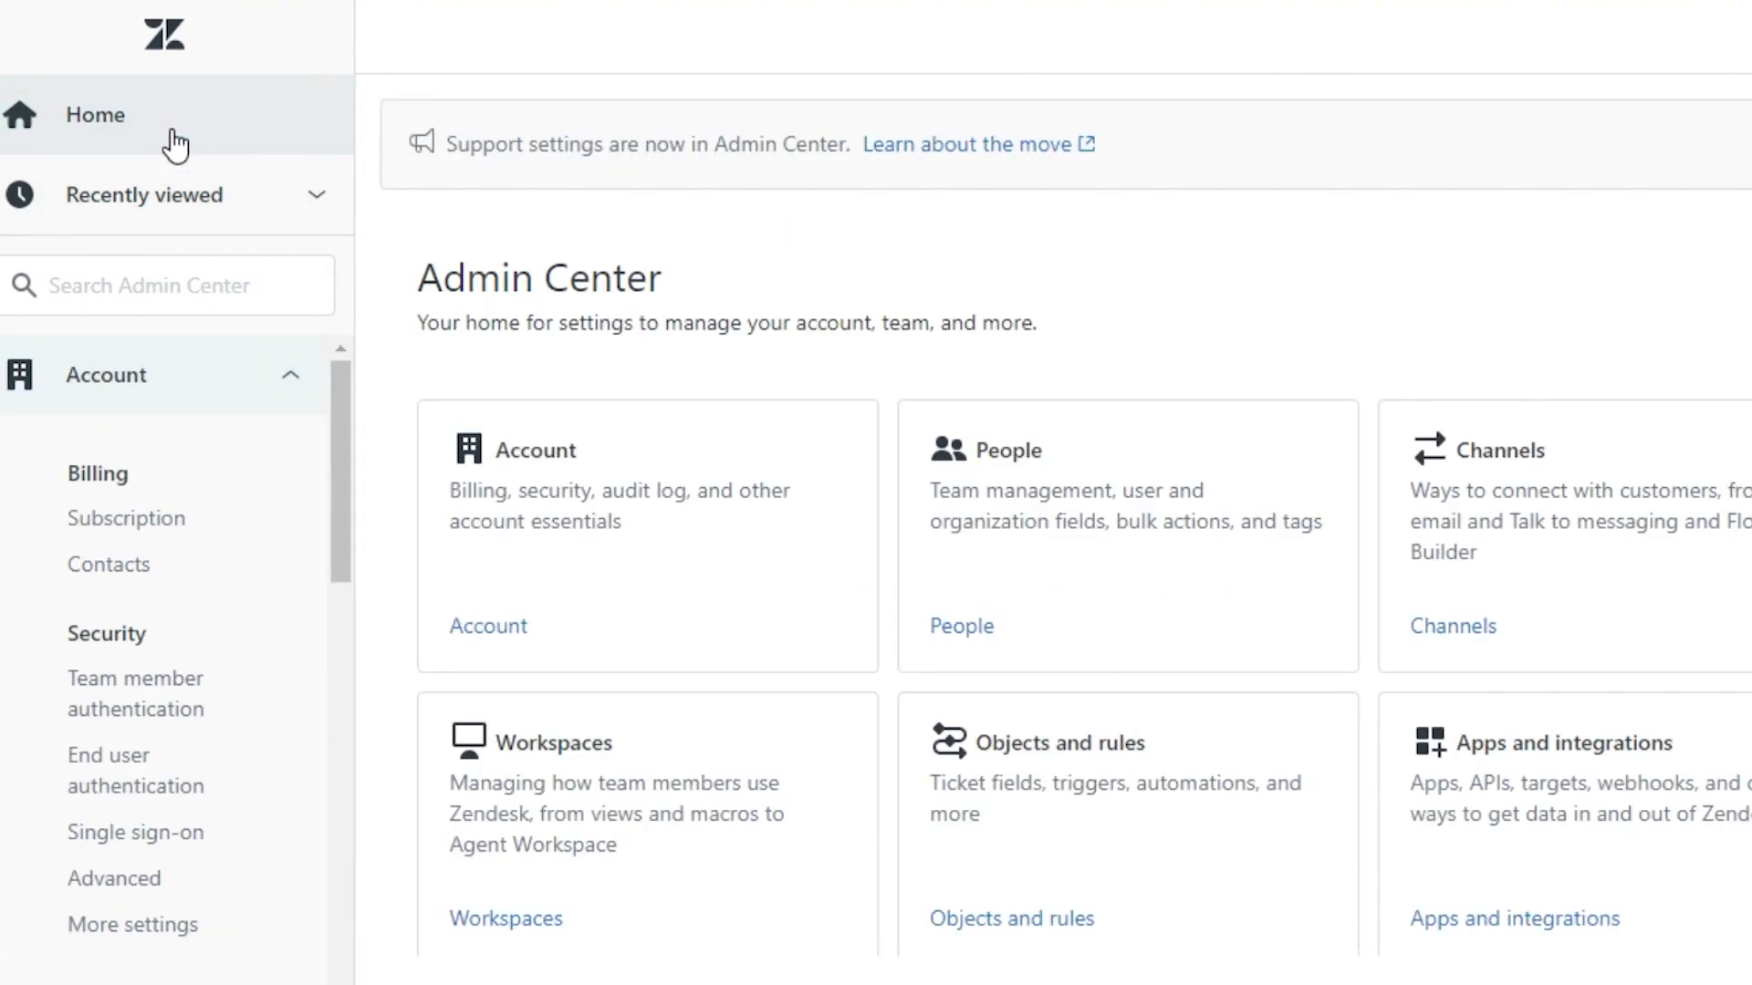